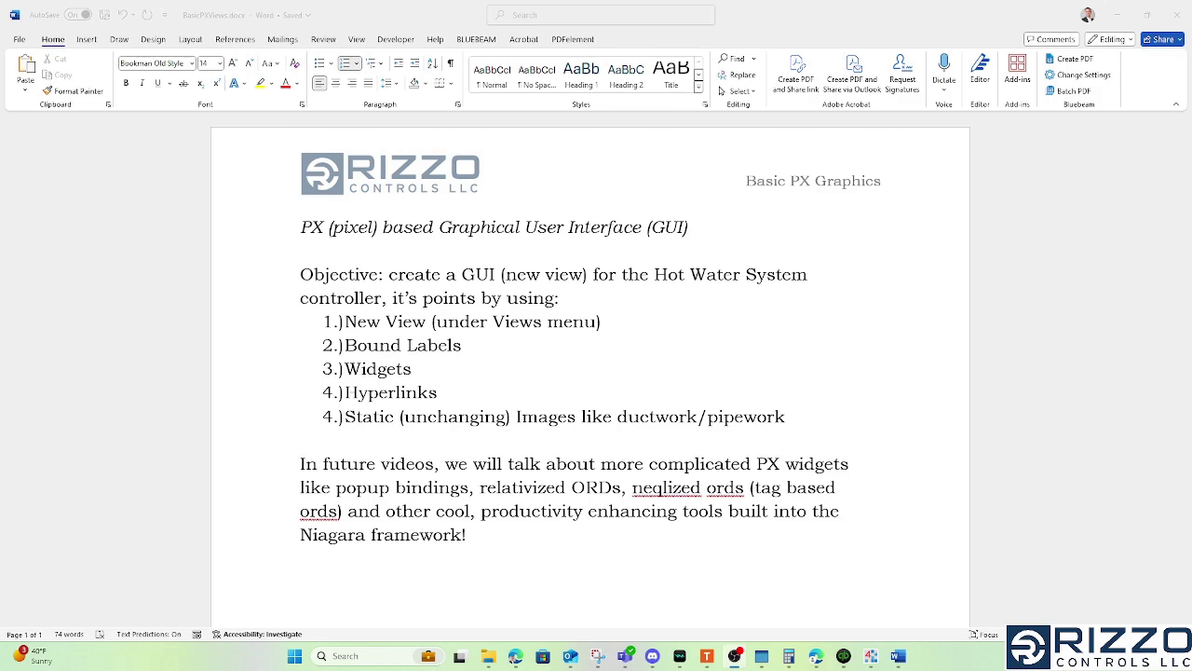
Refresh the outline numbering, then highlight the New View and Bound Labels items in turn.
{"action": "left_click", "coordinate": [333, 418]}
{"action": "left_click", "coordinate": [332, 416]}
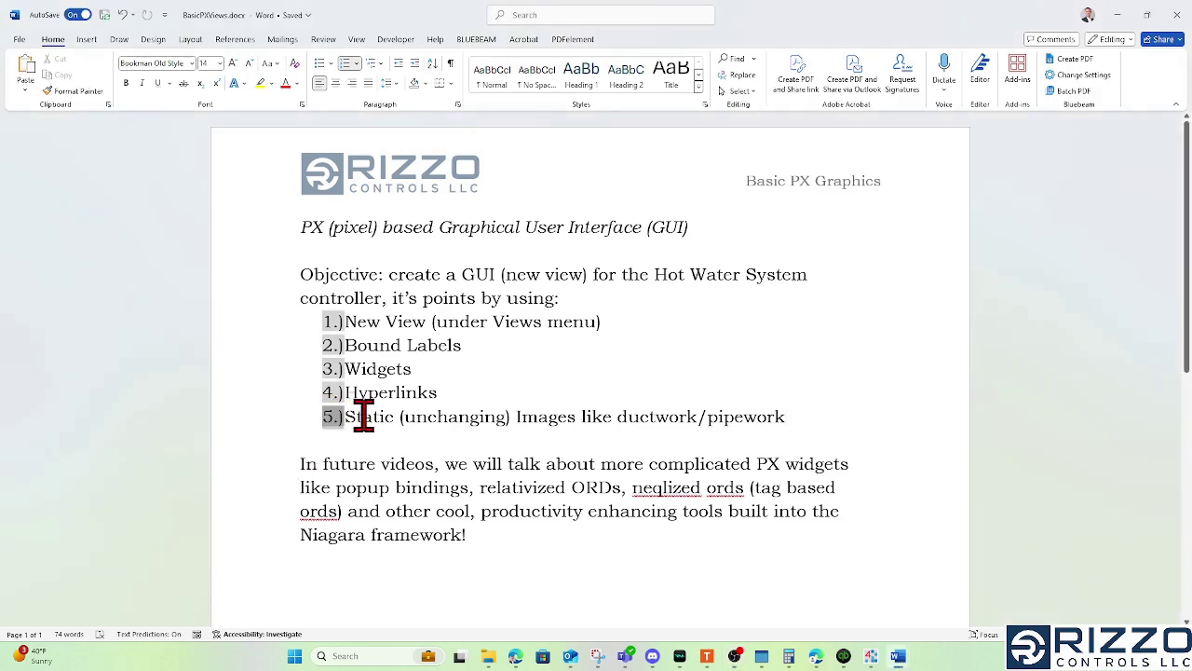
{"action": "mouse_move", "coordinate": [637, 322]}
{"action": "left_mouse_down"}
{"action": "mouse_move", "coordinate": [314, 317]}
{"action": "mouse_move", "coordinate": [320, 333]}
{"action": "left_mouse_up"}
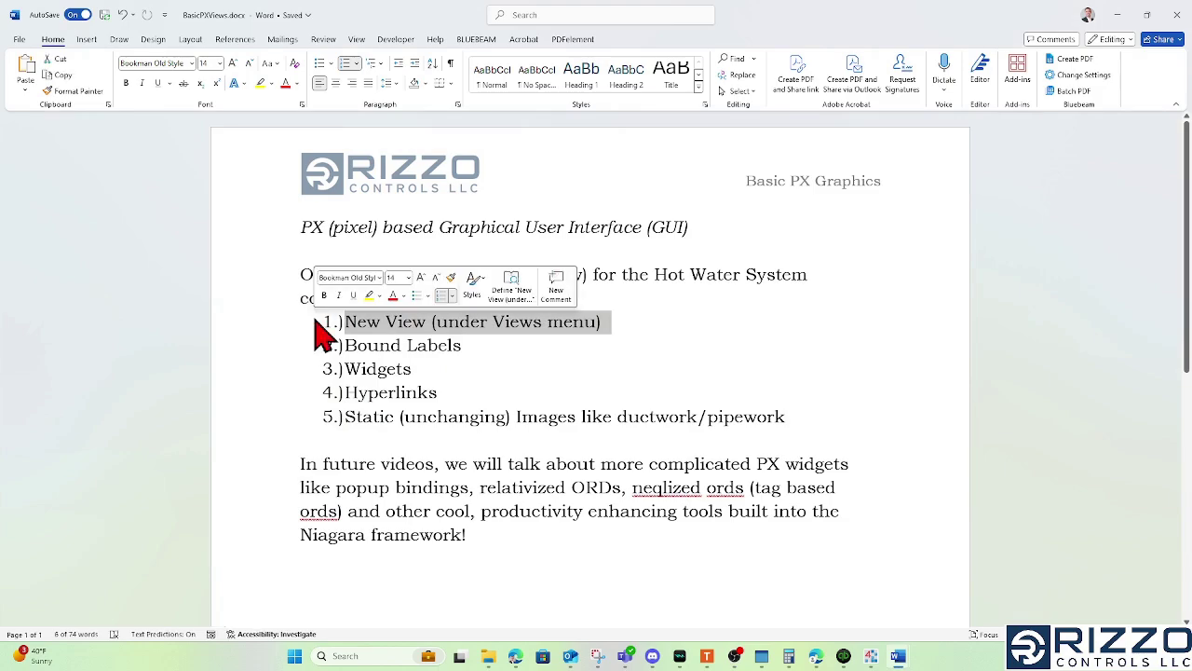
{"action": "left_click", "coordinate": [727, 329]}
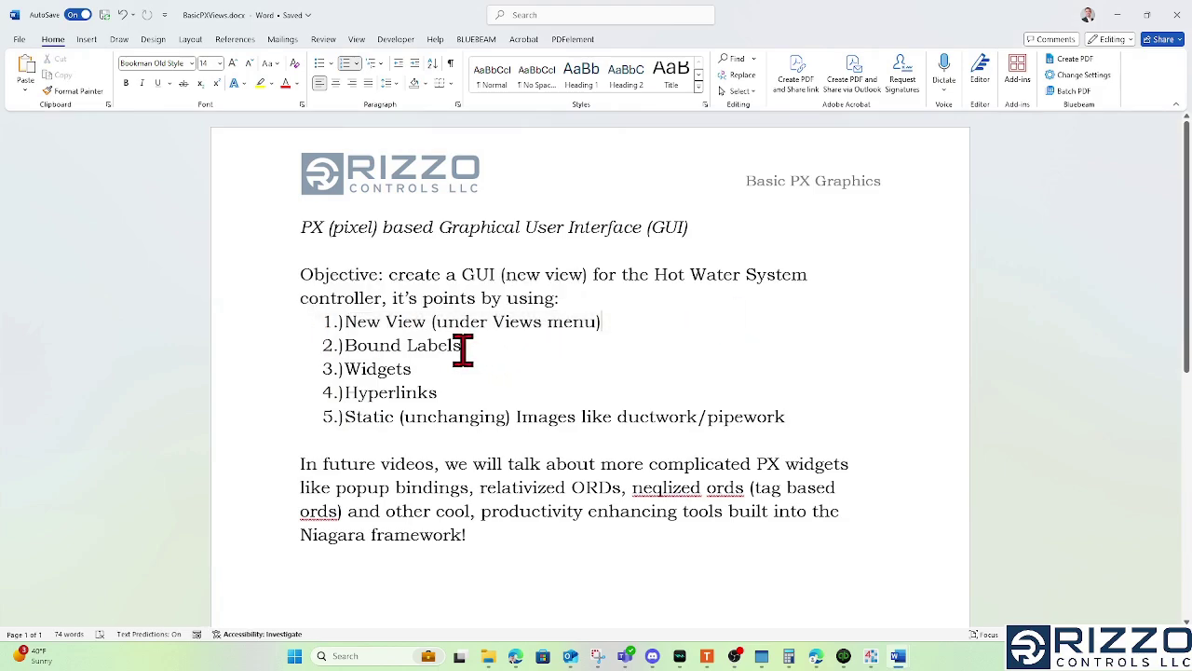
{"action": "left_click_drag", "start_coordinate": [456, 347], "coordinate": [343, 348]}
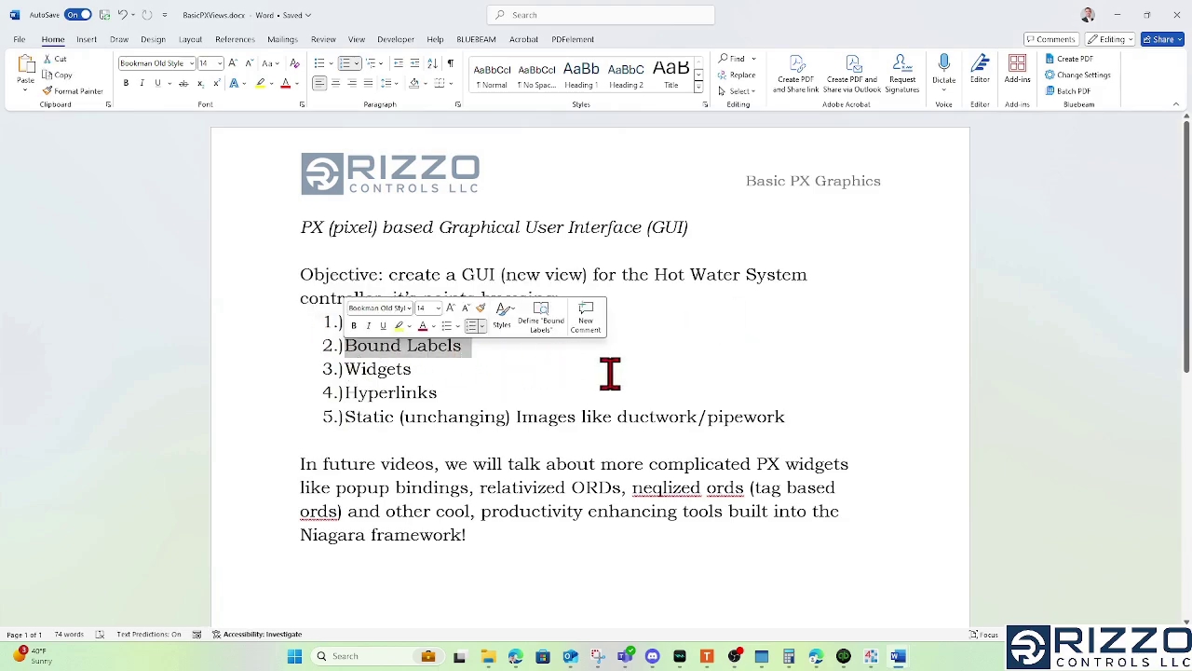
{"action": "left_click", "coordinate": [690, 350]}
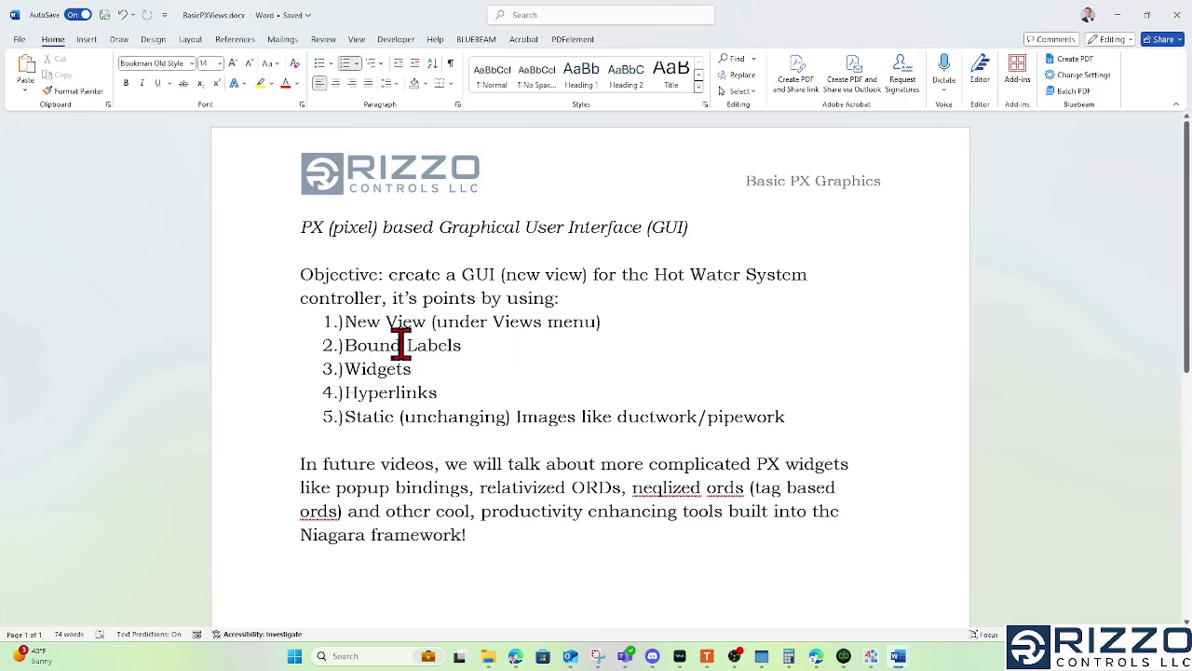
Highlight the word Bound, then the Widgets, Hyperlinks and static images items.
{"action": "left_click_drag", "start_coordinate": [401, 346], "coordinate": [344, 346]}
{"action": "left_click", "coordinate": [542, 376]}
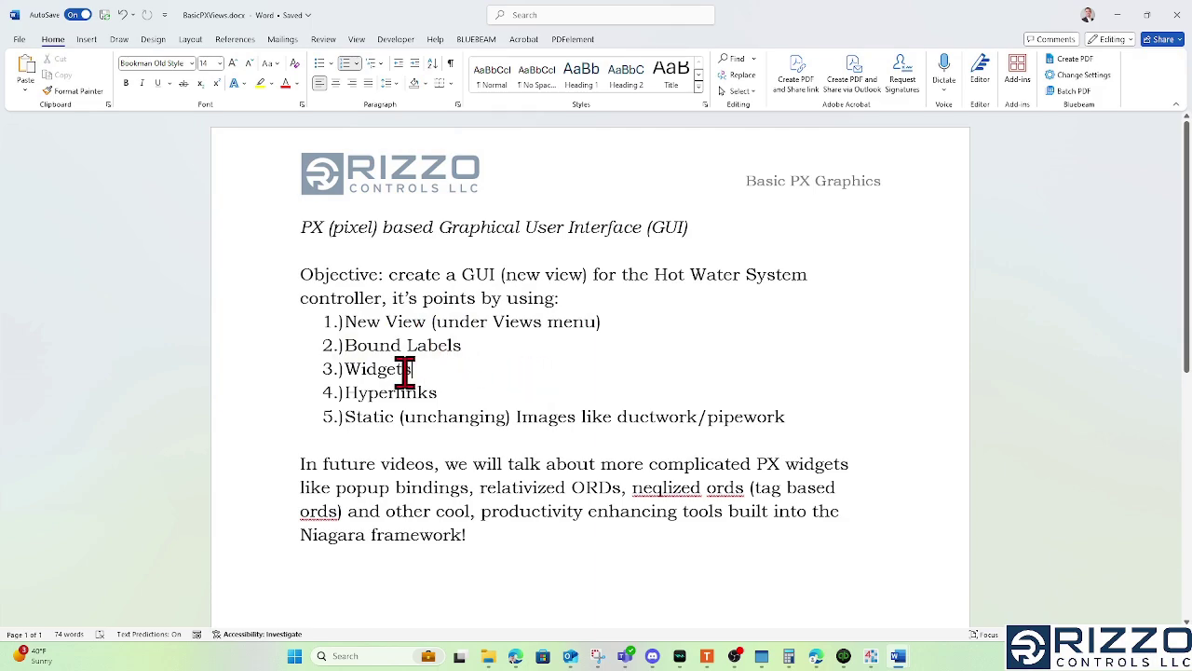
{"action": "left_click_drag", "start_coordinate": [413, 373], "coordinate": [357, 375]}
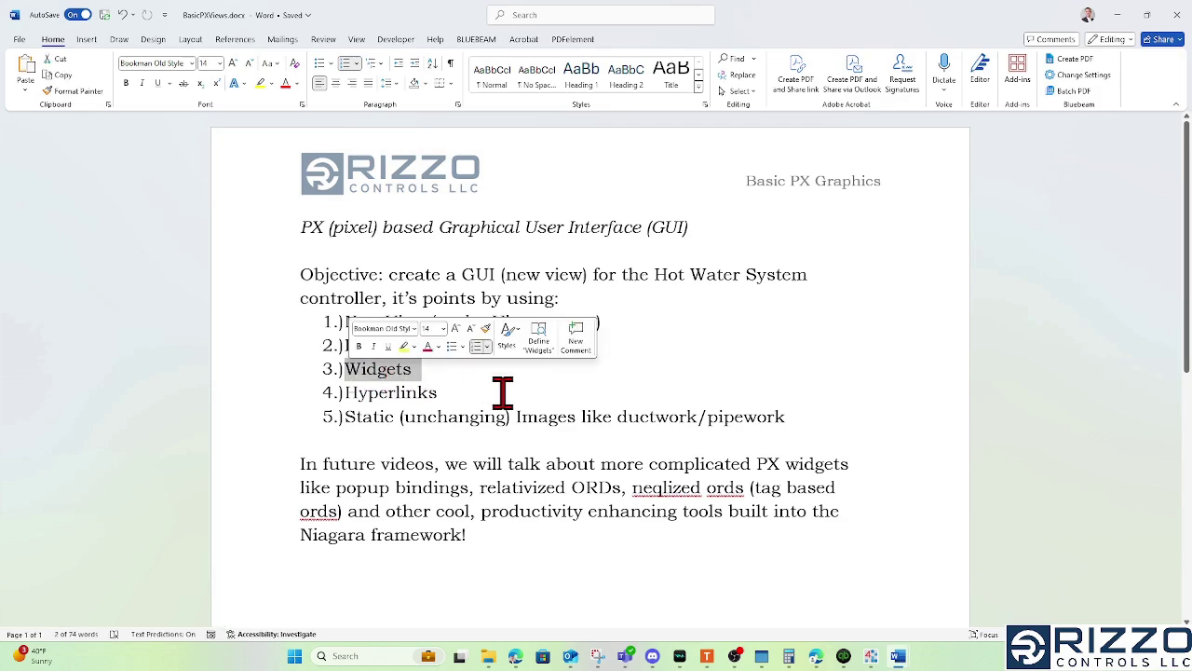
{"action": "left_click_drag", "start_coordinate": [440, 392], "coordinate": [346, 391]}
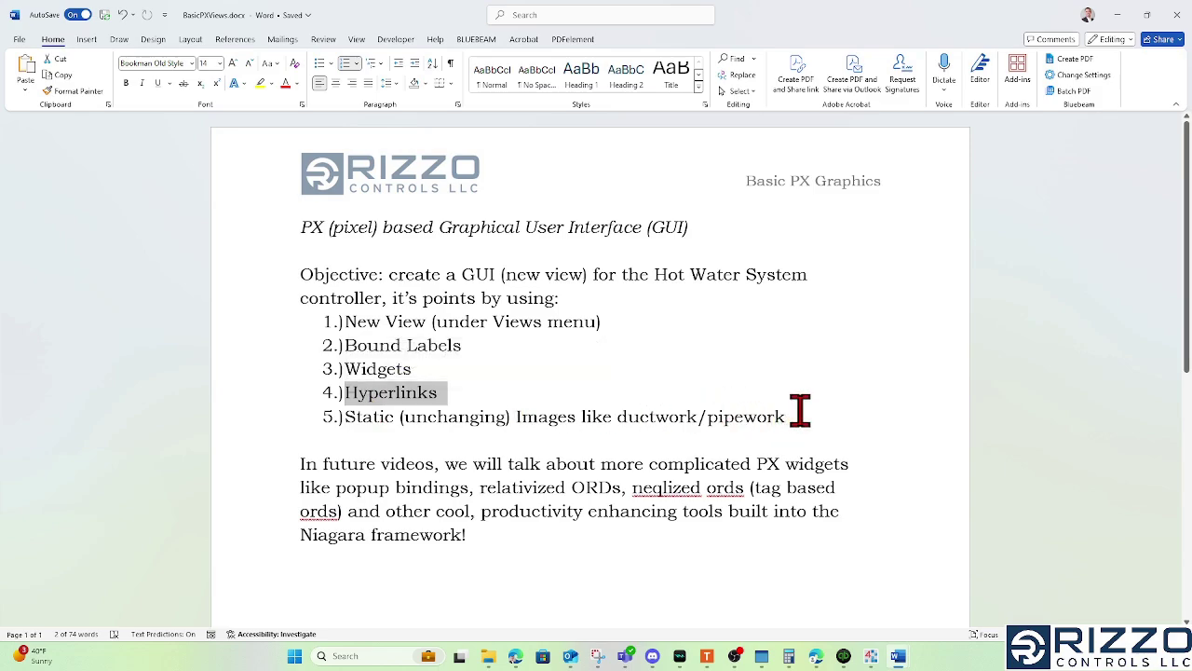
{"action": "left_click_drag", "start_coordinate": [796, 414], "coordinate": [352, 416]}
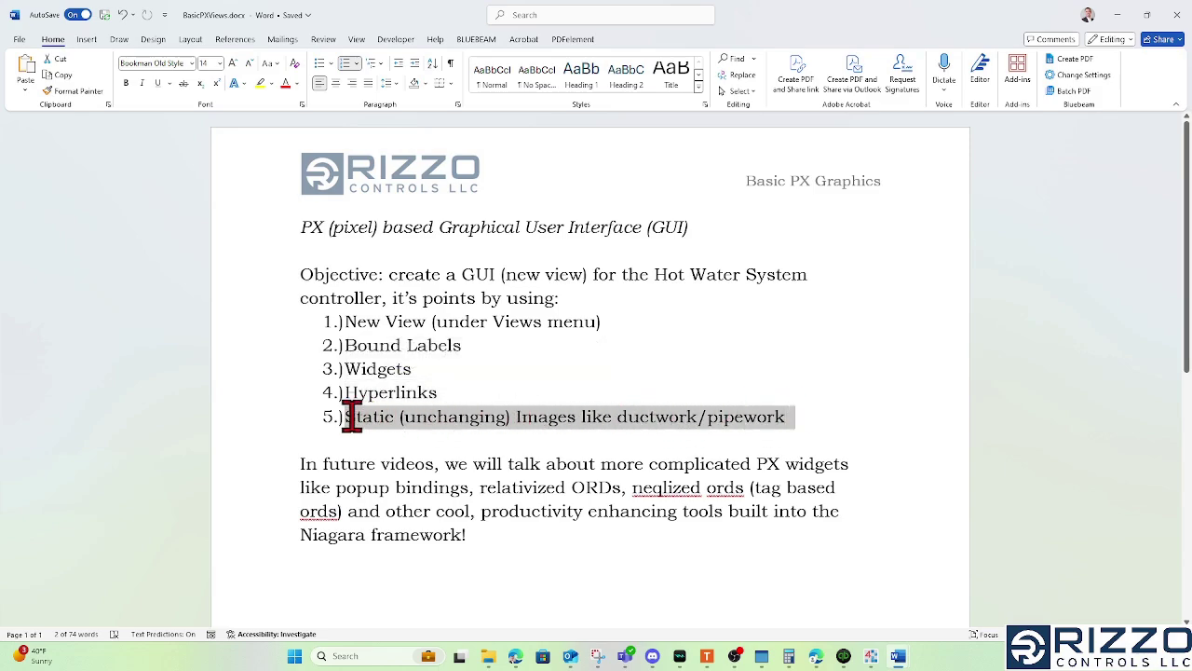
{"action": "left_click", "coordinate": [694, 347]}
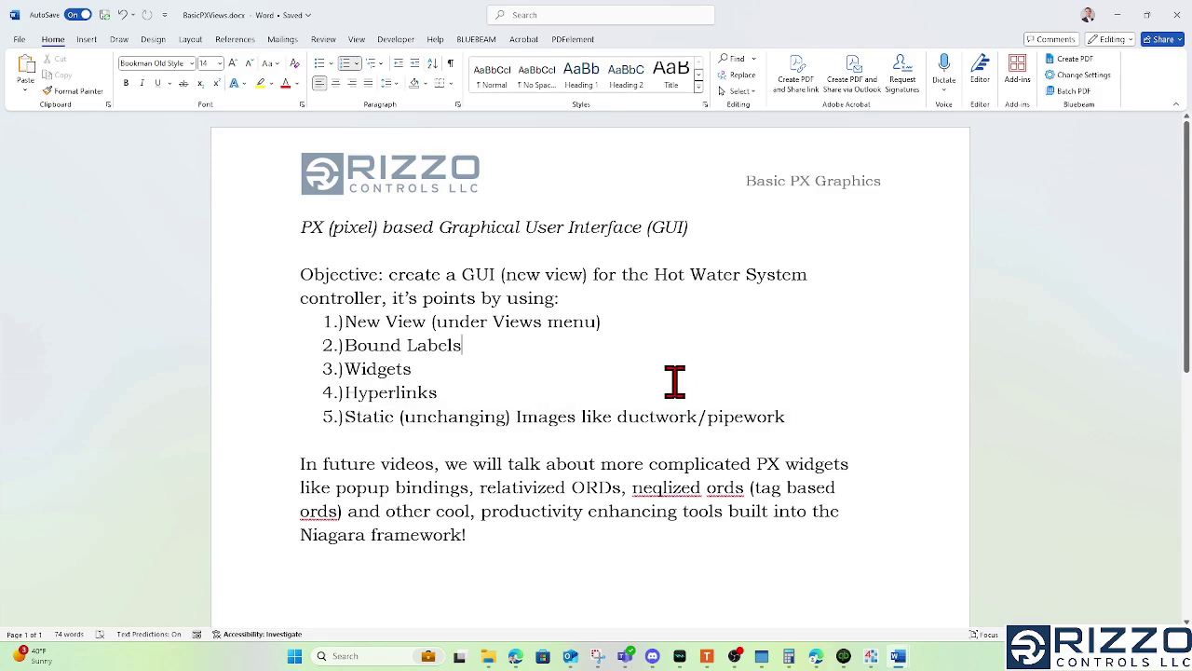
{"action": "left_click", "coordinate": [670, 383]}
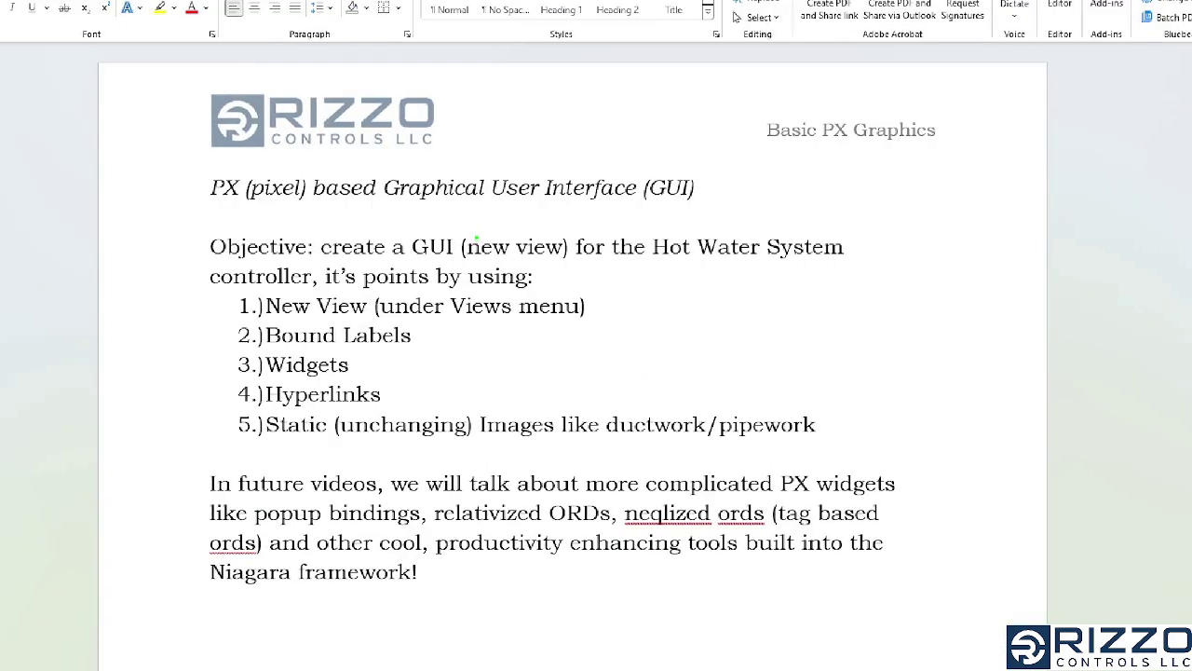
{"action": "mouse_move", "coordinate": [368, 280]}
{"action": "left_mouse_down"}
{"action": "mouse_move", "coordinate": [199, 278]}
{"action": "mouse_move", "coordinate": [181, 354]}
{"action": "mouse_move", "coordinate": [195, 401]}
{"action": "mouse_move", "coordinate": [265, 411]}
{"action": "mouse_move", "coordinate": [565, 398]}
{"action": "mouse_move", "coordinate": [654, 322]}
{"action": "mouse_move", "coordinate": [412, 284]}
{"action": "left_mouse_up"}
{"action": "mouse_move", "coordinate": [718, 369]}
{"action": "left_mouse_down"}
{"action": "mouse_move", "coordinate": [747, 336]}
{"action": "mouse_move", "coordinate": [797, 350]}
{"action": "left_mouse_up"}
{"action": "mouse_move", "coordinate": [803, 300]}
{"action": "left_mouse_down"}
{"action": "mouse_move", "coordinate": [870, 333]}
{"action": "mouse_move", "coordinate": [880, 315]}
{"action": "left_mouse_up"}
{"action": "mouse_move", "coordinate": [891, 291]}
{"action": "left_mouse_down"}
{"action": "mouse_move", "coordinate": [933, 305]}
{"action": "mouse_move", "coordinate": [971, 281]}
{"action": "left_mouse_up"}
{"action": "left_click", "coordinate": [976, 278]}
{"action": "mouse_move", "coordinate": [244, 409]}
{"action": "left_mouse_down"}
{"action": "mouse_move", "coordinate": [202, 437]}
{"action": "mouse_move", "coordinate": [341, 453]}
{"action": "mouse_move", "coordinate": [801, 449]}
{"action": "mouse_move", "coordinate": [873, 411]}
{"action": "mouse_move", "coordinate": [255, 406]}
{"action": "left_mouse_up"}
{"action": "left_click_drag", "start_coordinate": [550, 529], "coordinate": [593, 529]}
{"action": "left_click_drag", "start_coordinate": [851, 420], "coordinate": [947, 405]}
{"action": "left_click_drag", "start_coordinate": [967, 344], "coordinate": [969, 408]}
{"action": "mouse_move", "coordinate": [967, 347]}
{"action": "left_mouse_down"}
{"action": "mouse_move", "coordinate": [971, 376]}
{"action": "mouse_move", "coordinate": [1013, 402]}
{"action": "mouse_move", "coordinate": [1083, 378]}
{"action": "left_mouse_up"}
{"action": "left_click", "coordinate": [1071, 375]}
{"action": "mouse_move", "coordinate": [1090, 352]}
{"action": "left_mouse_down"}
{"action": "mouse_move", "coordinate": [1093, 377]}
{"action": "mouse_move", "coordinate": [1101, 365]}
{"action": "left_mouse_up"}
{"action": "mouse_move", "coordinate": [1105, 362]}
{"action": "left_mouse_down"}
{"action": "mouse_move", "coordinate": [1118, 343]}
{"action": "mouse_move", "coordinate": [1127, 359]}
{"action": "left_mouse_up"}
{"action": "mouse_move", "coordinate": [1002, 423]}
{"action": "left_mouse_down"}
{"action": "mouse_move", "coordinate": [968, 455]}
{"action": "mouse_move", "coordinate": [1014, 454]}
{"action": "left_mouse_up"}
{"action": "left_click", "coordinate": [1008, 444]}
{"action": "mouse_move", "coordinate": [1043, 411]}
{"action": "left_mouse_down"}
{"action": "mouse_move", "coordinate": [1025, 442]}
{"action": "mouse_move", "coordinate": [1068, 449]}
{"action": "left_mouse_up"}
{"action": "left_click_drag", "start_coordinate": [1064, 434], "coordinate": [1083, 451]}
{"action": "mouse_move", "coordinate": [989, 475]}
{"action": "left_mouse_down"}
{"action": "mouse_move", "coordinate": [1012, 502]}
{"action": "mouse_move", "coordinate": [994, 530]}
{"action": "mouse_move", "coordinate": [1067, 523]}
{"action": "left_mouse_up"}
{"action": "left_click", "coordinate": [1047, 507]}
{"action": "mouse_move", "coordinate": [1081, 500]}
{"action": "left_mouse_down"}
{"action": "mouse_move", "coordinate": [1080, 520]}
{"action": "mouse_move", "coordinate": [1106, 488]}
{"action": "left_mouse_up"}
{"action": "key", "text": "Escape"}
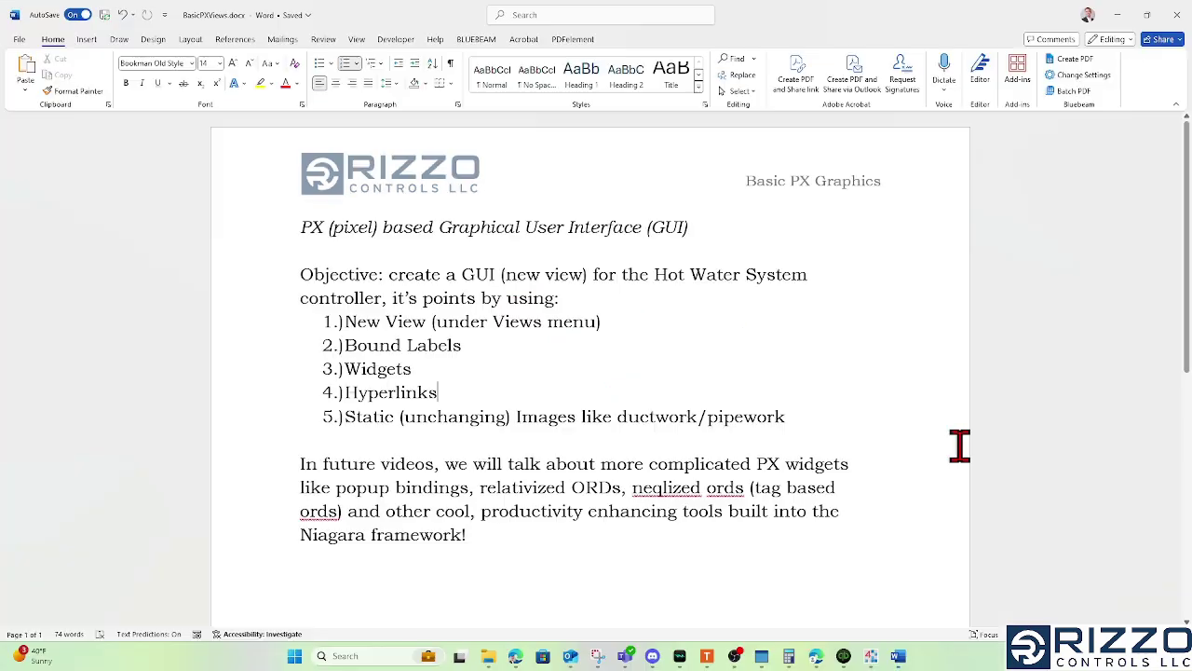
In Workbench, select HeatingPlant_MSTPDev in the Nav tree and open its context menu's Views submenu.
{"action": "left_click", "coordinate": [881, 658]}
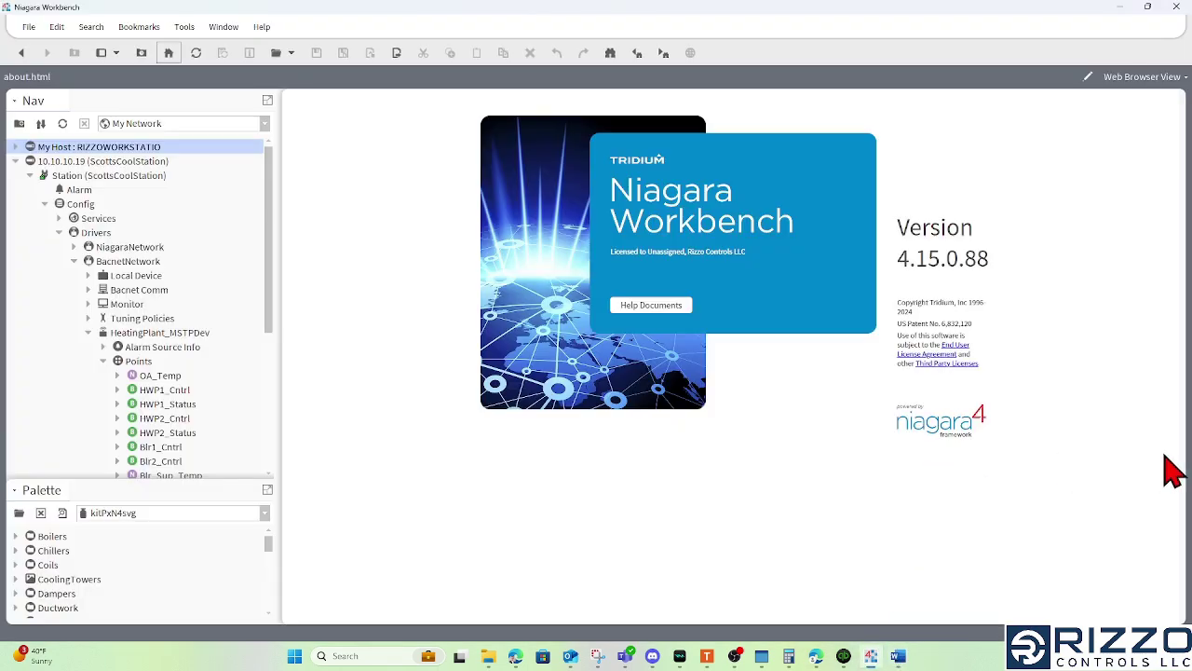
{"action": "left_click", "coordinate": [140, 178]}
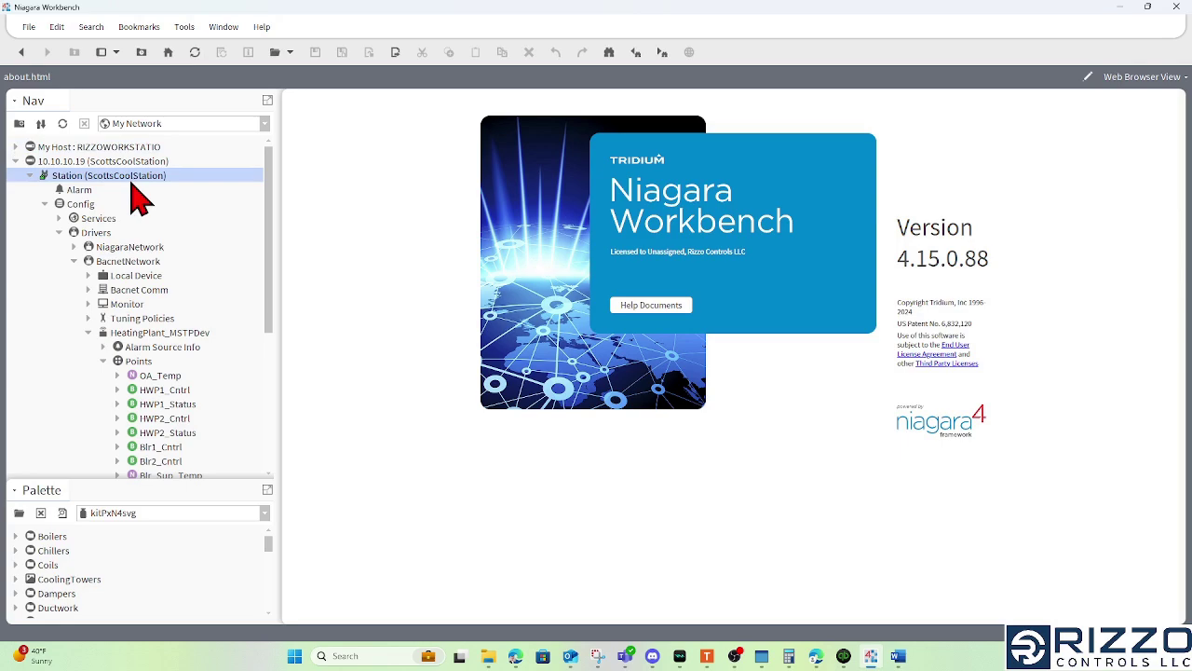
{"action": "left_click", "coordinate": [149, 335]}
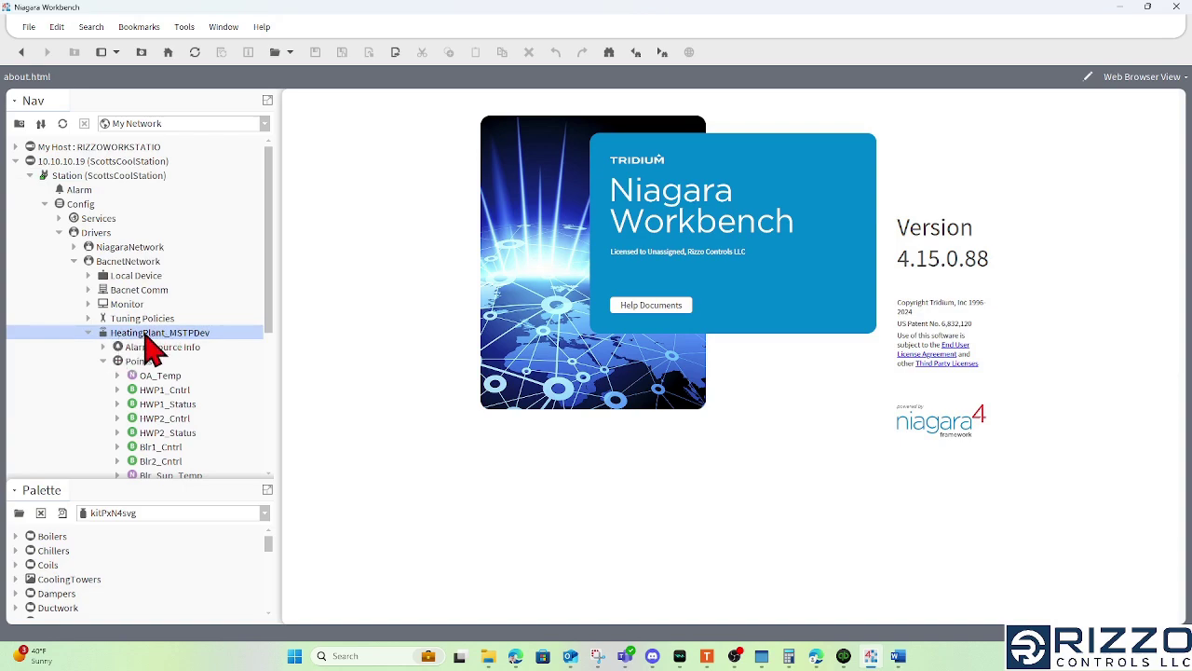
{"action": "right_click", "coordinate": [149, 349]}
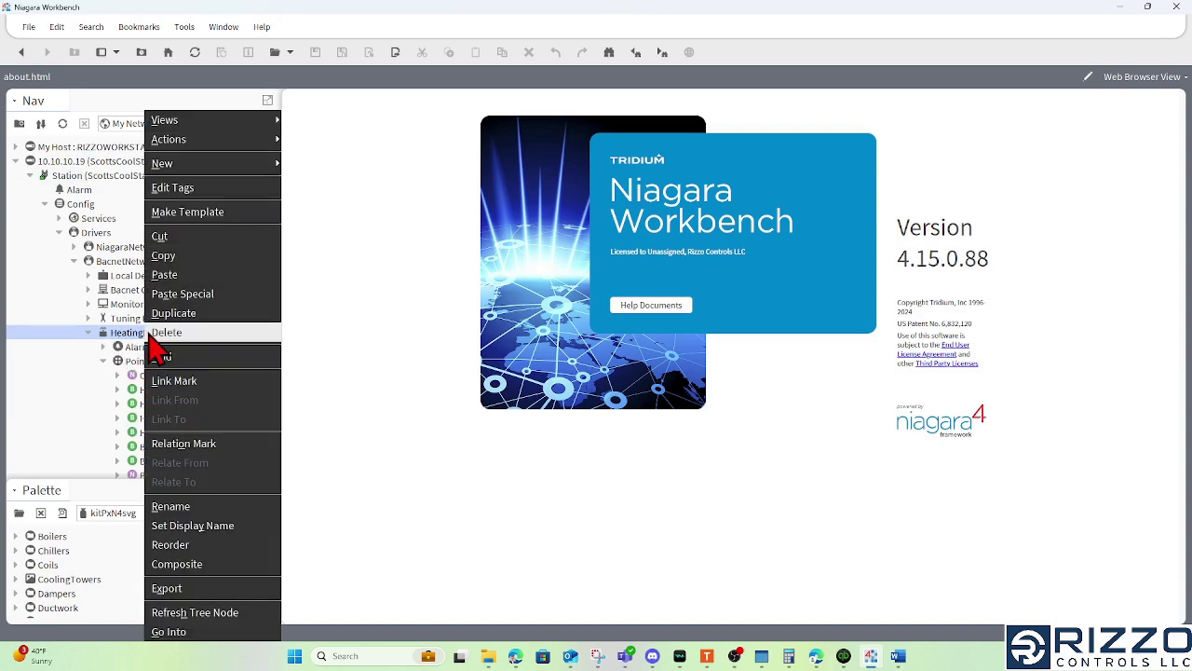
{"action": "mouse_move", "coordinate": [243, 127]}
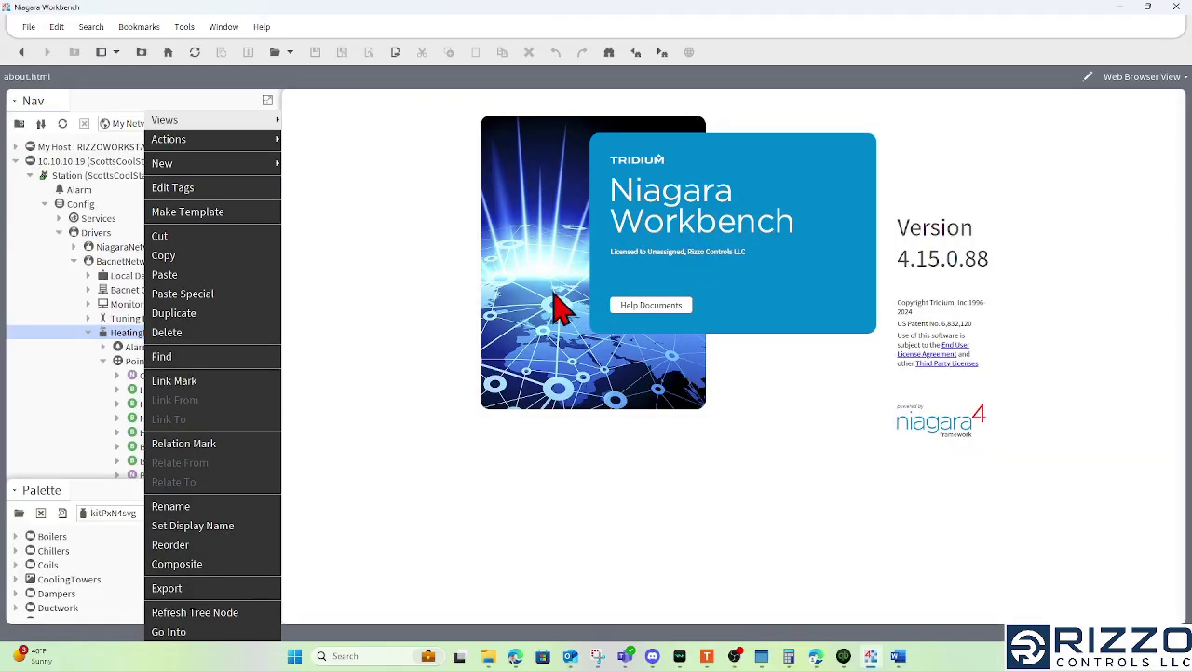
Create a new Px view named HWSGraphic on the device, overwriting the existing HWSGraphic.px.
{"action": "left_click", "coordinate": [347, 300]}
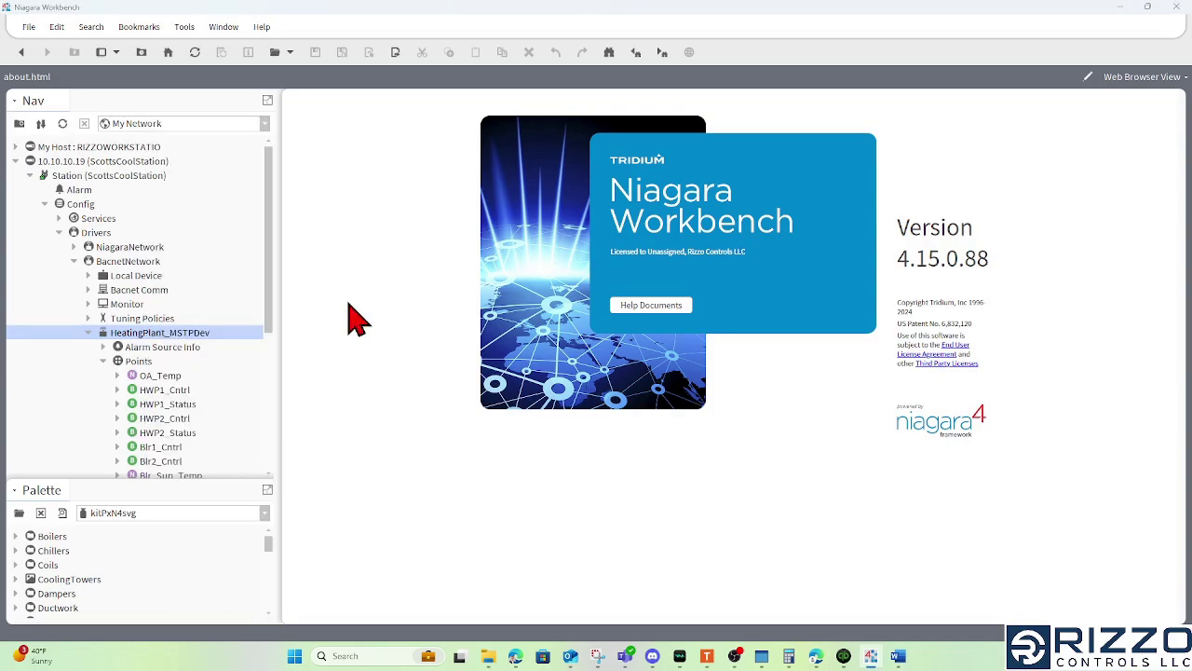
{"action": "left_click", "coordinate": [462, 291]}
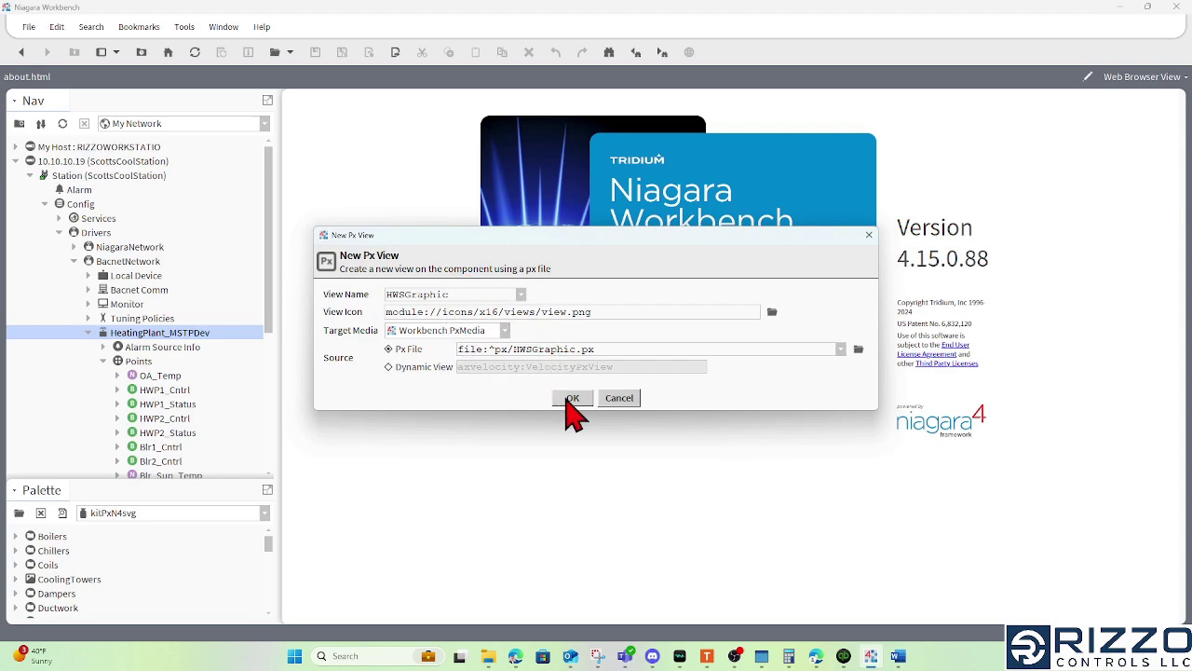
{"action": "left_click", "coordinate": [570, 399]}
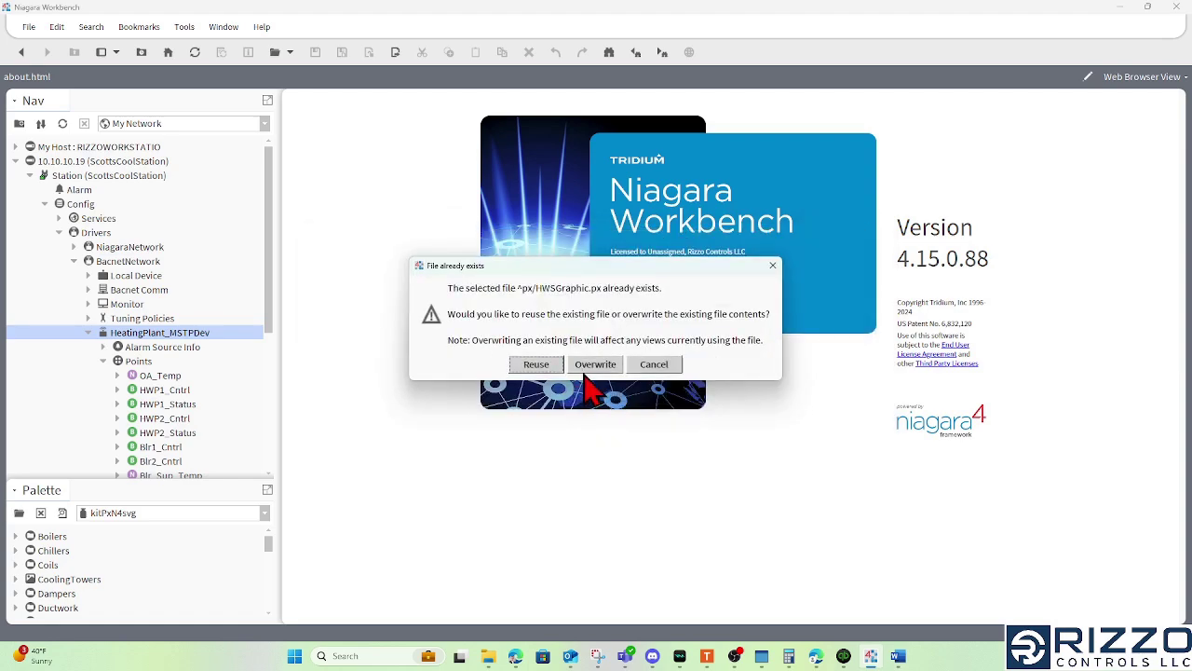
{"action": "left_click", "coordinate": [596, 364]}
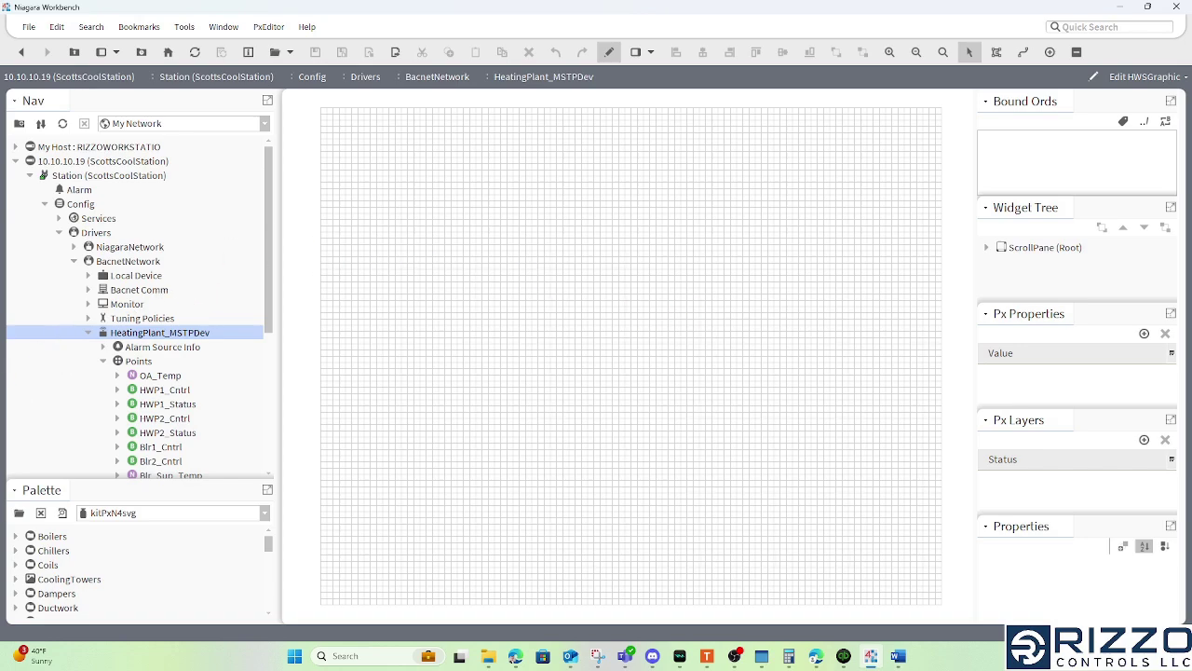
Add the sub-item 'Display Name Label (to change display name of the controller)' under Bound Labels.
{"action": "key", "text": "alt+Tab"}
{"action": "left_click_drag", "start_coordinate": [617, 320], "coordinate": [340, 320]}
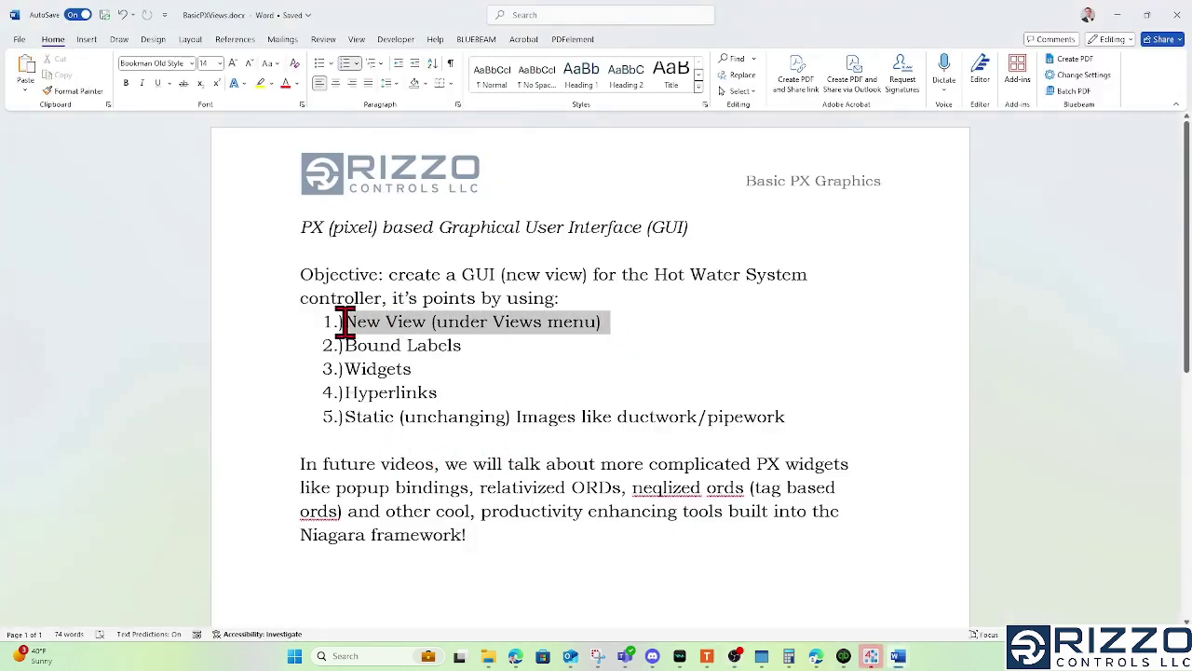
{"action": "left_click_drag", "start_coordinate": [470, 345], "coordinate": [341, 346]}
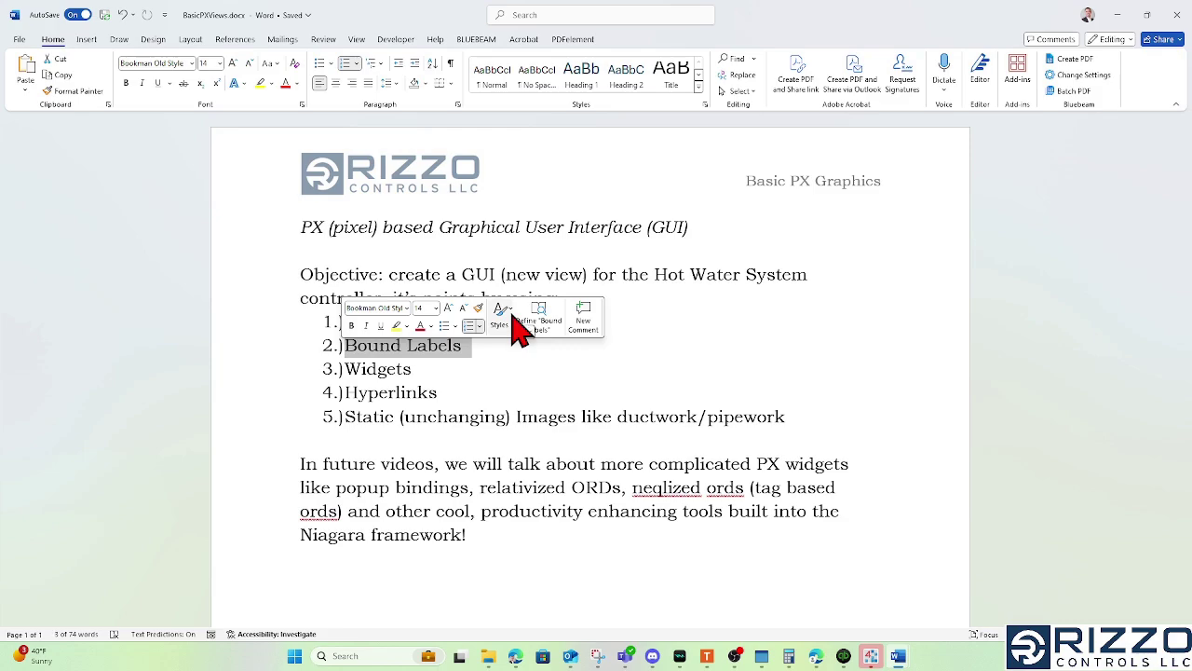
{"action": "left_click", "coordinate": [513, 346]}
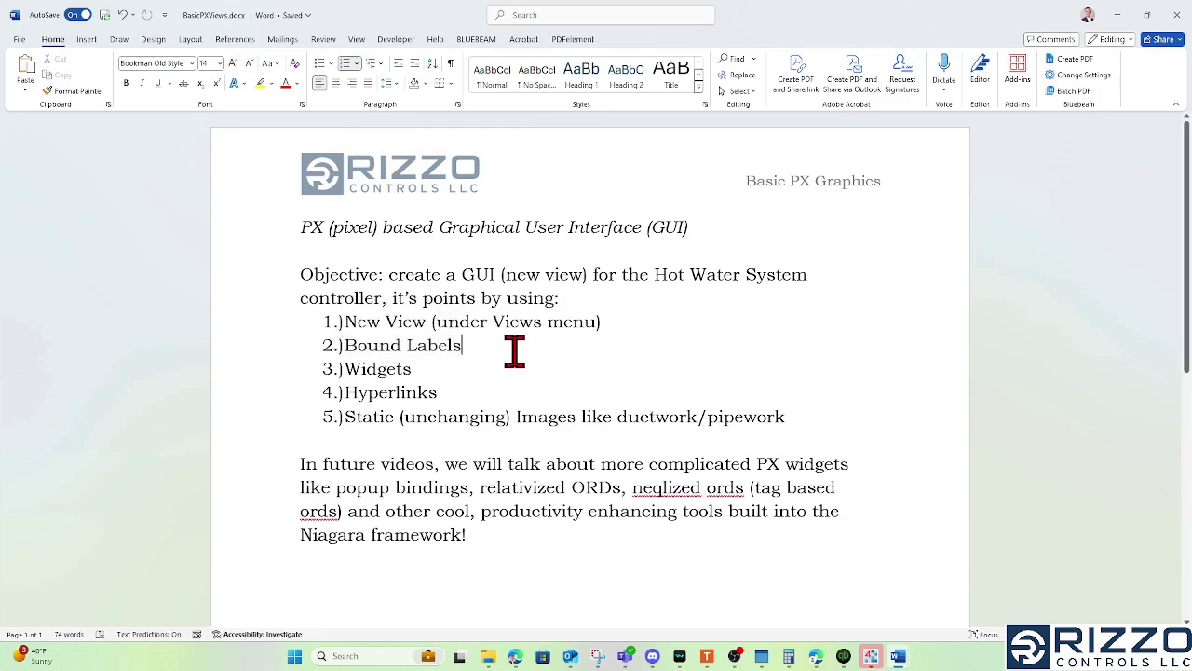
{"action": "key", "text": "Return"}
{"action": "key", "text": "Tab"}
{"action": "type", "text": "Display Name Label (to"}
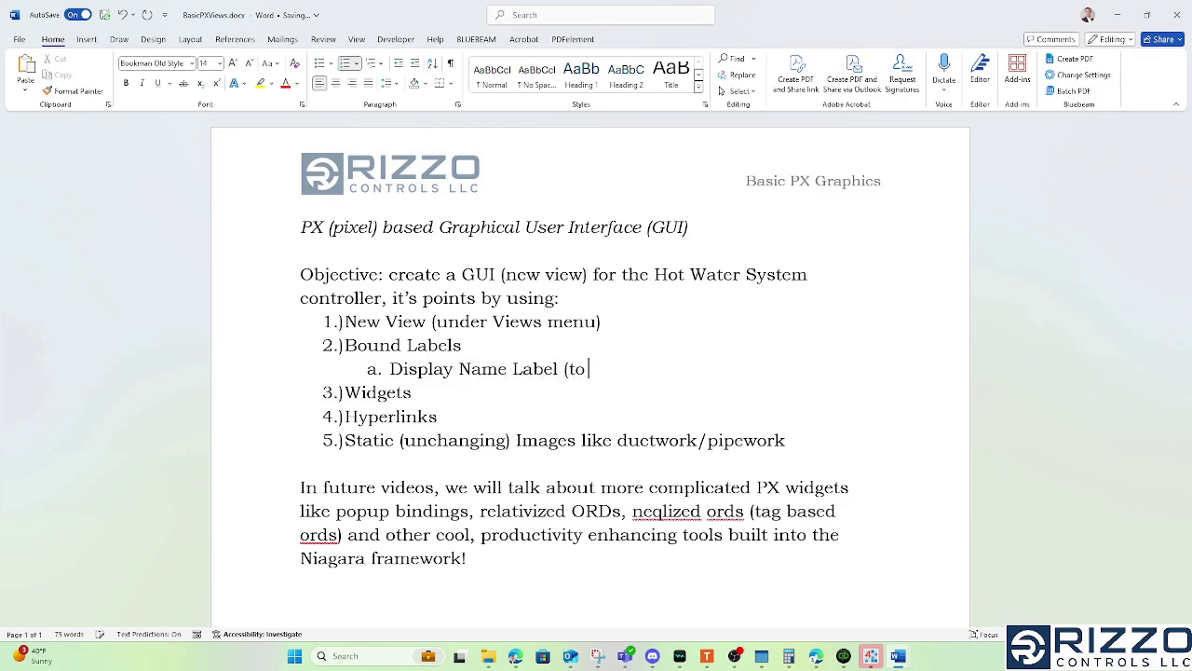
{"action": "type", "text": " change display name "}
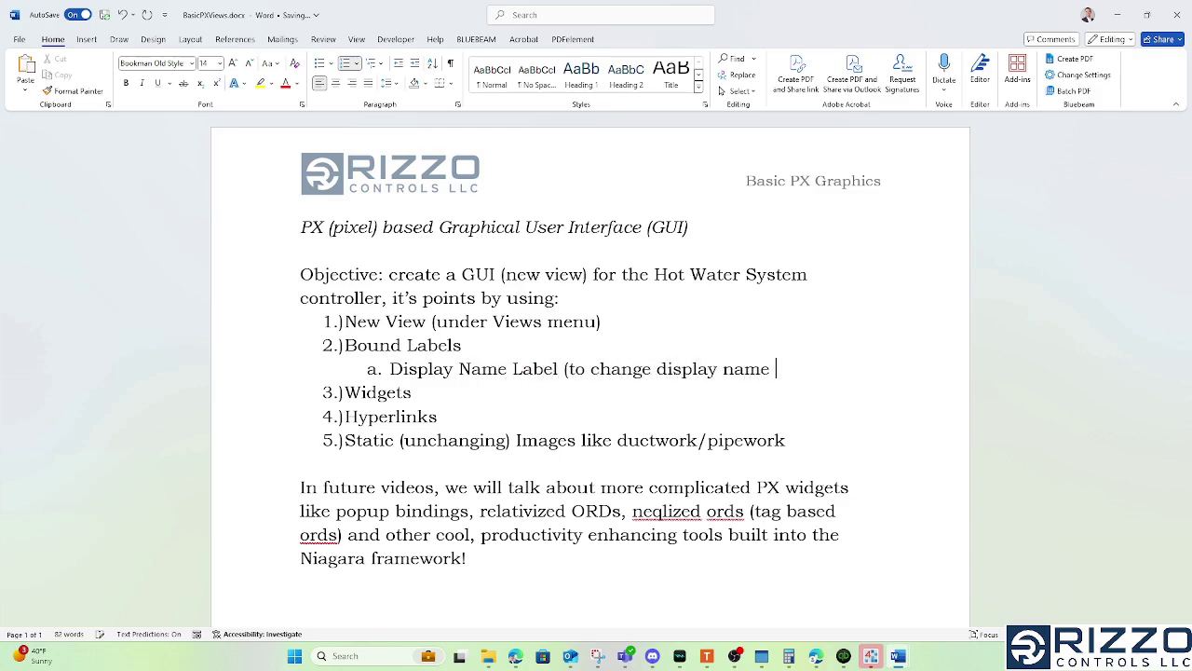
{"action": "type", "text": "of the controller)"}
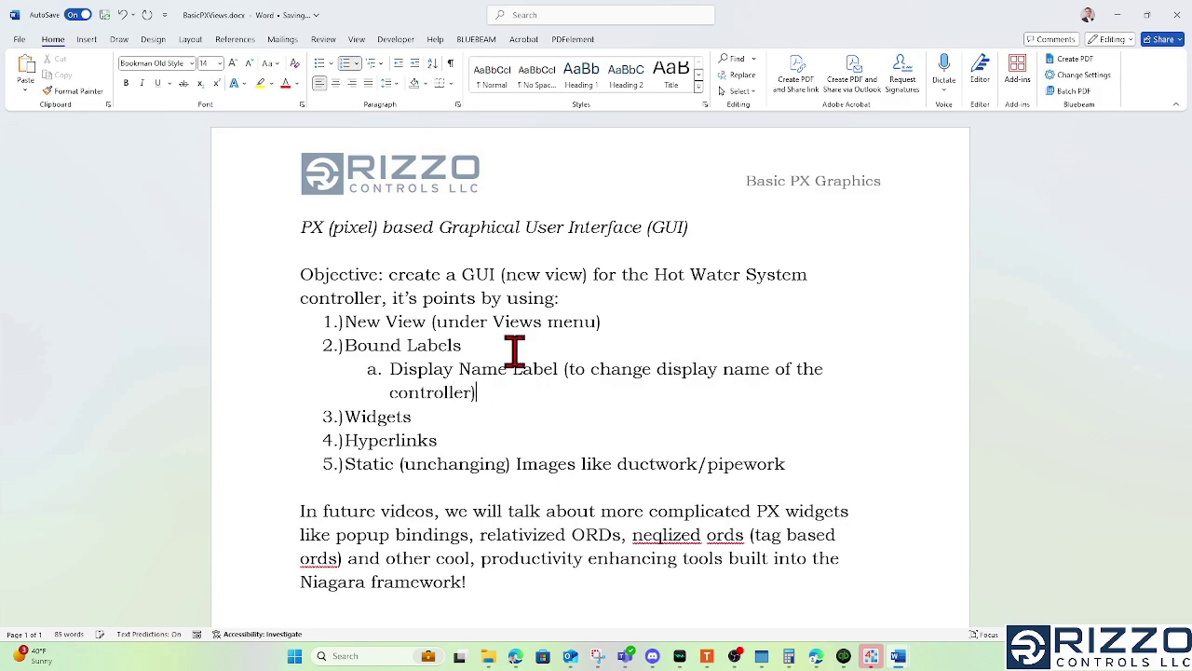
Add a second sub-item 'Points with a display name AND a value', then minimize Word.
{"action": "key", "text": "Return"}
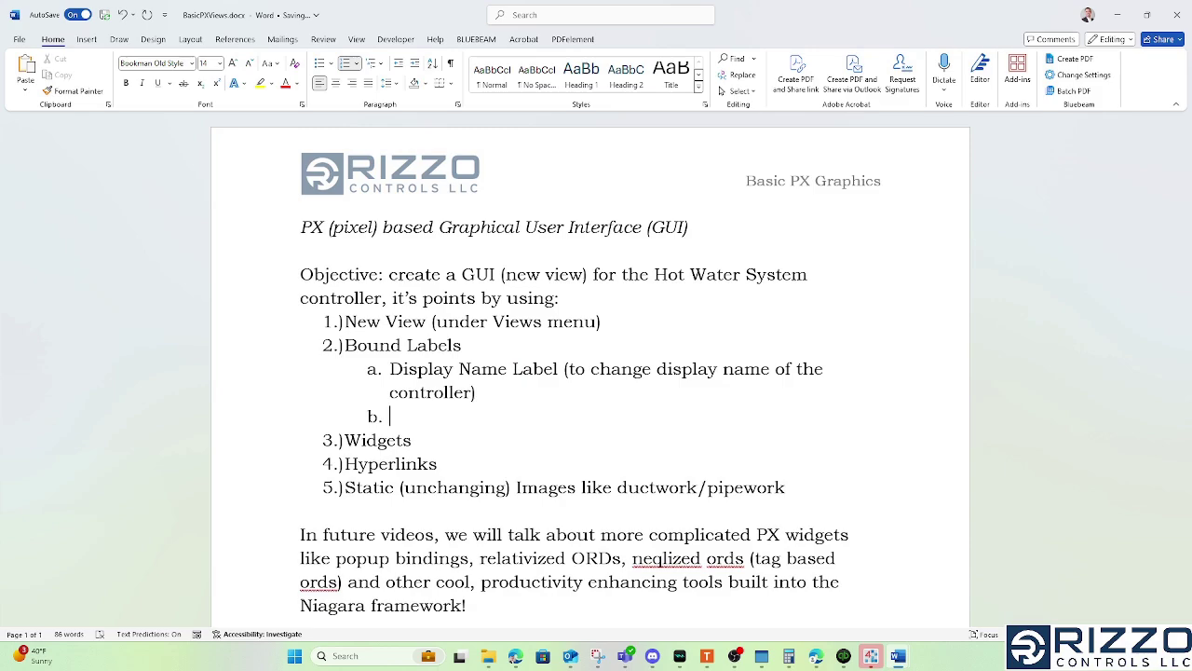
{"action": "type", "text": "Points with a displ"}
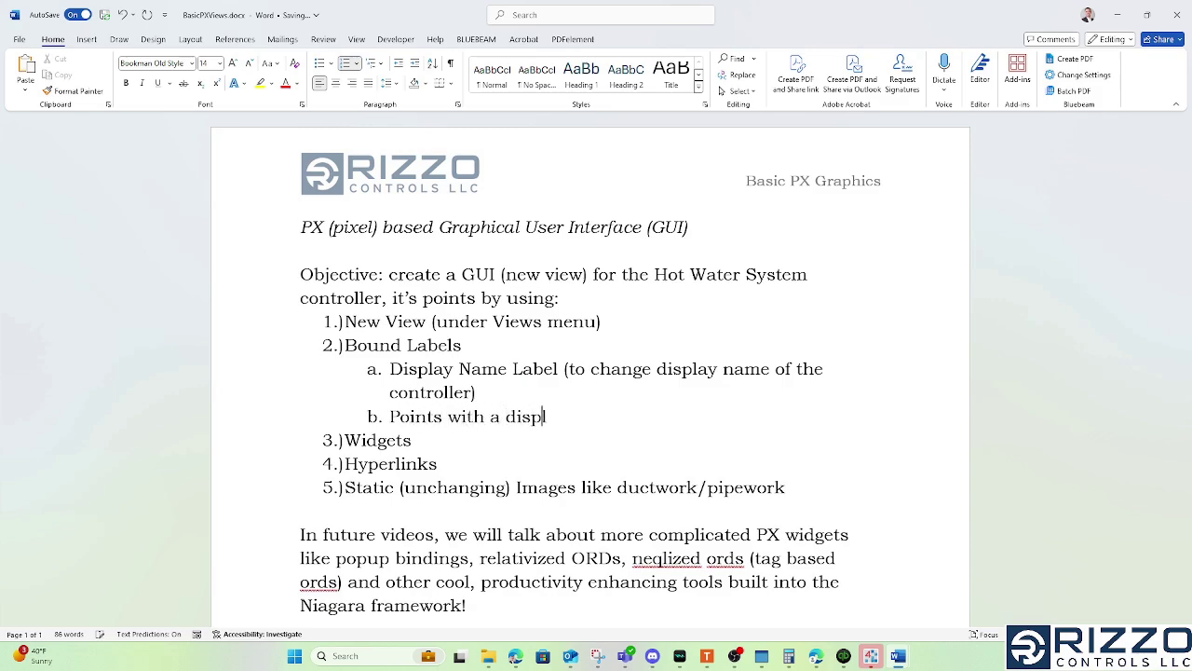
{"action": "type", "text": "ay ame"}
{"action": "key", "text": "BackSpace"}
{"action": "key", "text": "BackSpace"}
{"action": "key", "text": "BackSpace"}
{"action": "key", "text": "BackSpace"}
{"action": "type", "text": "name AND a value!"}
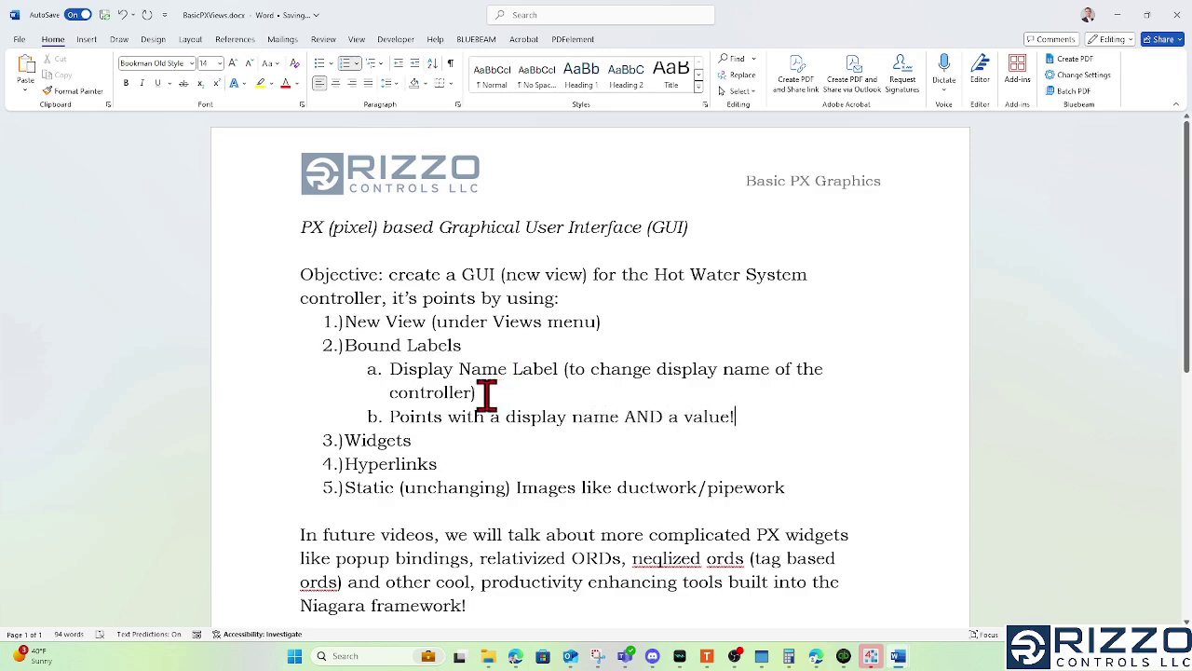
{"action": "left_click_drag", "start_coordinate": [486, 397], "coordinate": [390, 372]}
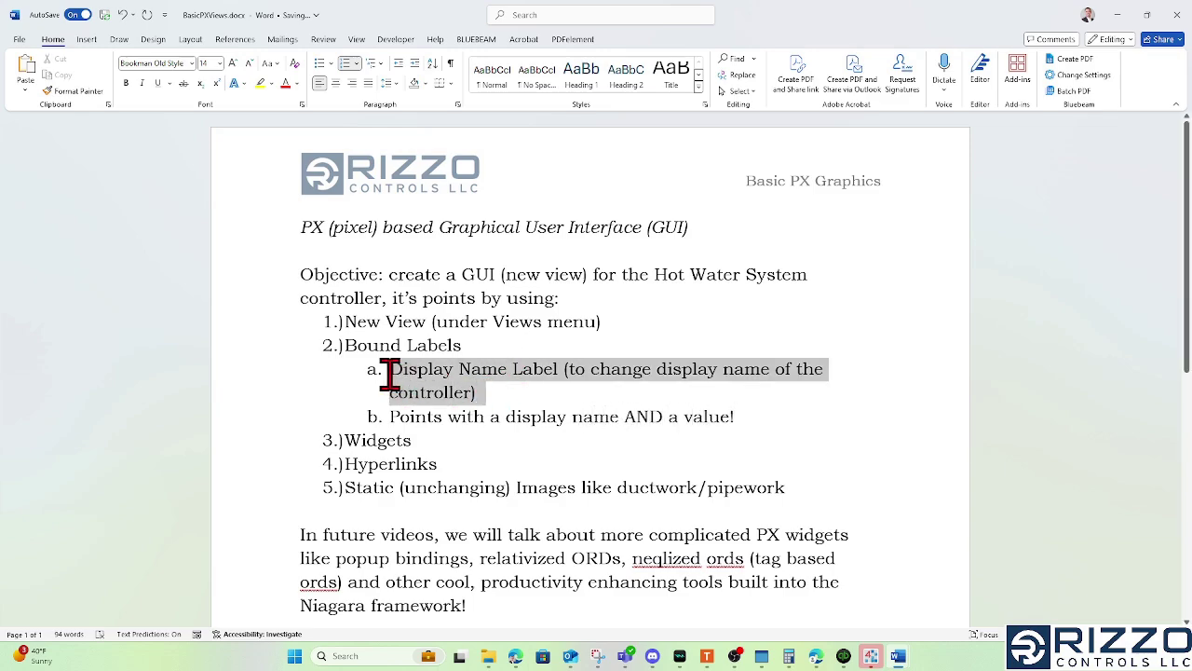
{"action": "left_click", "coordinate": [1119, 16]}
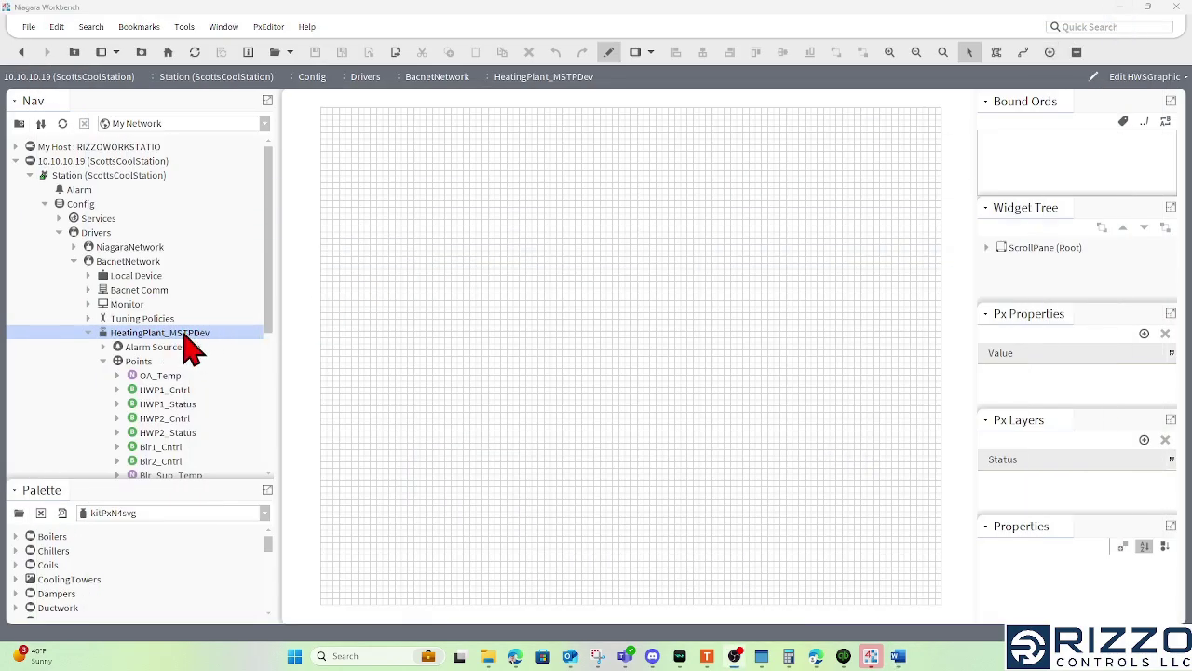
Drop HeatingPlant_MSTPDev onto the canvas as a Bound Label with format text %displayName%.
{"action": "left_click_drag", "start_coordinate": [154, 344], "coordinate": [473, 114]}
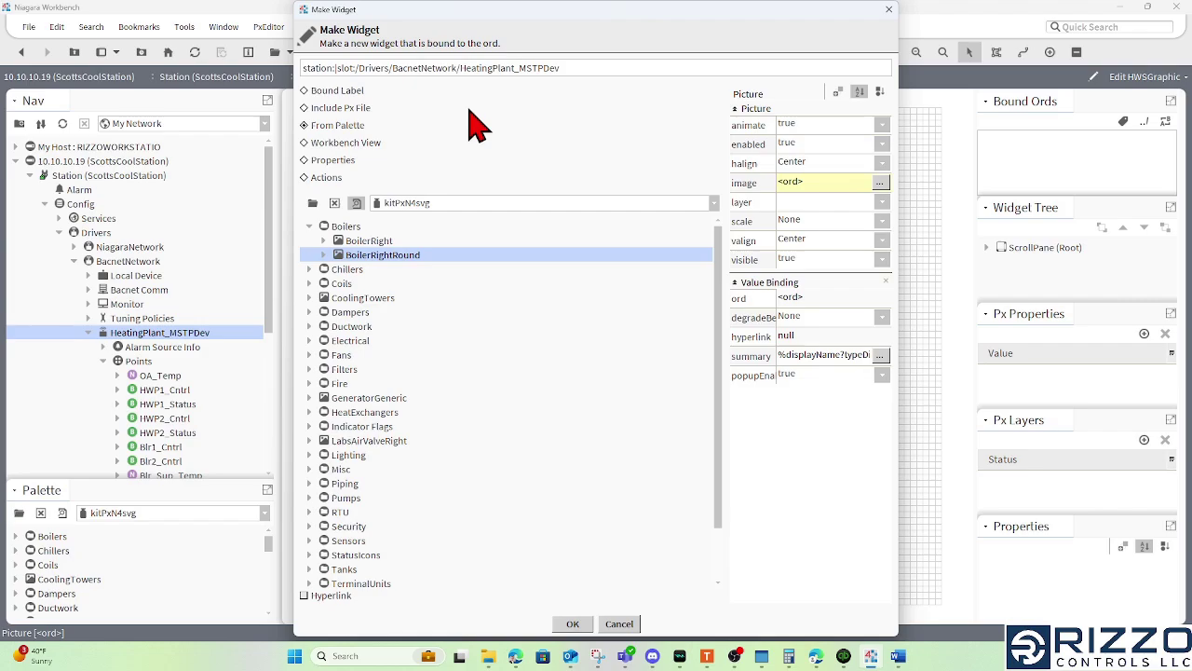
{"action": "mouse_move", "coordinate": [659, 16]}
{"action": "left_mouse_down"}
{"action": "mouse_move", "coordinate": [640, 27]}
{"action": "mouse_move", "coordinate": [692, 35]}
{"action": "mouse_move", "coordinate": [680, 16]}
{"action": "left_mouse_up"}
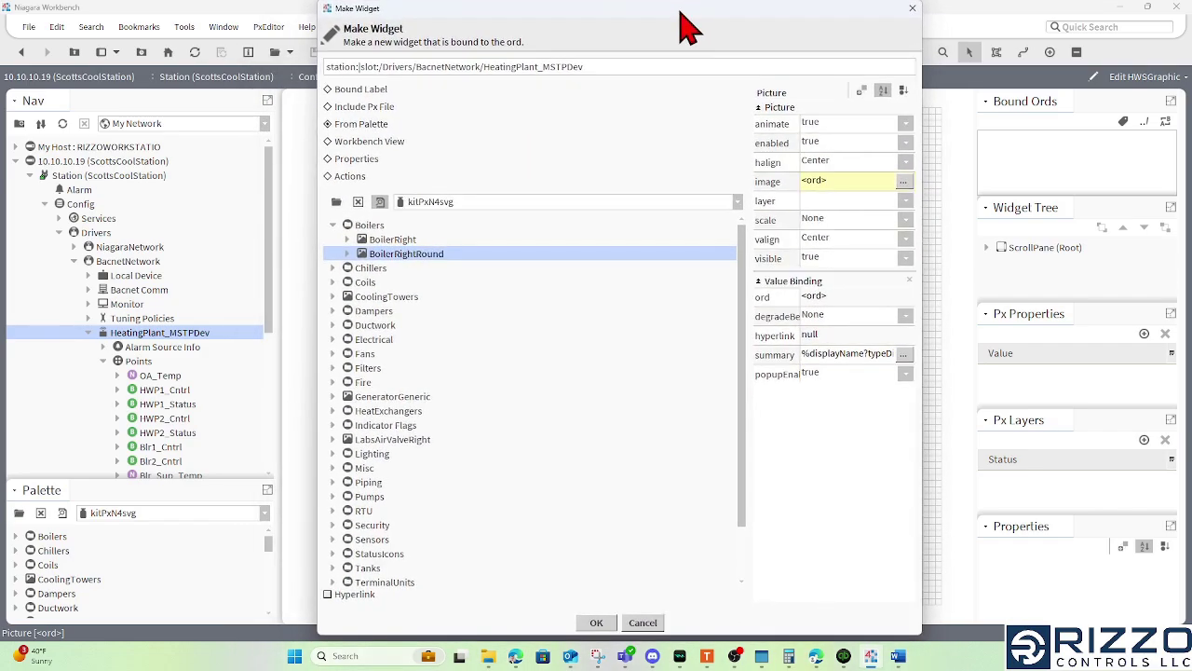
{"action": "left_click", "coordinate": [357, 93]}
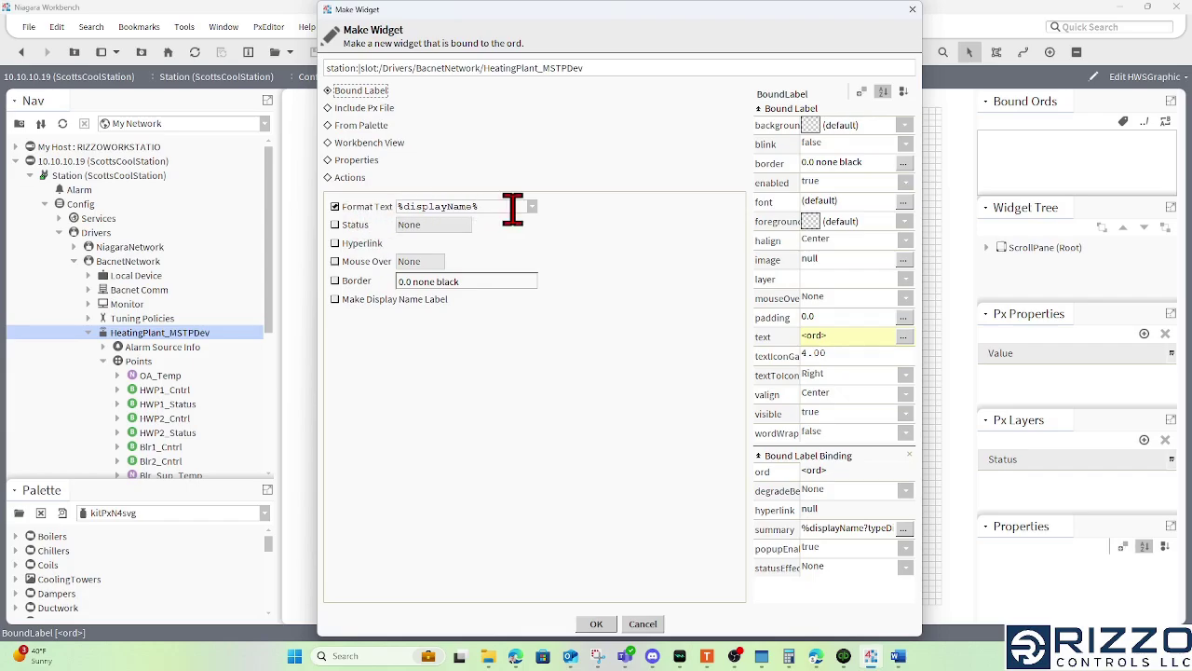
{"action": "left_click_drag", "start_coordinate": [503, 206], "coordinate": [398, 206]}
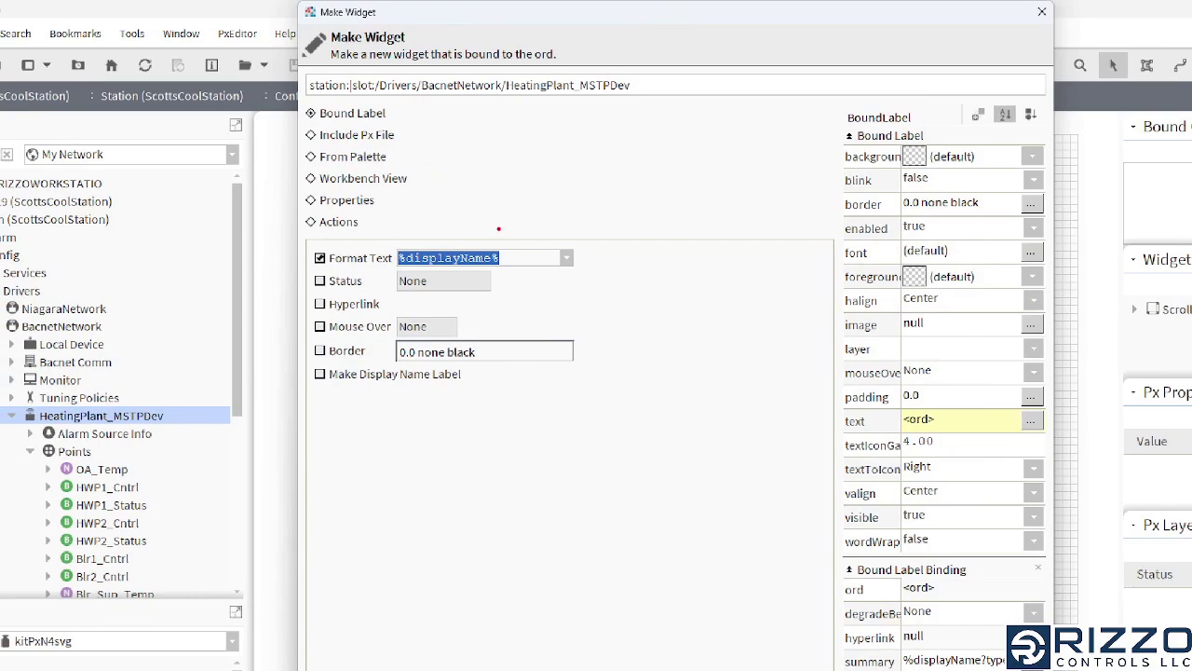
{"action": "left_click_drag", "start_coordinate": [492, 245], "coordinate": [553, 160]}
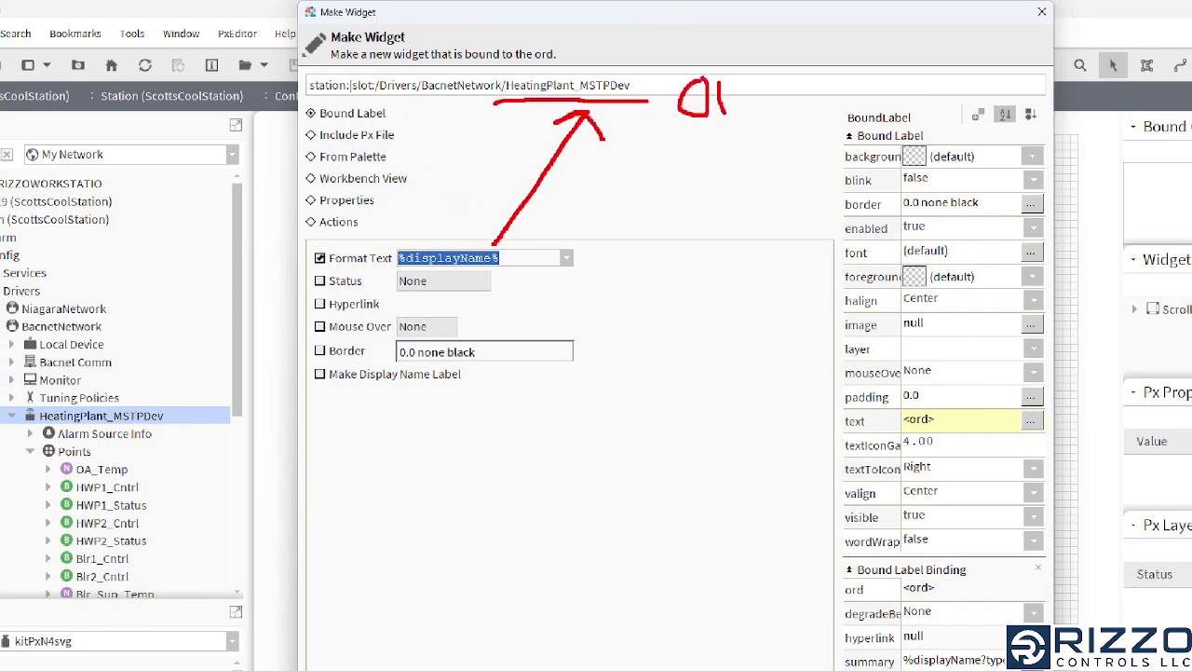
{"action": "left_click_drag", "start_coordinate": [674, 138], "coordinate": [805, 131]}
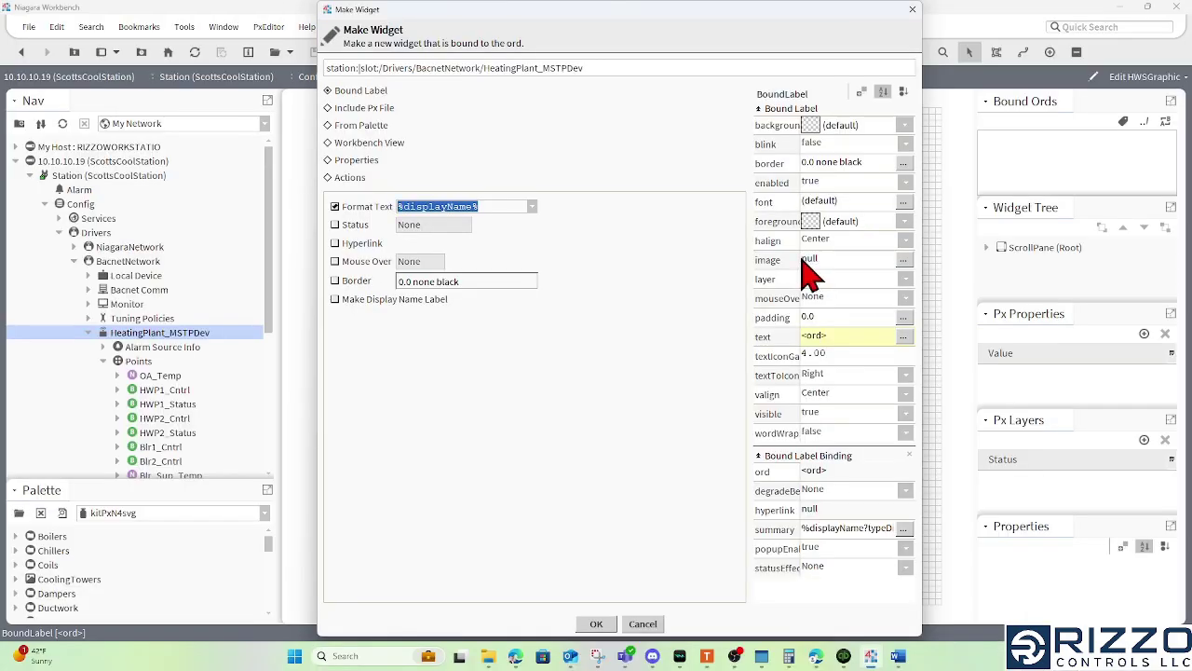
Create the bound label and stretch it across the top of the canvas.
{"action": "left_click", "coordinate": [596, 623]}
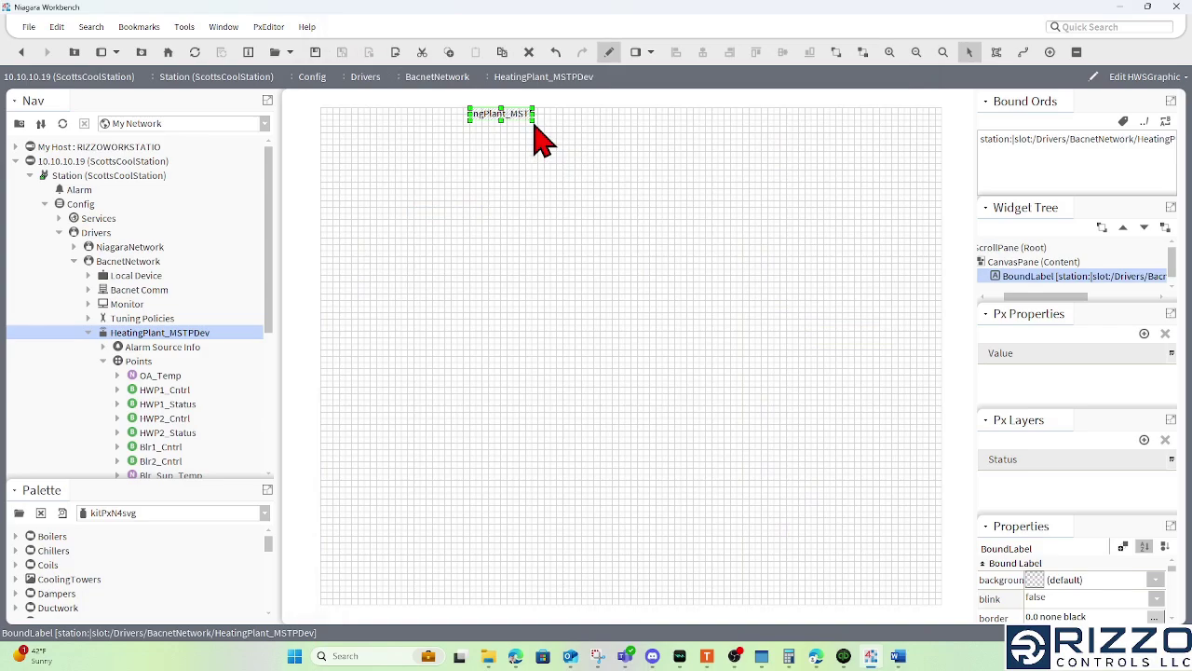
{"action": "left_click_drag", "start_coordinate": [533, 122], "coordinate": [891, 157]}
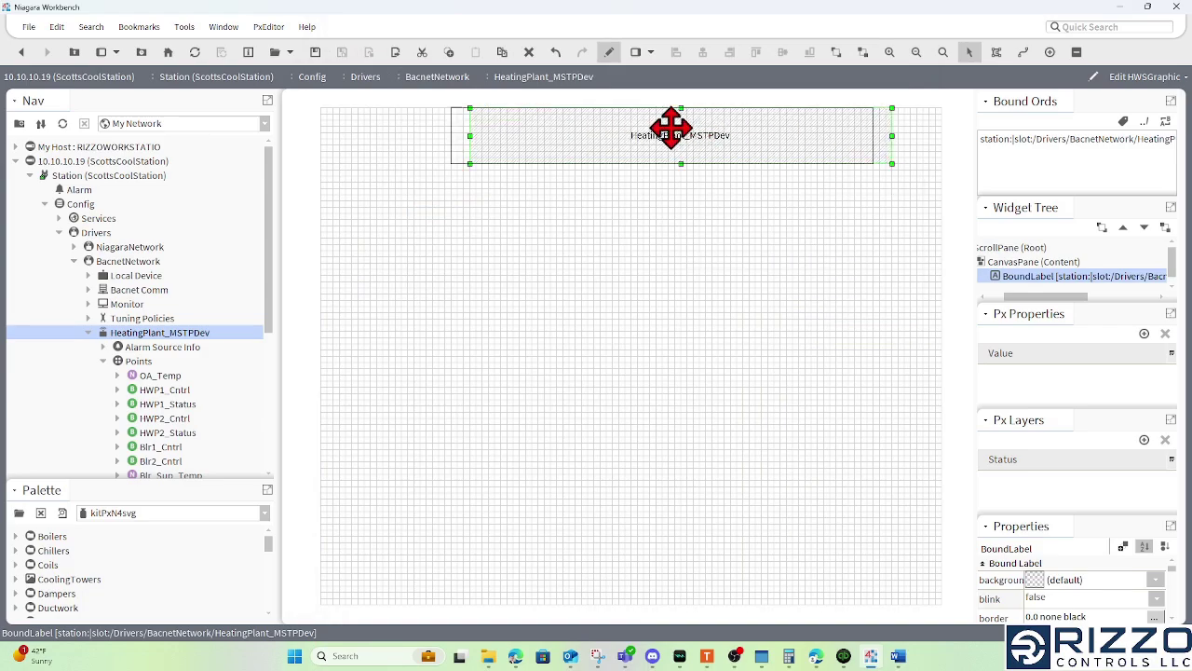
{"action": "left_click_drag", "start_coordinate": [665, 125], "coordinate": [630, 125]}
{"action": "left_click_drag", "start_coordinate": [825, 163], "coordinate": [881, 165]}
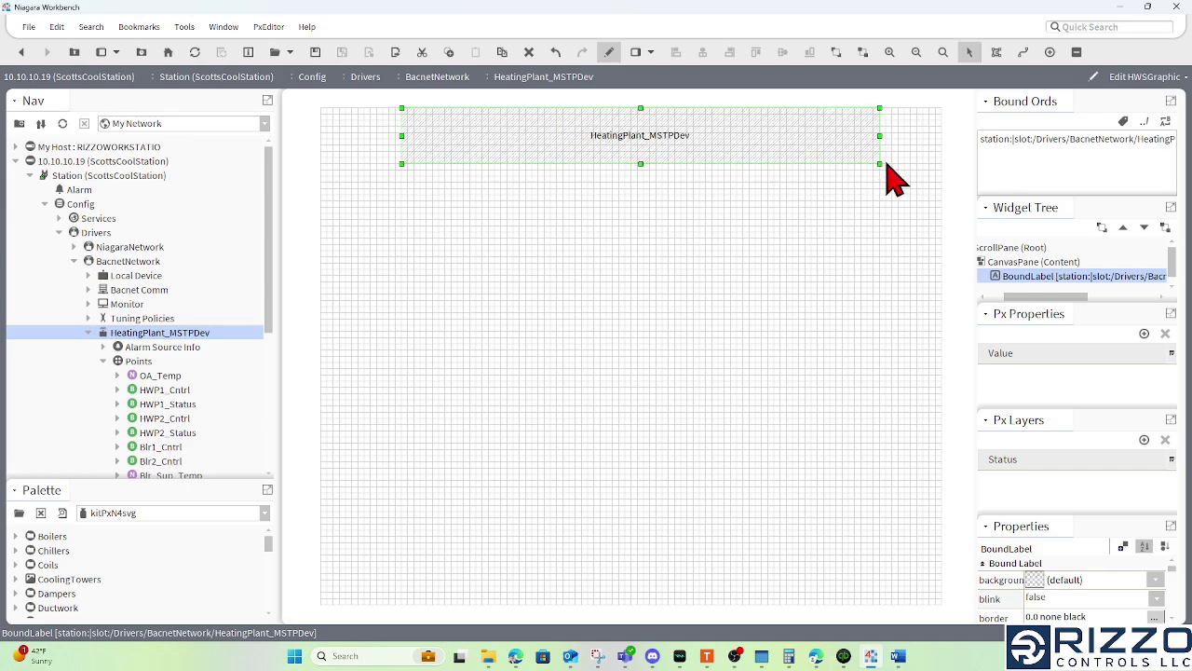
Set the label's font to bold 48 pt Segoe UI Black in its properties.
{"action": "right_click", "coordinate": [643, 141]}
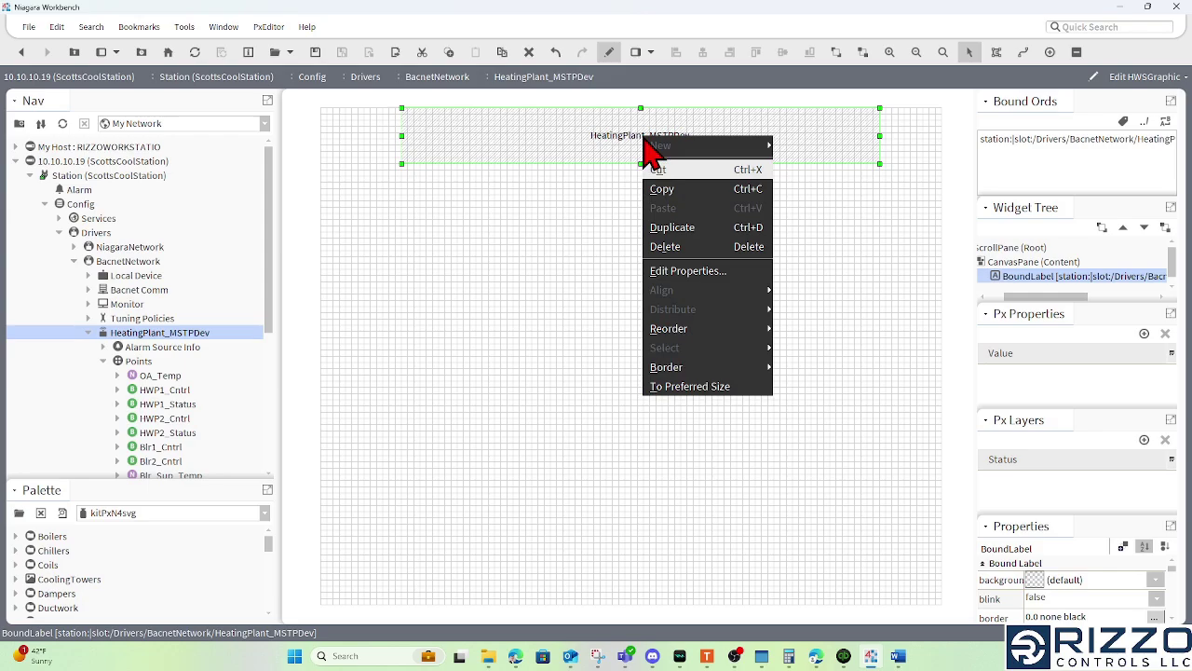
{"action": "left_click", "coordinate": [722, 286]}
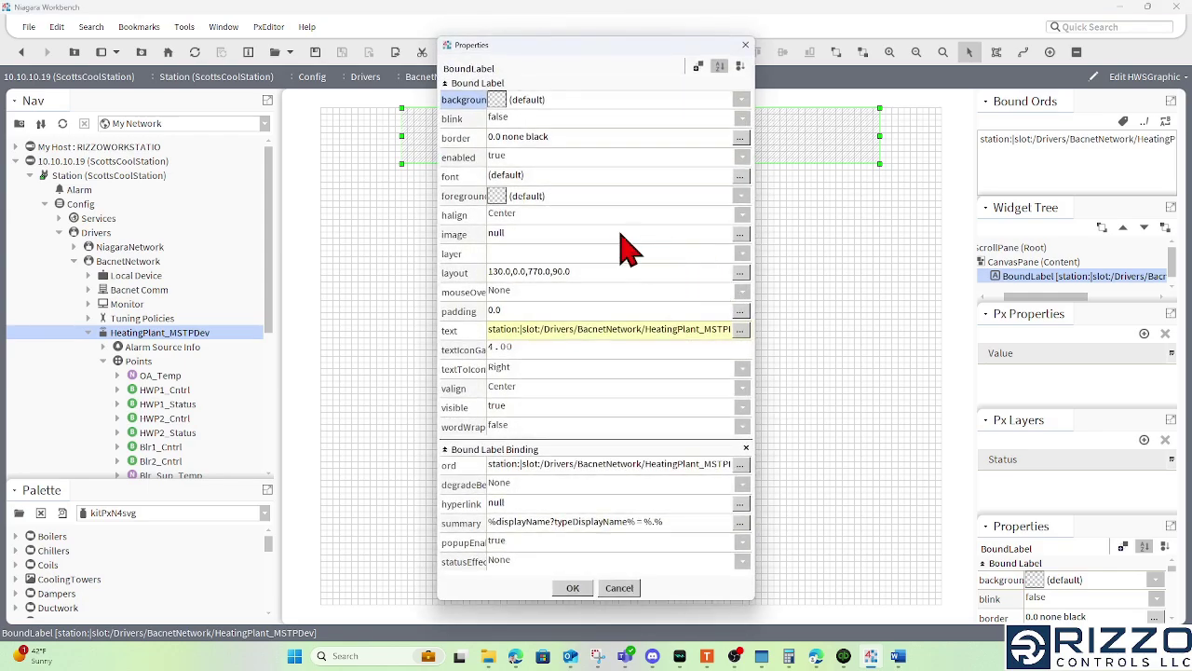
{"action": "left_click", "coordinate": [518, 179]}
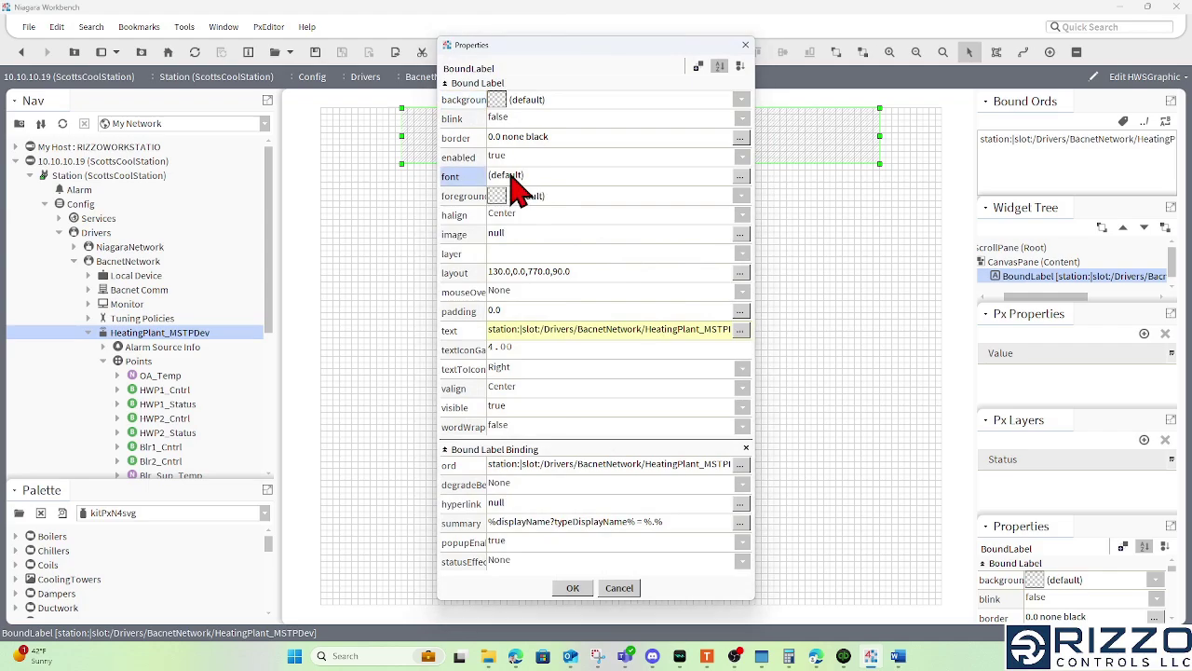
{"action": "left_click", "coordinate": [592, 326]}
{"action": "left_click", "coordinate": [666, 308]}
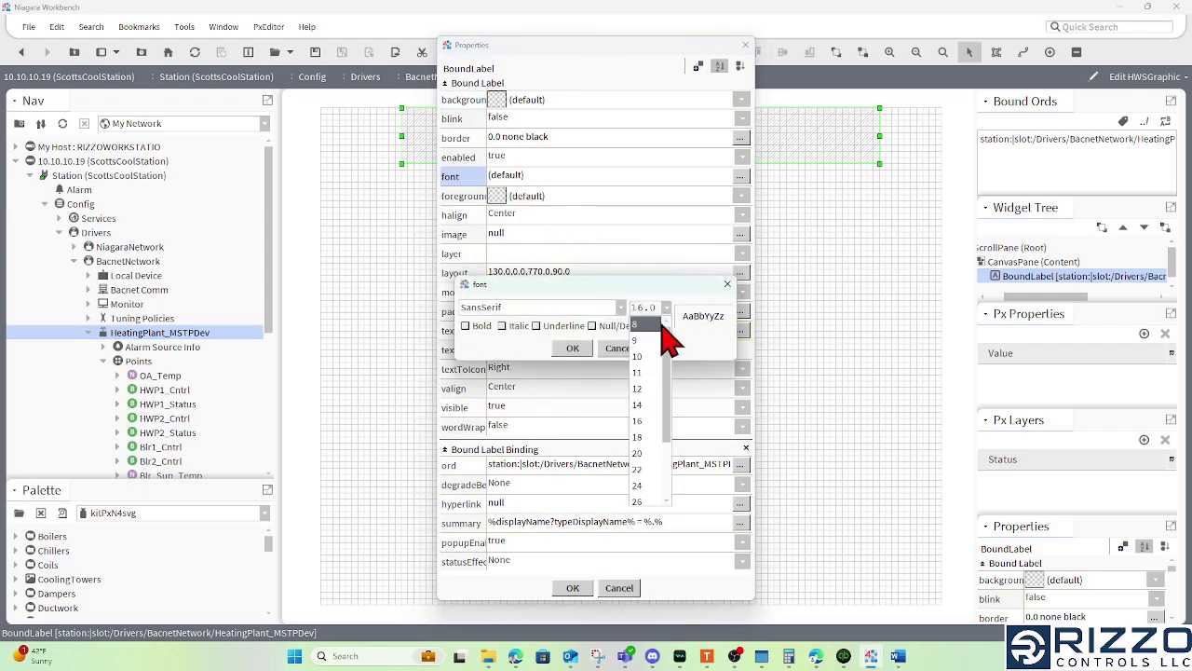
{"action": "left_click", "coordinate": [646, 469]}
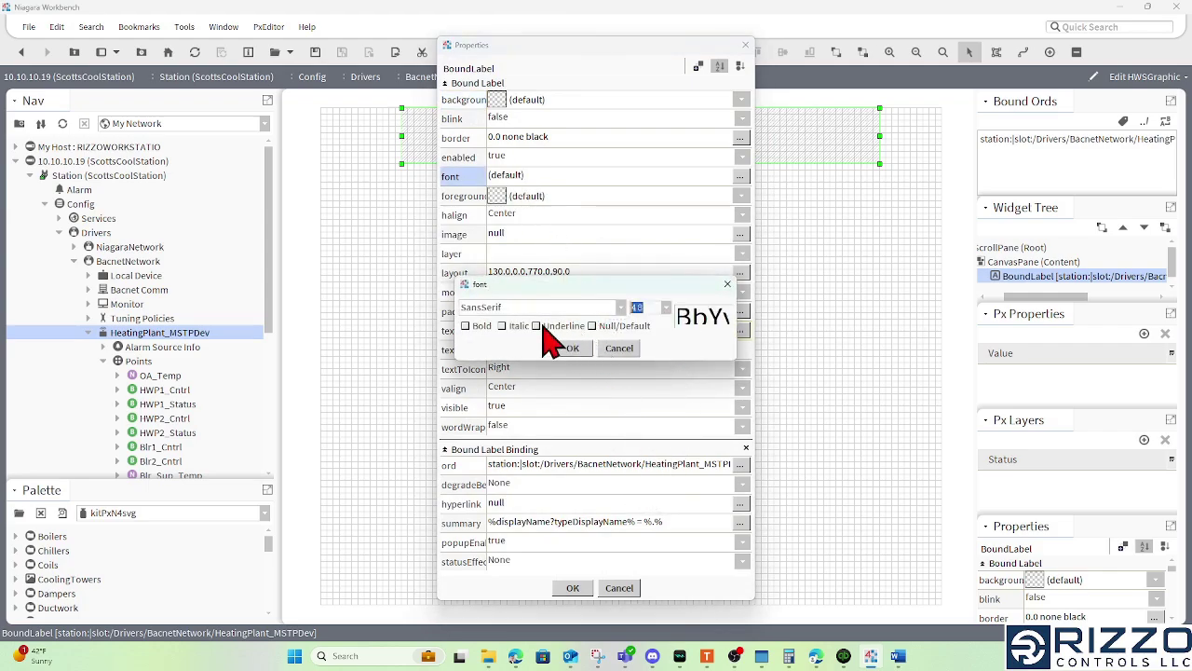
{"action": "left_click", "coordinate": [480, 326]}
{"action": "left_click", "coordinate": [510, 309]}
{"action": "scroll", "coordinate": [521, 419], "scroll_direction": "down", "scroll_amount": 3}
{"action": "left_click", "coordinate": [532, 454]}
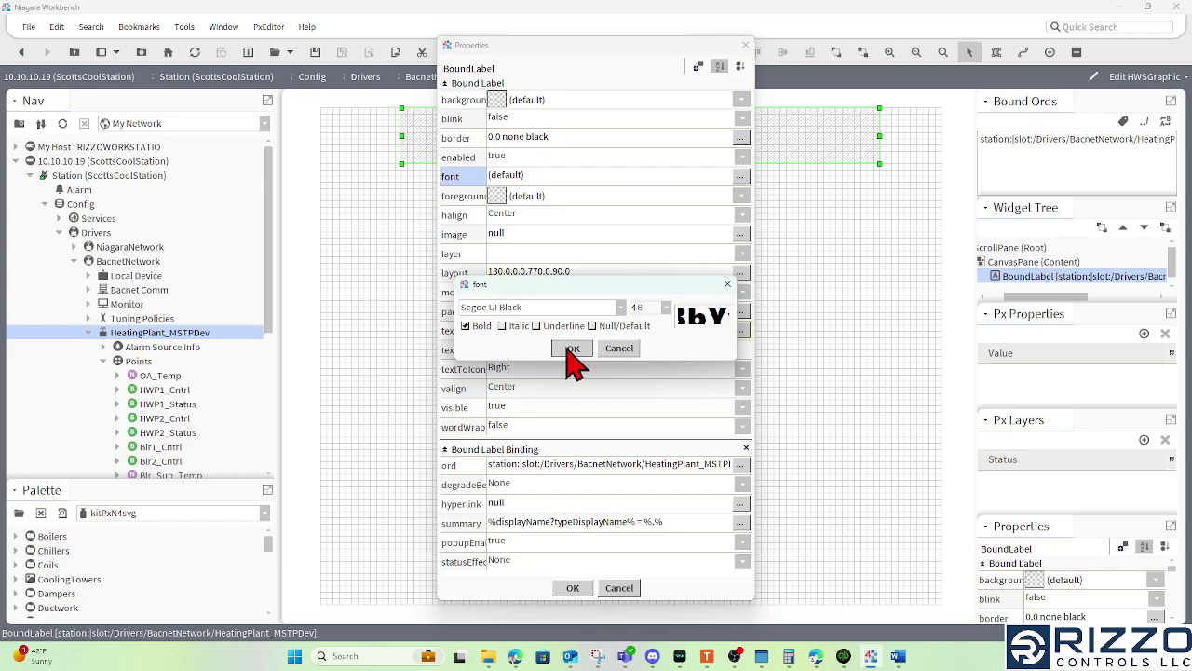
{"action": "left_click", "coordinate": [572, 348]}
{"action": "left_click", "coordinate": [572, 587]}
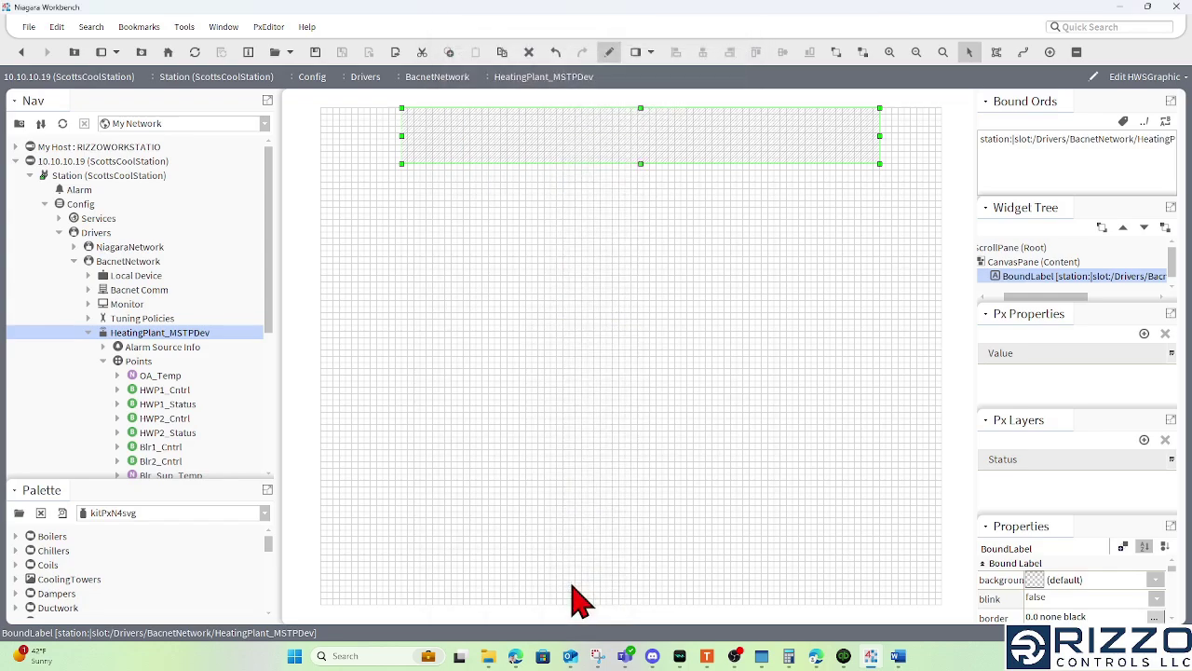
Deselect the label and toggle between edit and view modes, ending in view mode.
{"action": "left_click", "coordinate": [754, 199]}
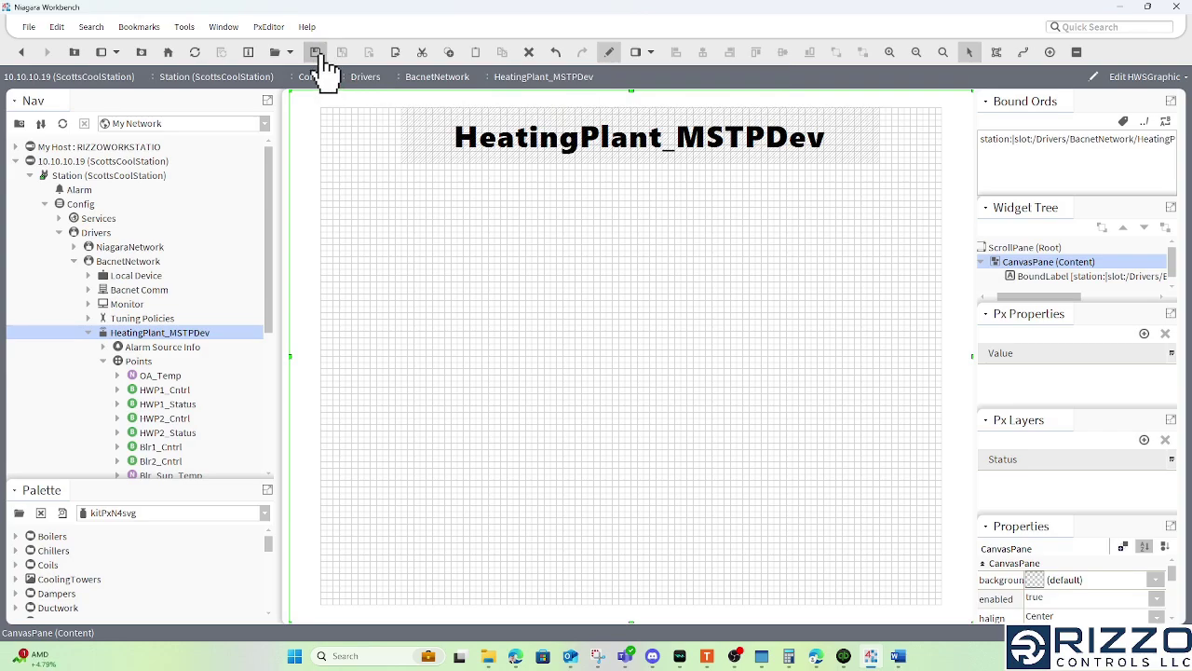
{"action": "left_click", "coordinate": [613, 58]}
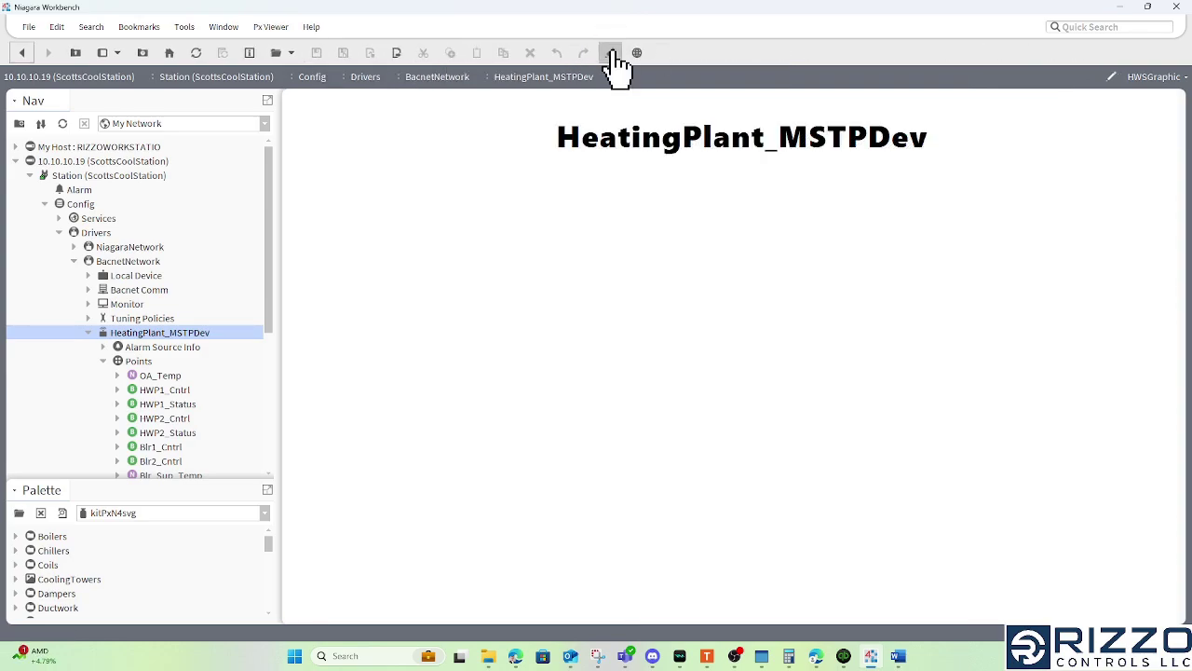
{"action": "left_click", "coordinate": [613, 57]}
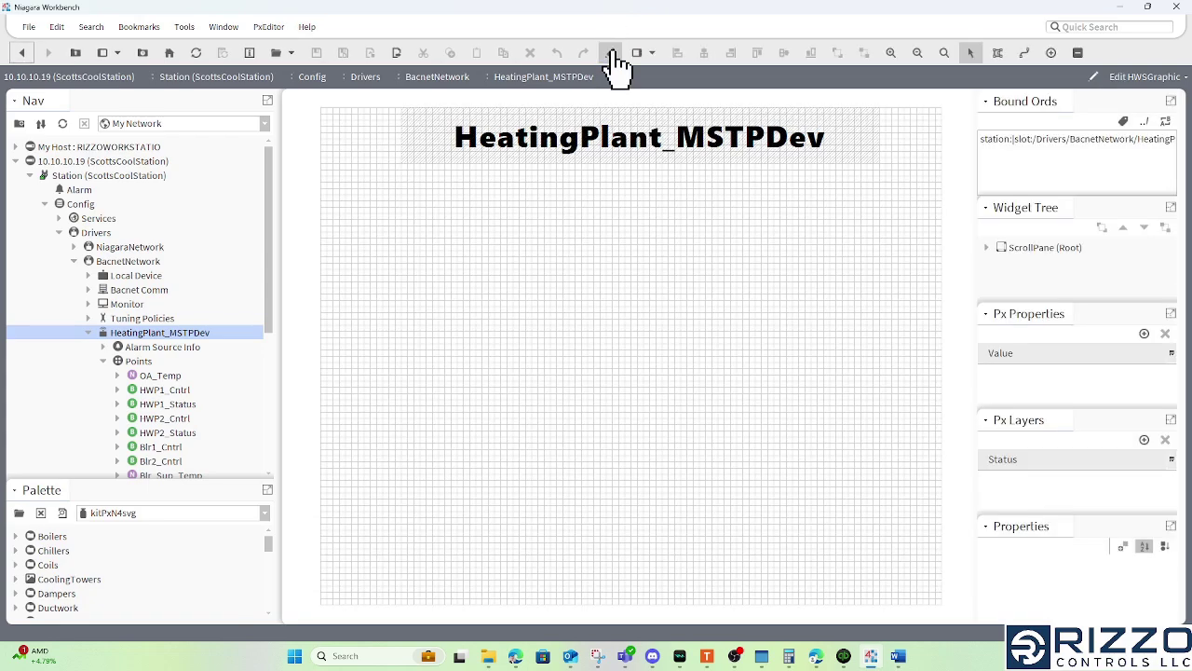
{"action": "left_click", "coordinate": [613, 58]}
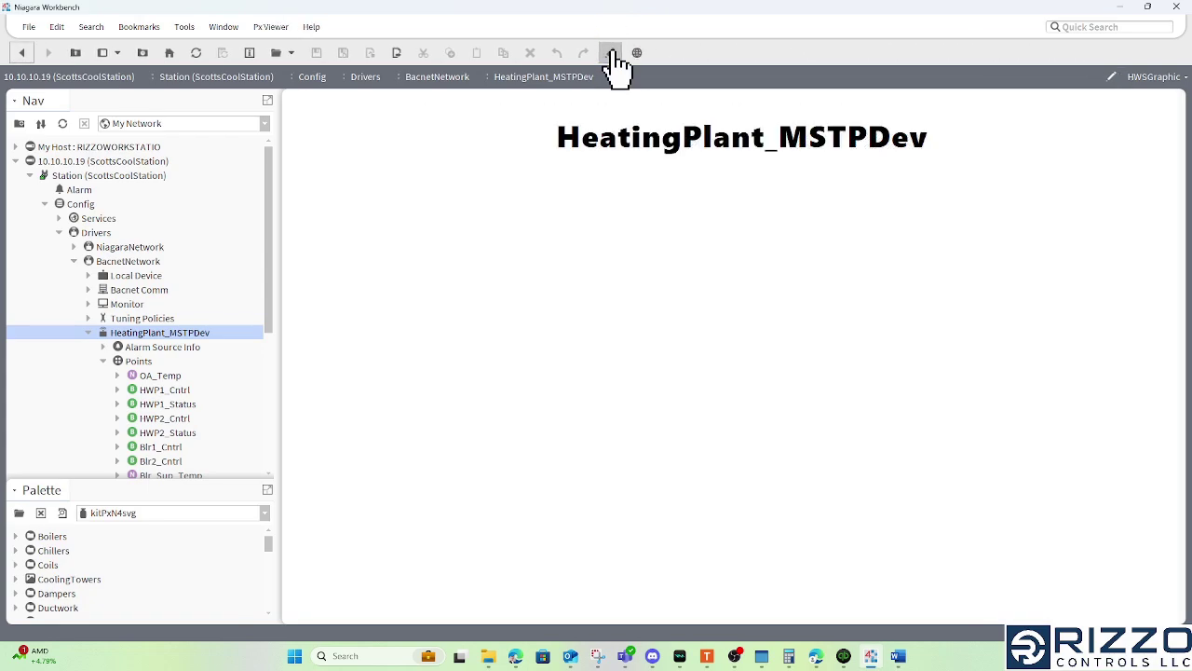
Confirm the controller's new display name HeatingSystem and refresh the view.
{"action": "right_click", "coordinate": [193, 337]}
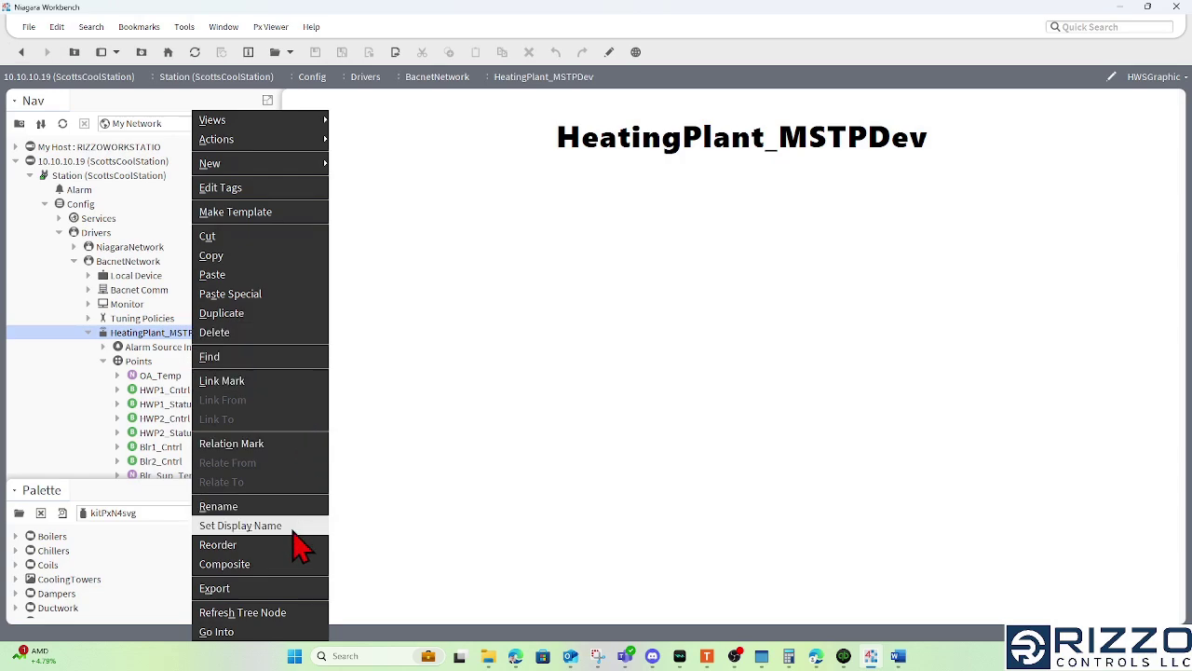
{"action": "key", "text": "Escape"}
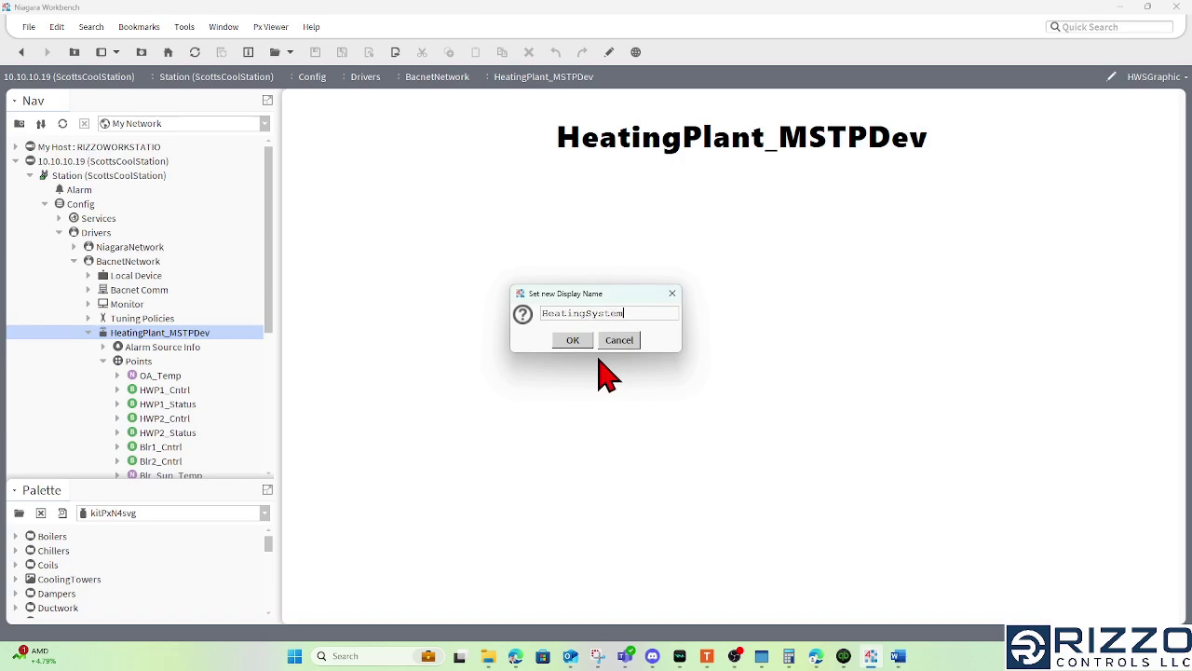
{"action": "left_click", "coordinate": [606, 342]}
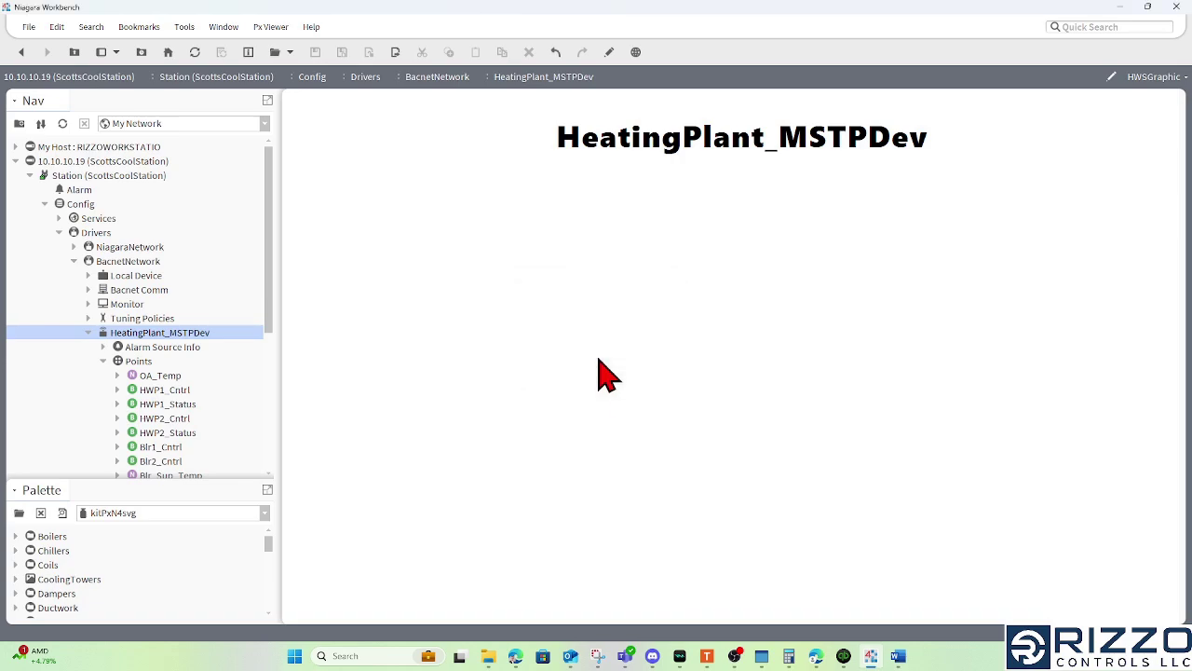
{"action": "left_click", "coordinate": [195, 52]}
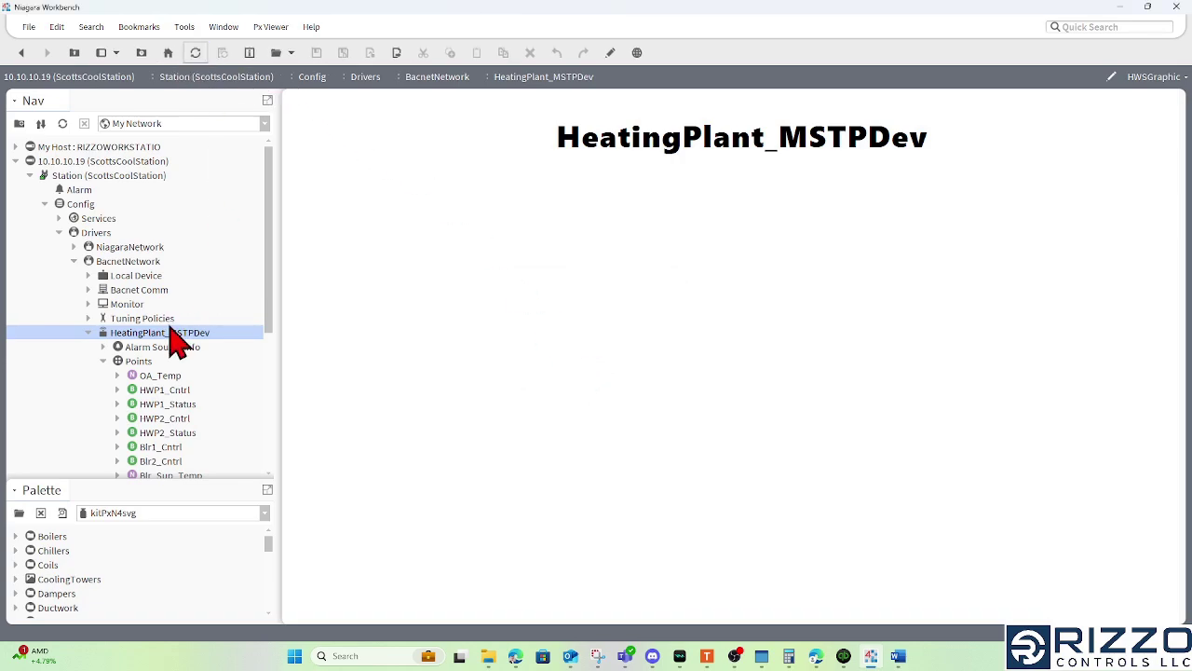
Refresh the BacnetNetwork tree node and reload HWSGraphic so its title reads HeatingSystem, then minimize Word.
{"action": "right_click", "coordinate": [122, 262]}
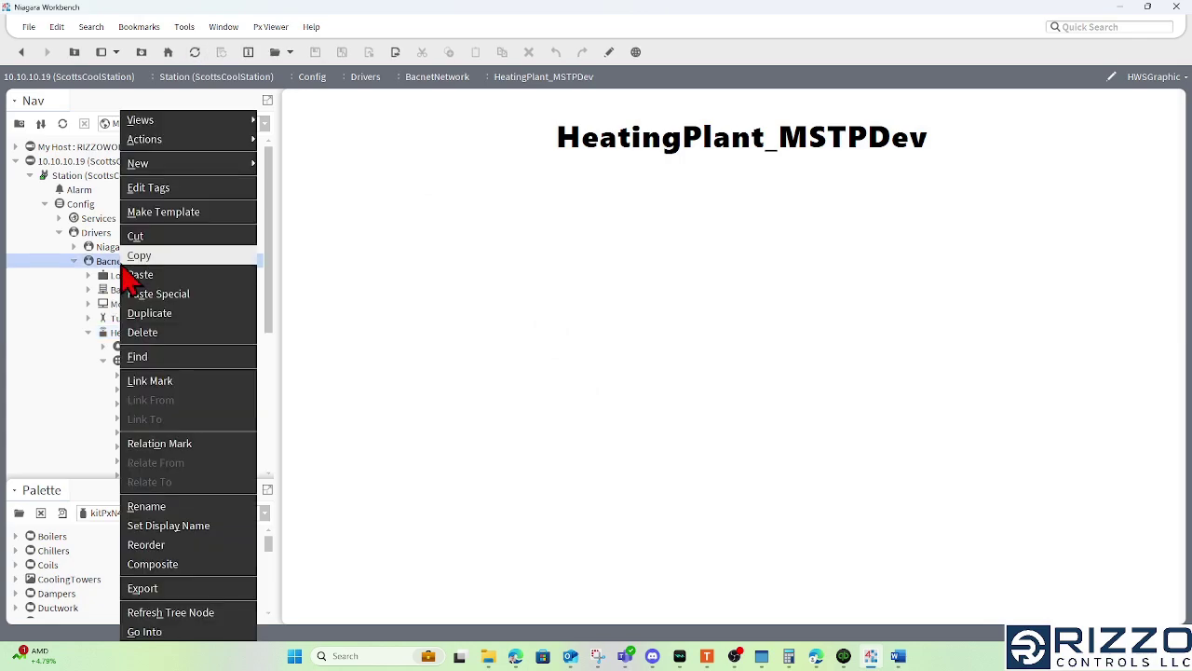
{"action": "left_click", "coordinate": [178, 613]}
{"action": "left_click", "coordinate": [157, 333]}
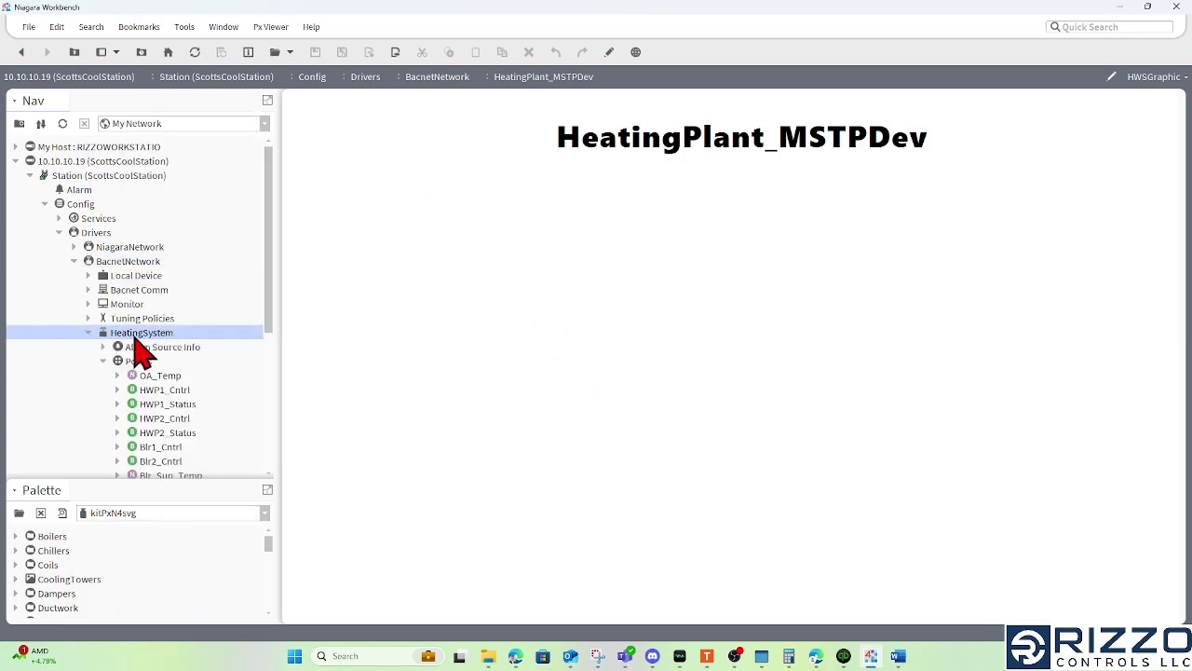
{"action": "left_click", "coordinate": [195, 54]}
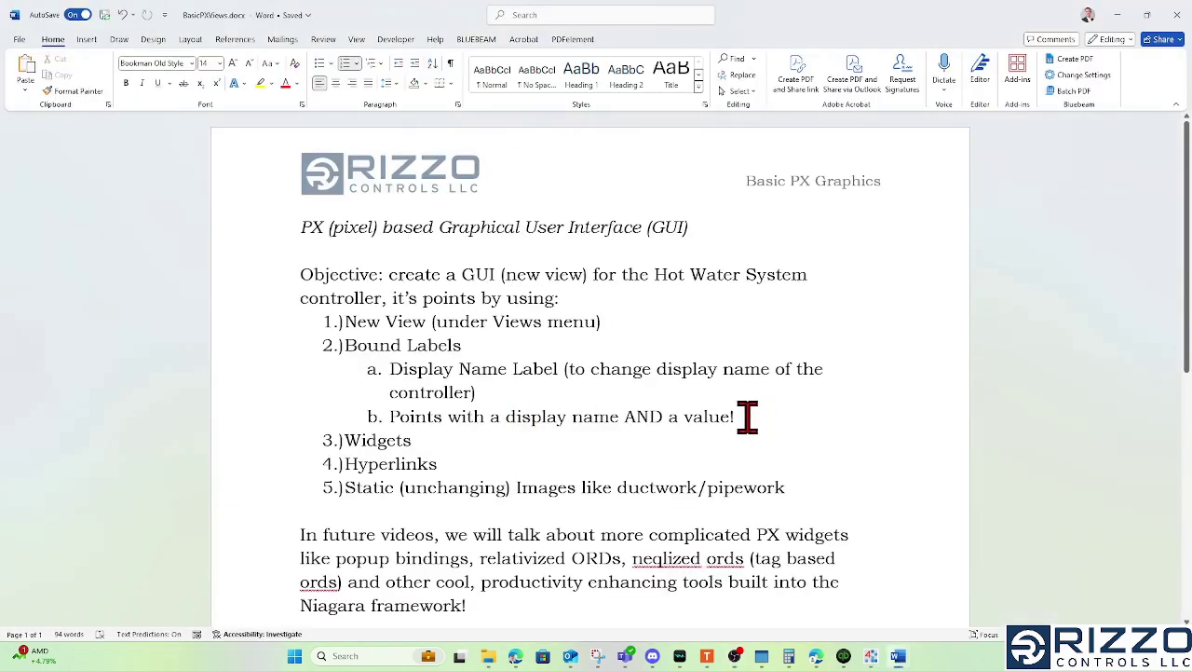
{"action": "left_click_drag", "start_coordinate": [748, 417], "coordinate": [381, 419]}
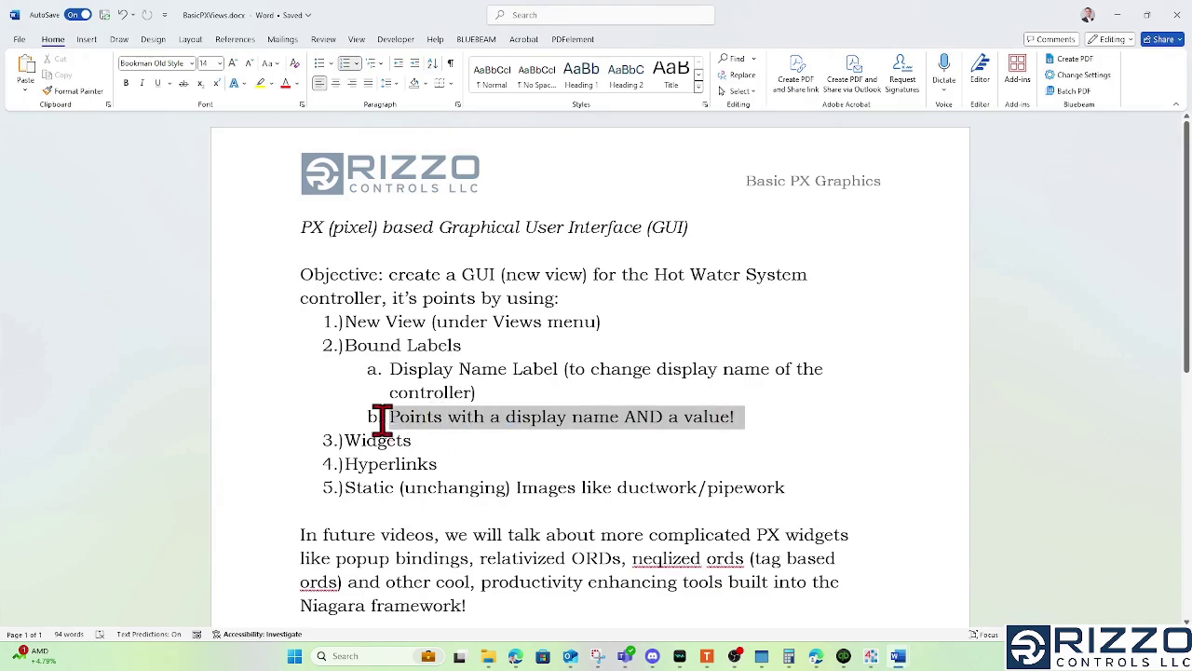
{"action": "left_click", "coordinate": [1118, 15]}
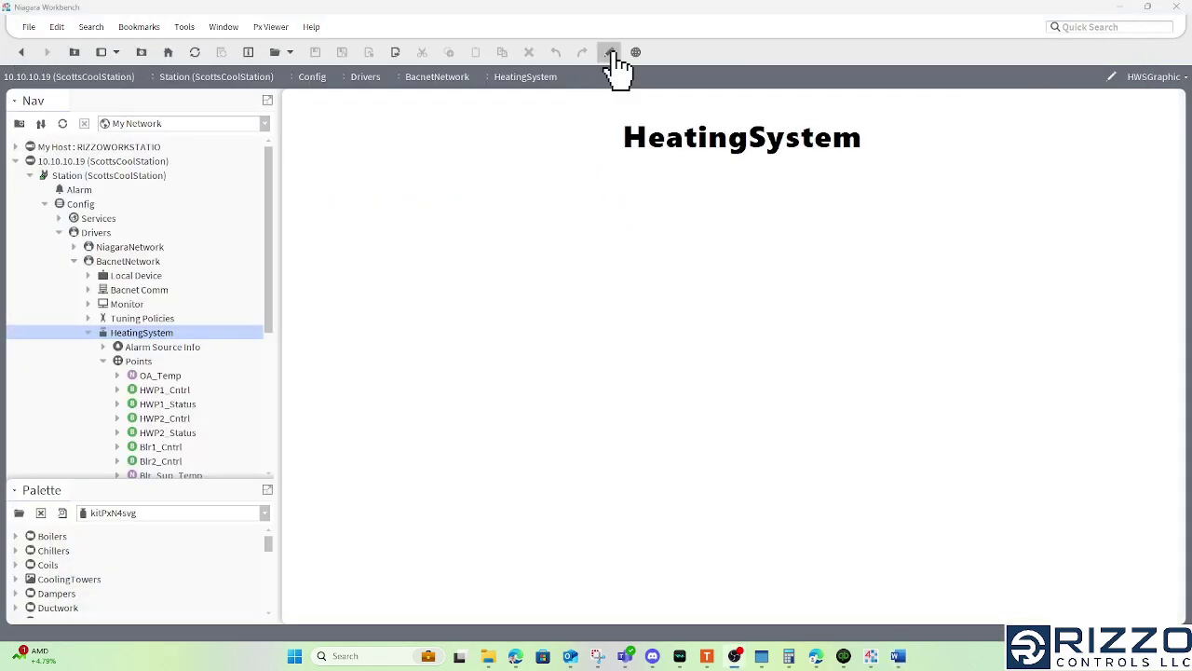
In edit mode, select the nine points OA_Temp through Blr_Ret_Temp and drop them onto the canvas.
{"action": "left_click", "coordinate": [611, 53]}
{"action": "scroll", "coordinate": [239, 383], "scroll_direction": "down", "scroll_amount": 3}
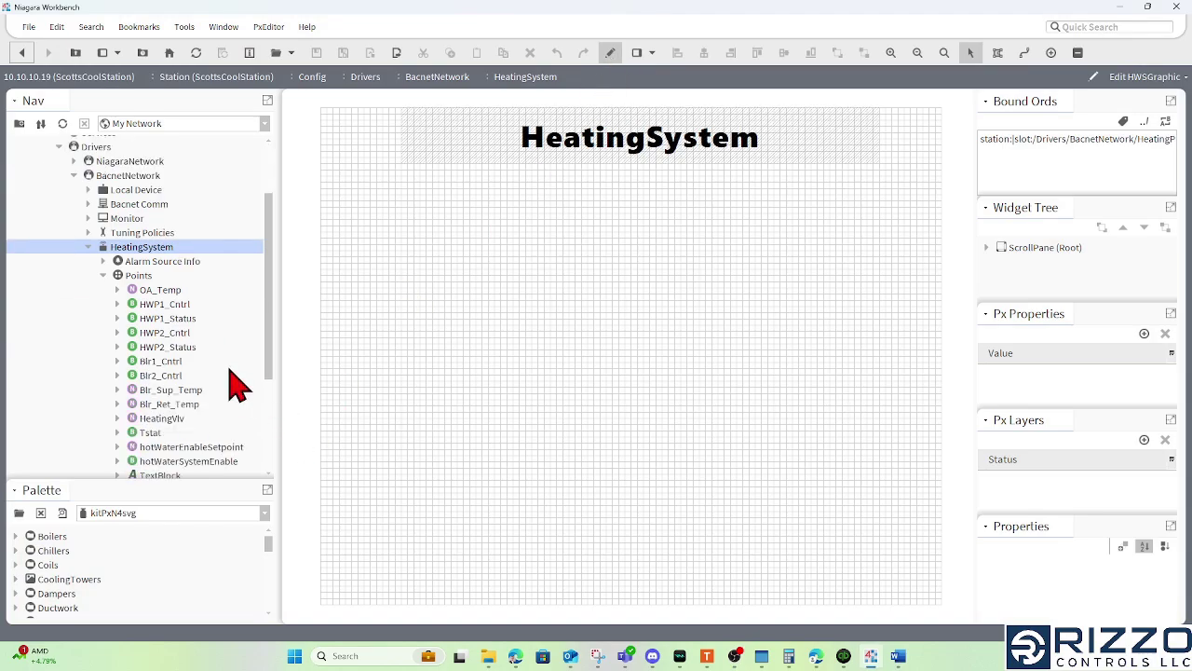
{"action": "left_click", "coordinate": [160, 290]}
{"action": "scroll", "coordinate": [177, 307], "scroll_direction": "down", "scroll_amount": 2}
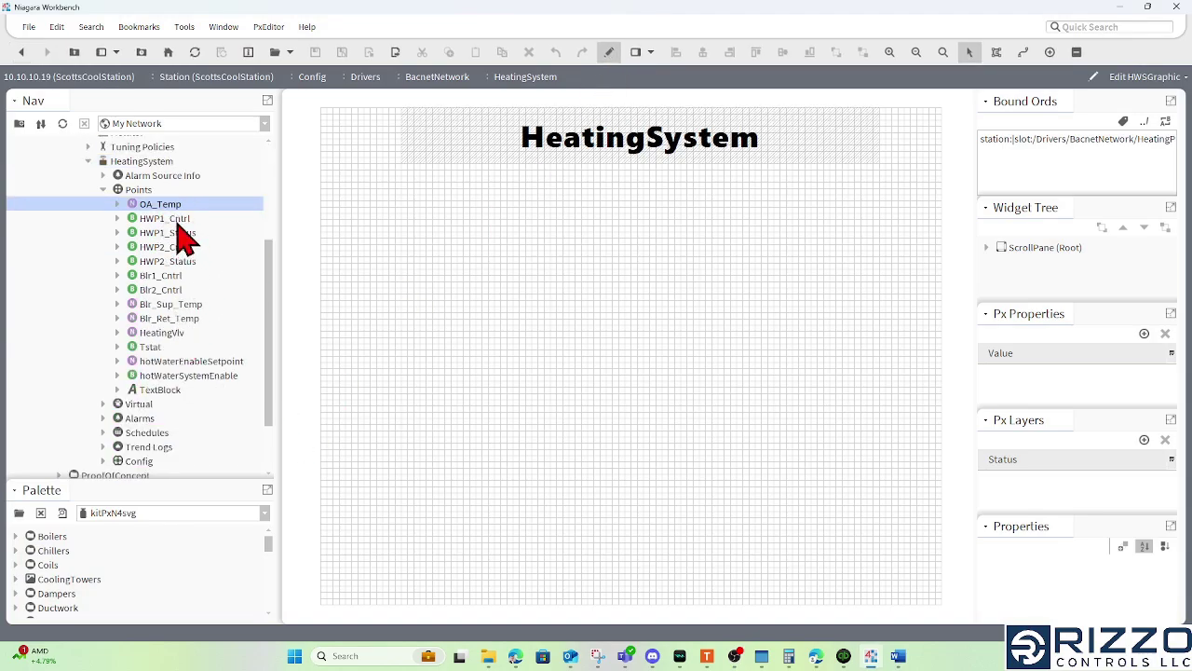
{"action": "left_click", "coordinate": [191, 219], "text": "ctrl"}
{"action": "left_click", "coordinate": [175, 233], "text": "ctrl"}
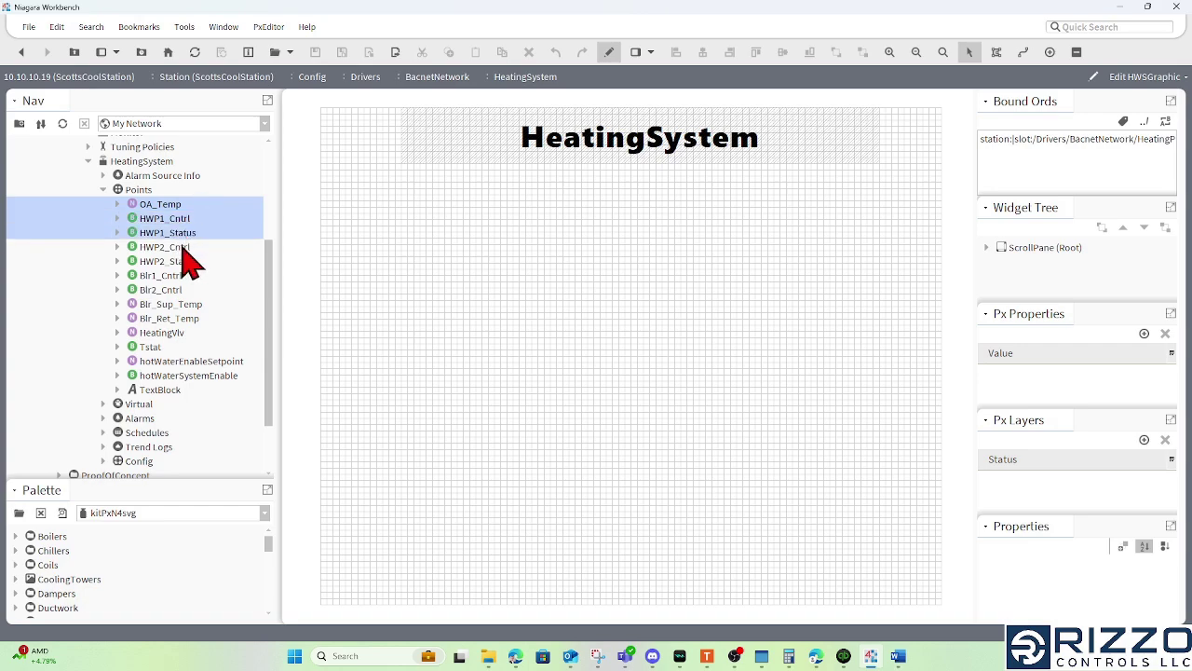
{"action": "left_click", "coordinate": [177, 247], "text": "ctrl"}
{"action": "left_click", "coordinate": [189, 262], "text": "ctrl"}
{"action": "left_click", "coordinate": [172, 276], "text": "ctrl"}
{"action": "left_click", "coordinate": [177, 291], "text": "ctrl"}
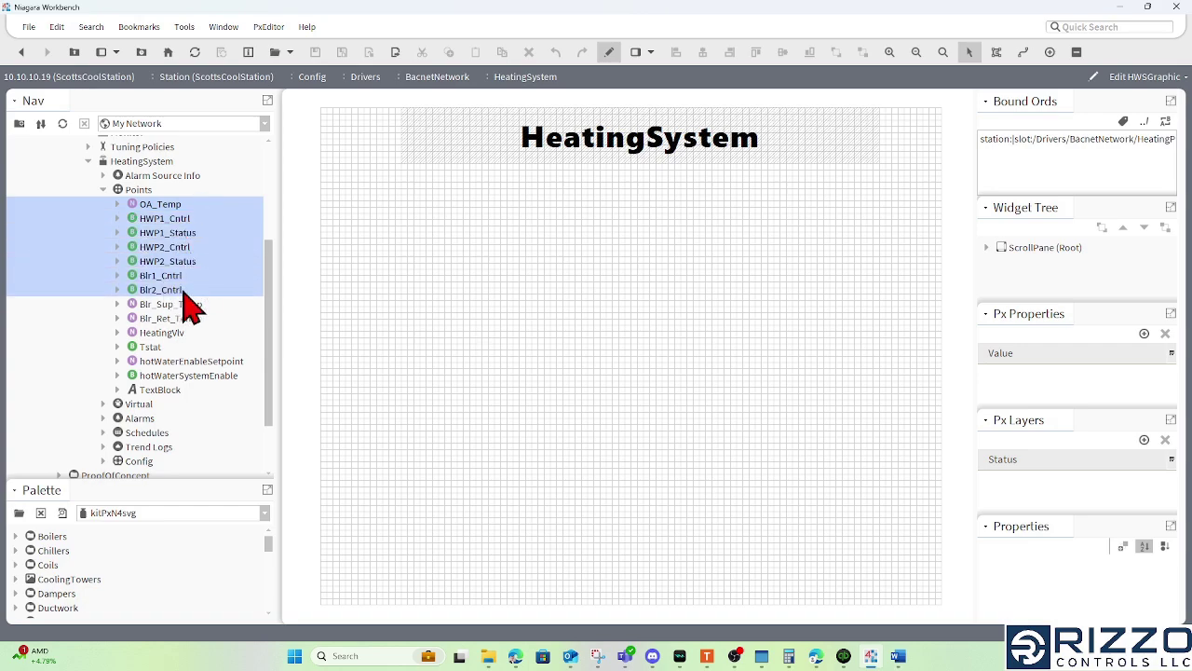
{"action": "left_click", "coordinate": [191, 304], "text": "ctrl"}
{"action": "left_click", "coordinate": [194, 319], "text": "ctrl"}
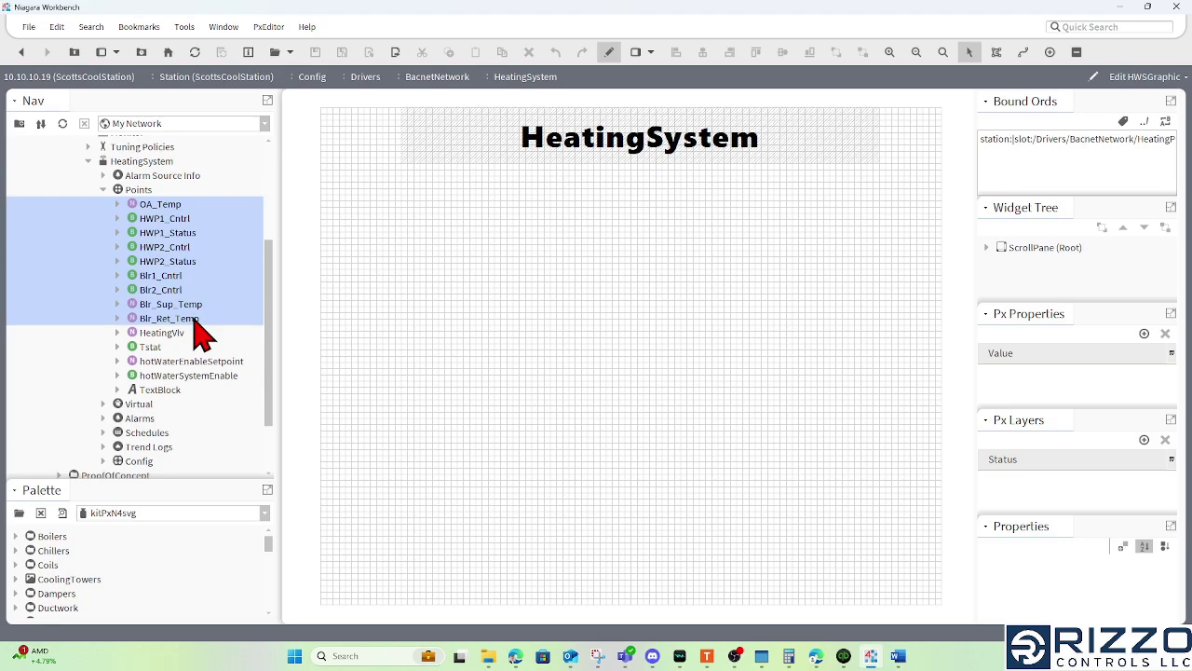
{"action": "left_click_drag", "start_coordinate": [170, 204], "coordinate": [737, 194]}
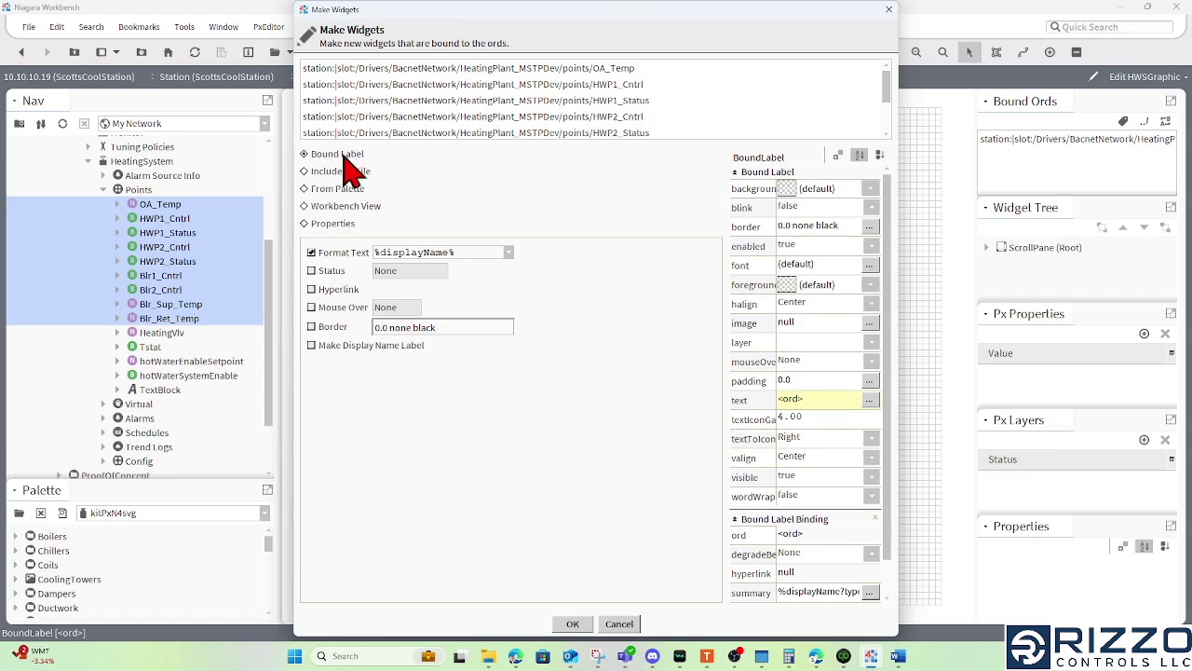
Set the widgets' Format Text to %out.value% and enable Make Display Name Label.
{"action": "left_click_drag", "start_coordinate": [463, 254], "coordinate": [347, 264]}
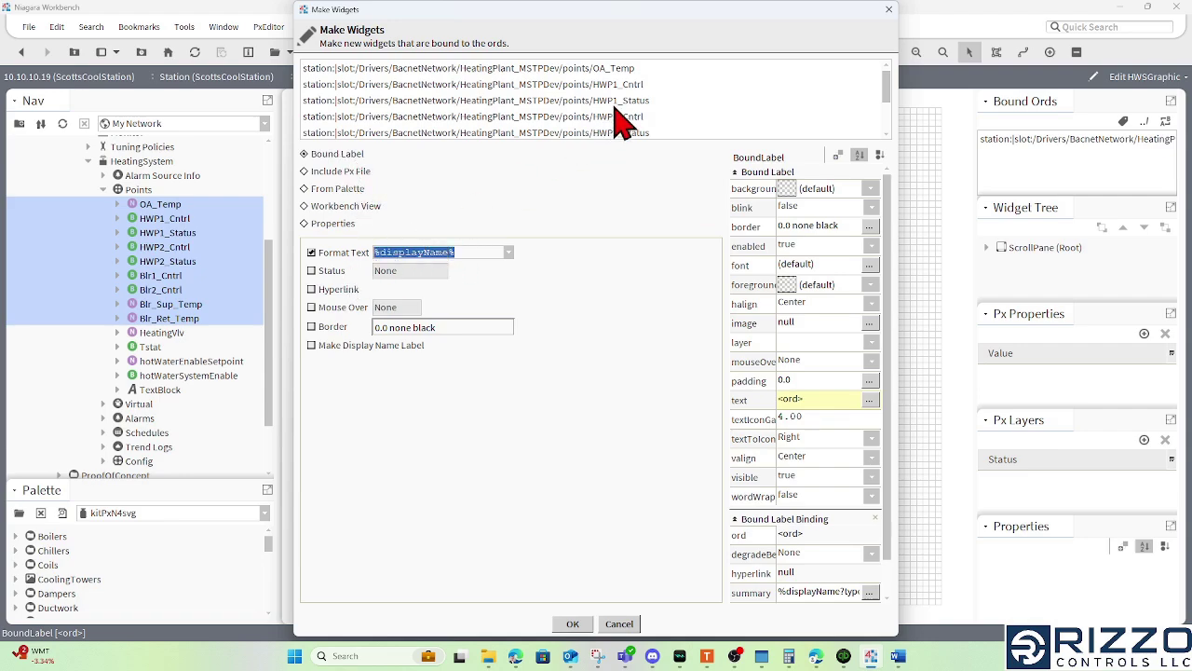
{"action": "type", "text": "%out.value%"}
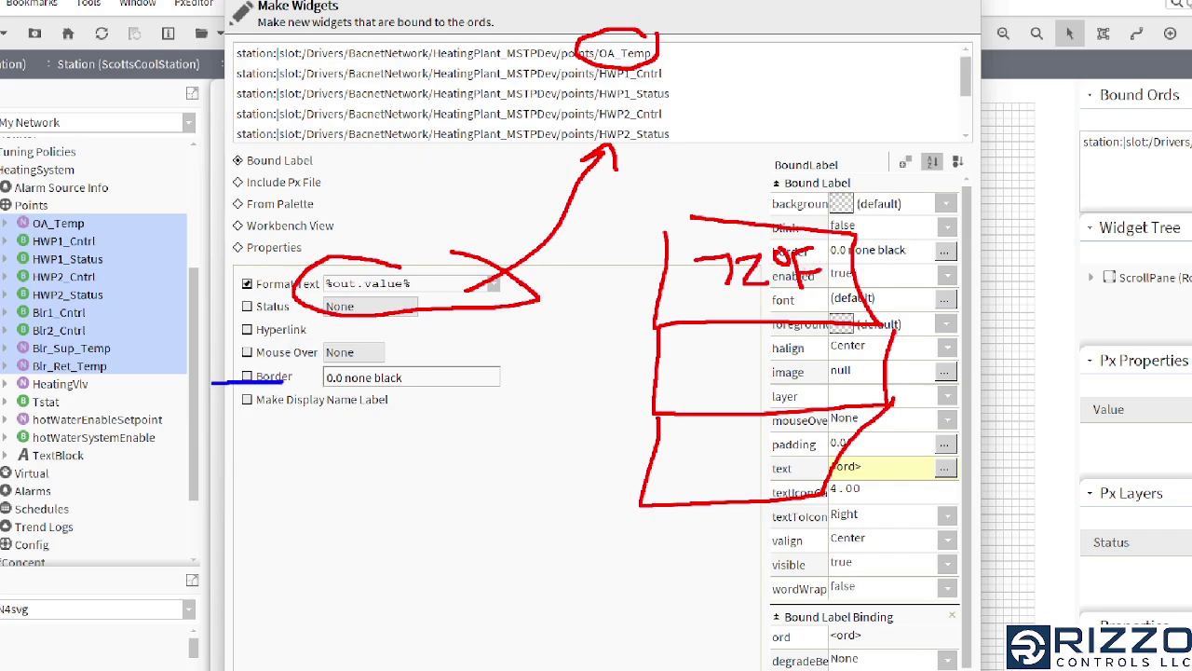
{"action": "mouse_move", "coordinate": [282, 381]}
{"action": "left_mouse_down"}
{"action": "mouse_move", "coordinate": [342, 427]}
{"action": "mouse_move", "coordinate": [335, 366]}
{"action": "left_mouse_up"}
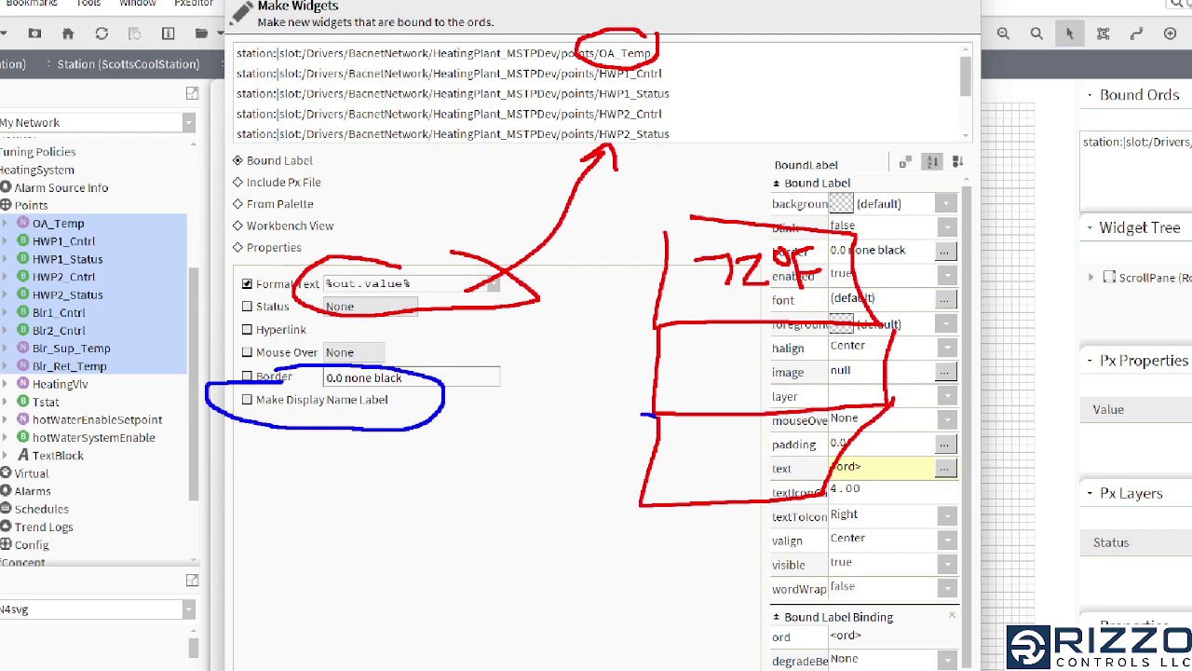
{"action": "mouse_move", "coordinate": [633, 414]}
{"action": "left_mouse_down"}
{"action": "mouse_move", "coordinate": [352, 547]}
{"action": "mouse_move", "coordinate": [652, 514]}
{"action": "left_mouse_up"}
{"action": "mouse_move", "coordinate": [648, 327]}
{"action": "left_mouse_down"}
{"action": "mouse_move", "coordinate": [401, 373]}
{"action": "mouse_move", "coordinate": [601, 417]}
{"action": "left_mouse_up"}
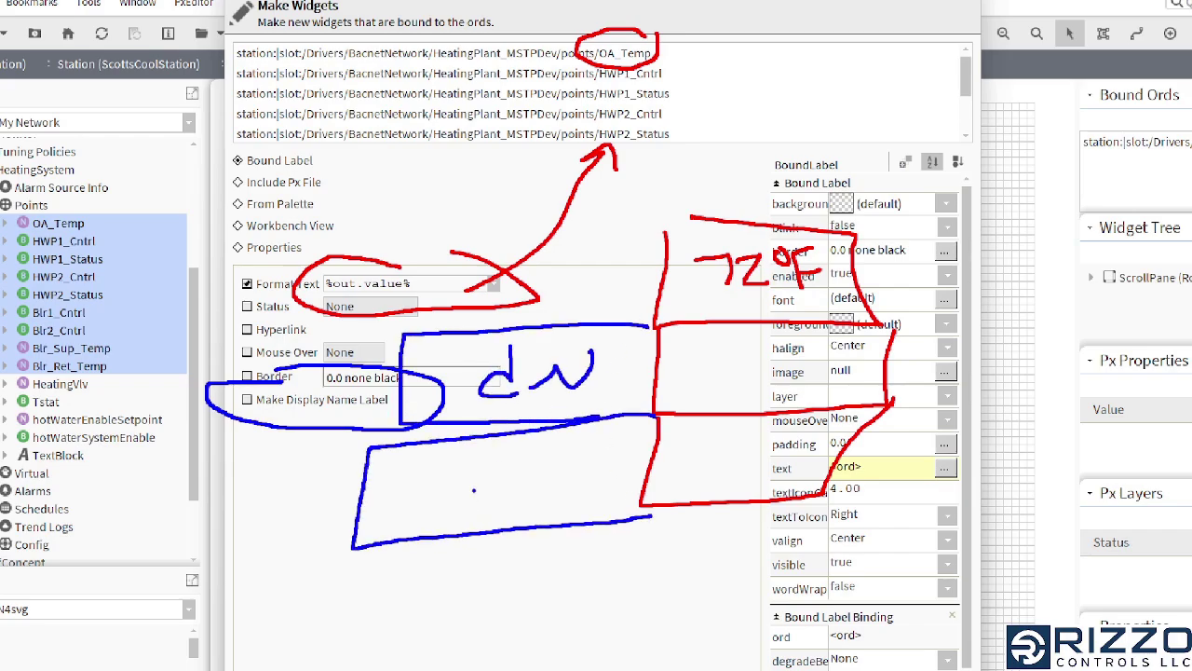
{"action": "left_click_drag", "start_coordinate": [515, 510], "coordinate": [587, 464]}
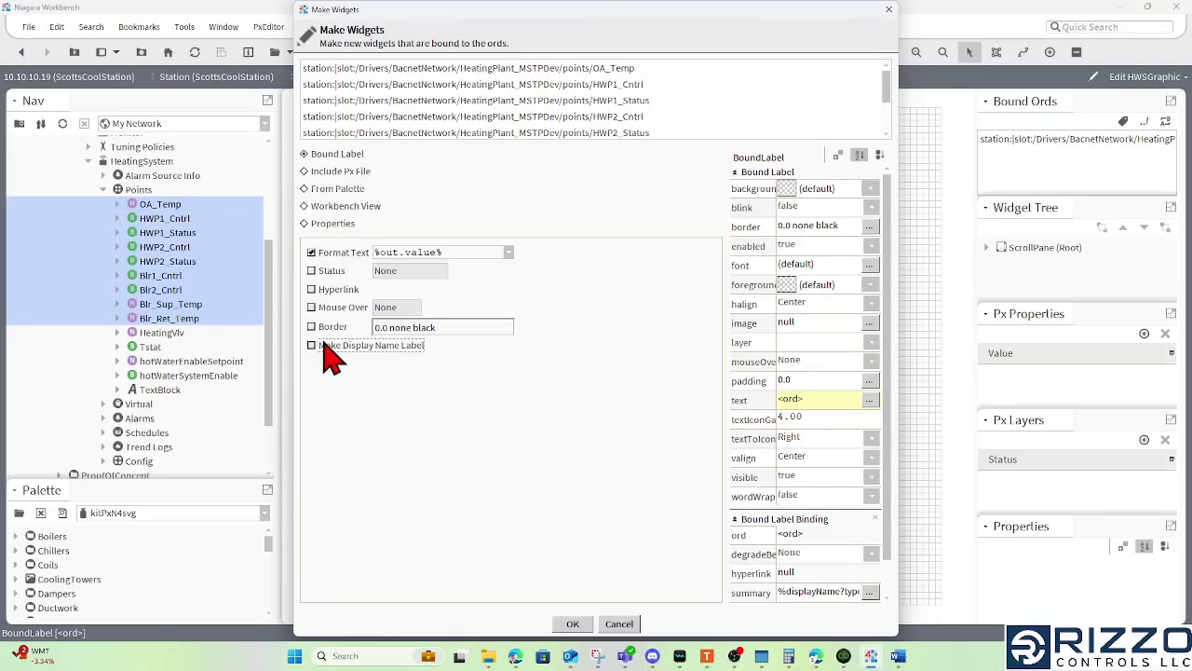
{"action": "left_click", "coordinate": [263, 408]}
Create the nine point labels and position the block at the graphic's upper right.
{"action": "left_click", "coordinate": [575, 624]}
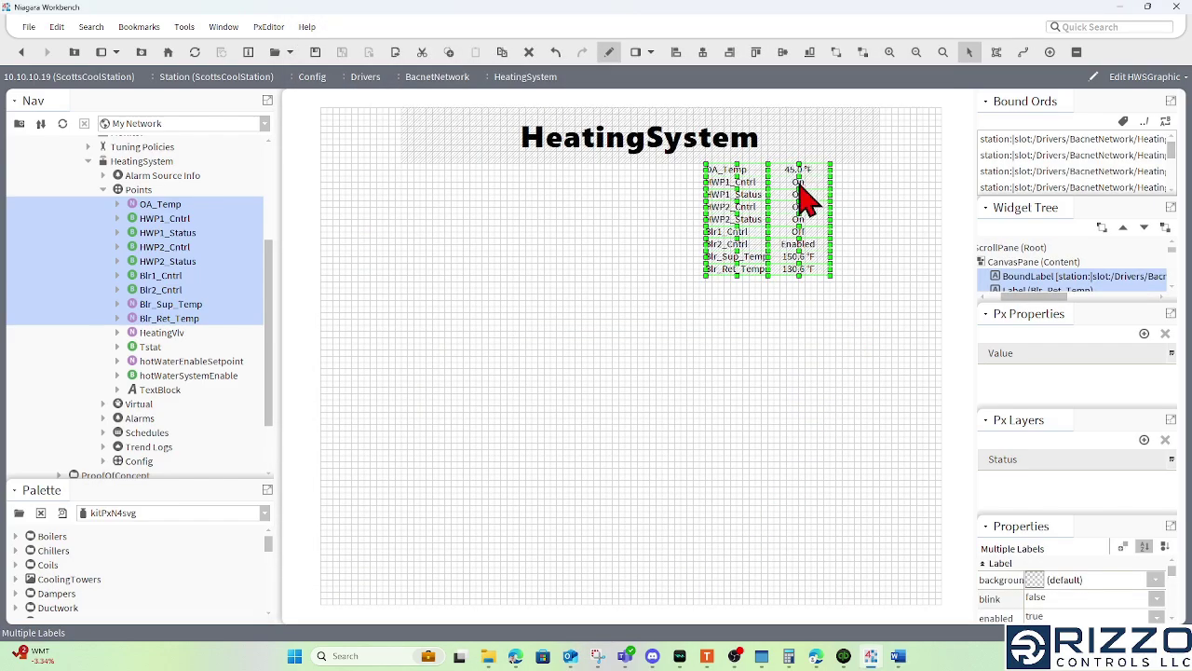
{"action": "left_click_drag", "start_coordinate": [797, 180], "coordinate": [860, 208]}
{"action": "left_click", "coordinate": [825, 321]}
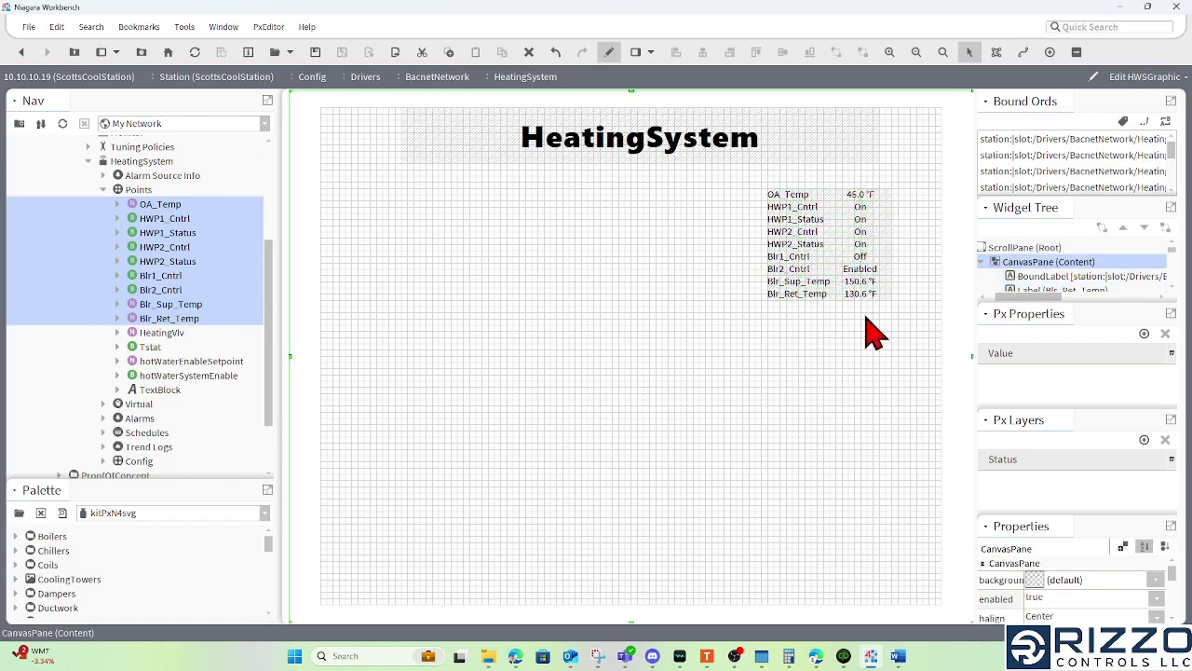
{"action": "left_click_drag", "start_coordinate": [839, 307], "coordinate": [758, 234]}
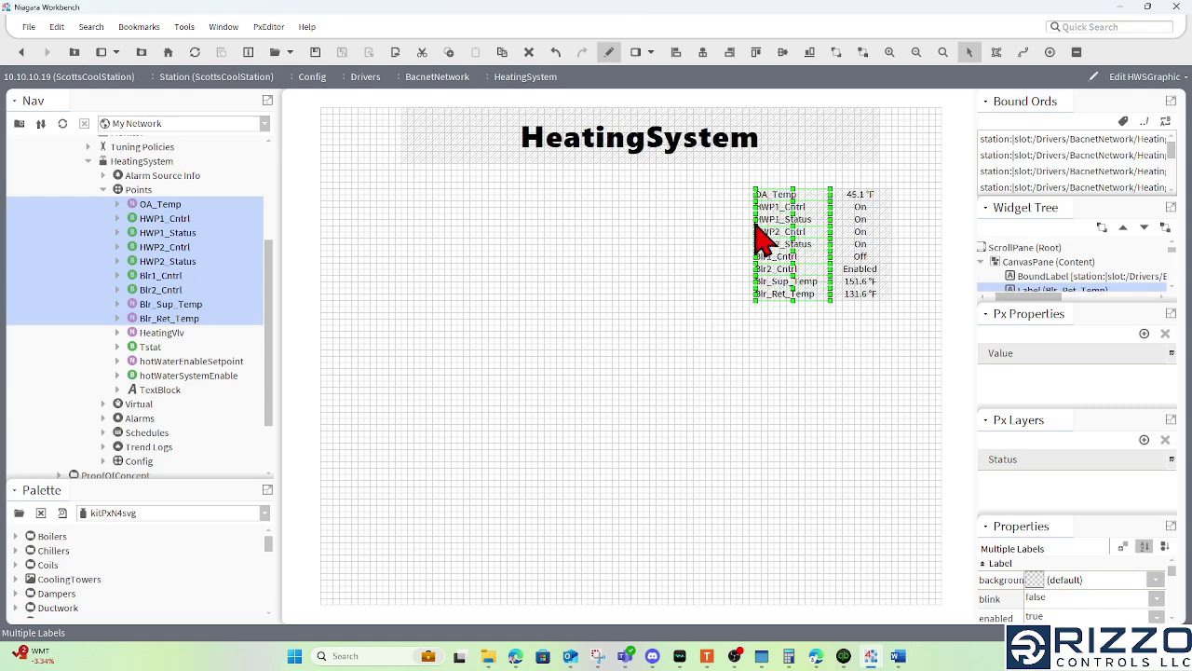
{"action": "left_click", "coordinate": [742, 381]}
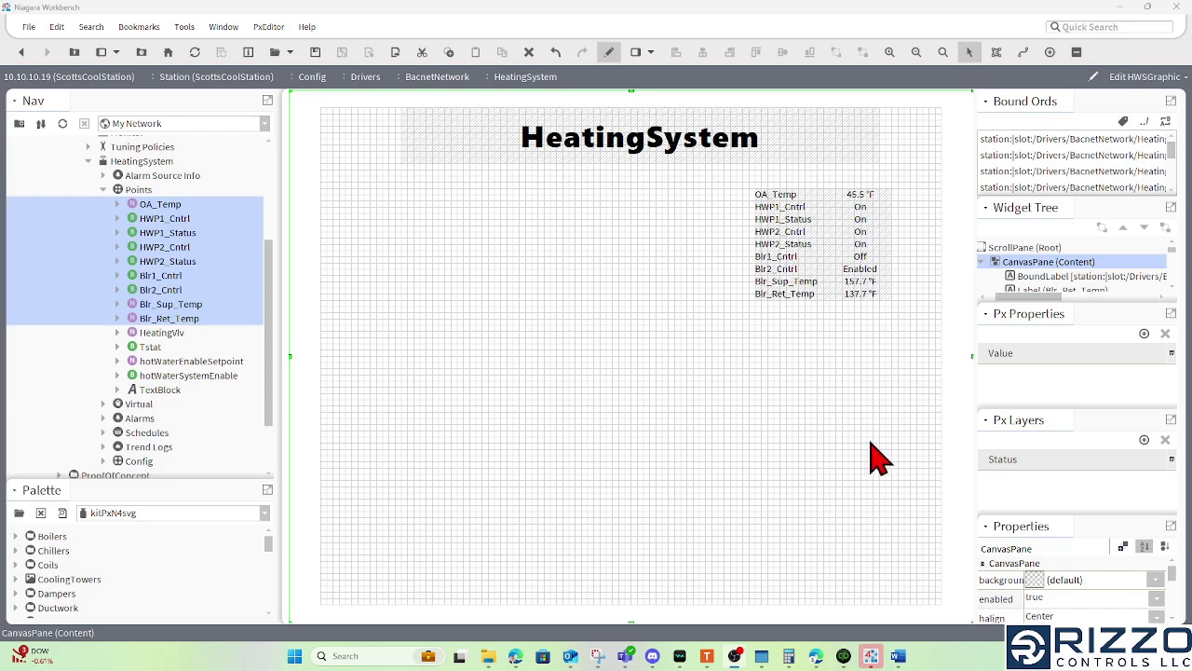
Bring the BasicPXViews outline back in Word and highlight the Widgets item.
{"action": "mouse_move", "coordinate": [896, 657]}
{"action": "left_click", "coordinate": [354, 601]}
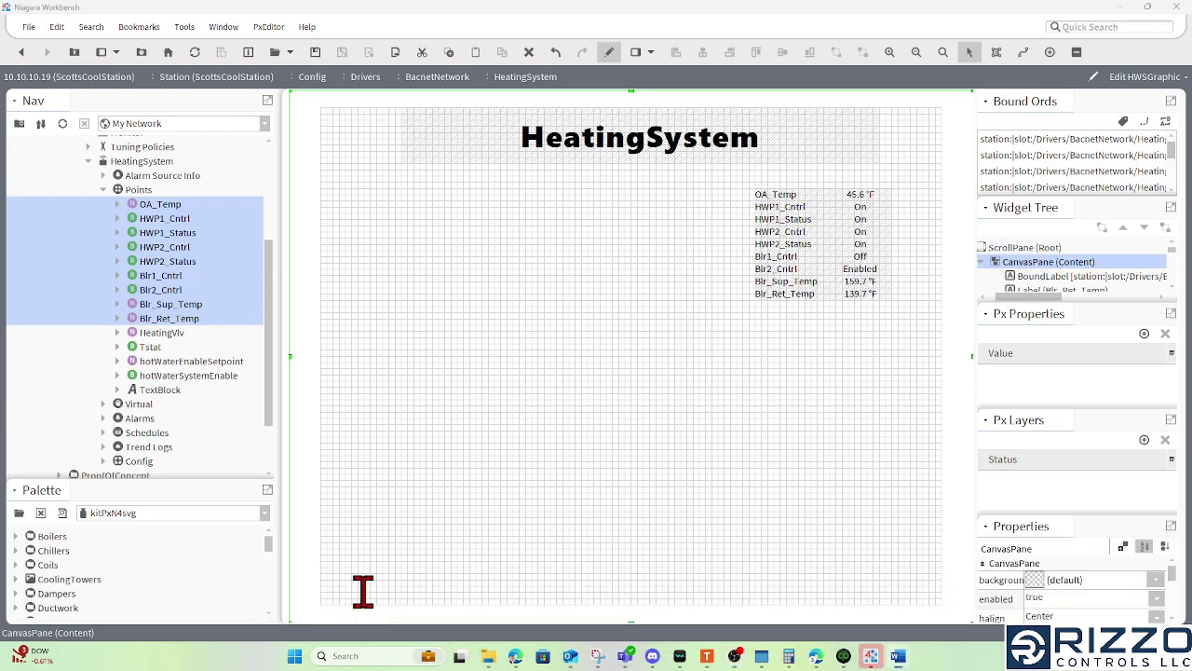
{"action": "left_click_drag", "start_coordinate": [433, 445], "coordinate": [348, 445]}
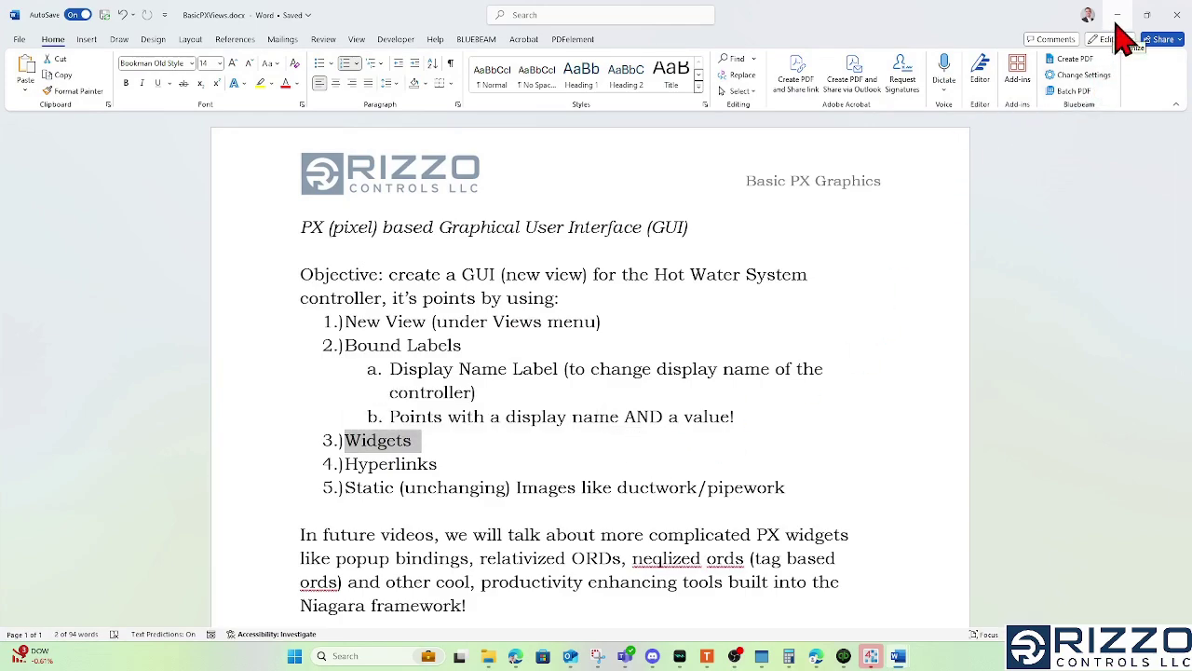
Minimize the Word lesson outline to bring back the HWSGraphic editor.
{"action": "left_click", "coordinate": [1118, 14]}
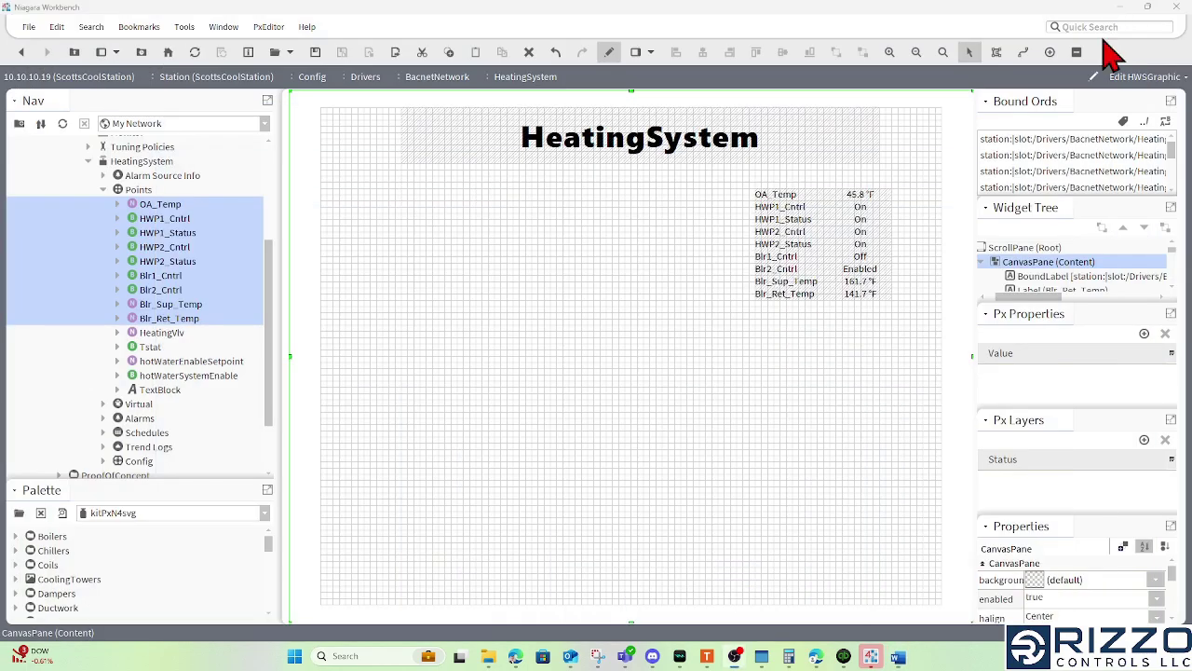
Add a BoilerRightRound palette image bound to Blr1_Cntrl below the point labels.
{"action": "left_click", "coordinate": [567, 384]}
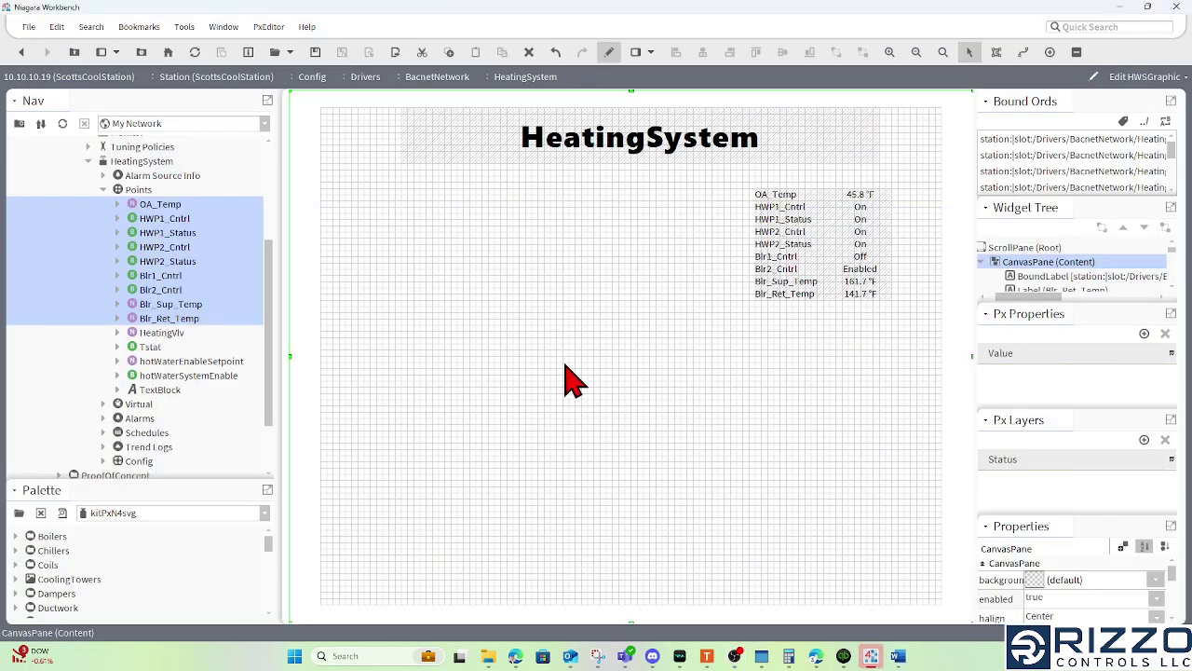
{"action": "left_click", "coordinate": [160, 278]}
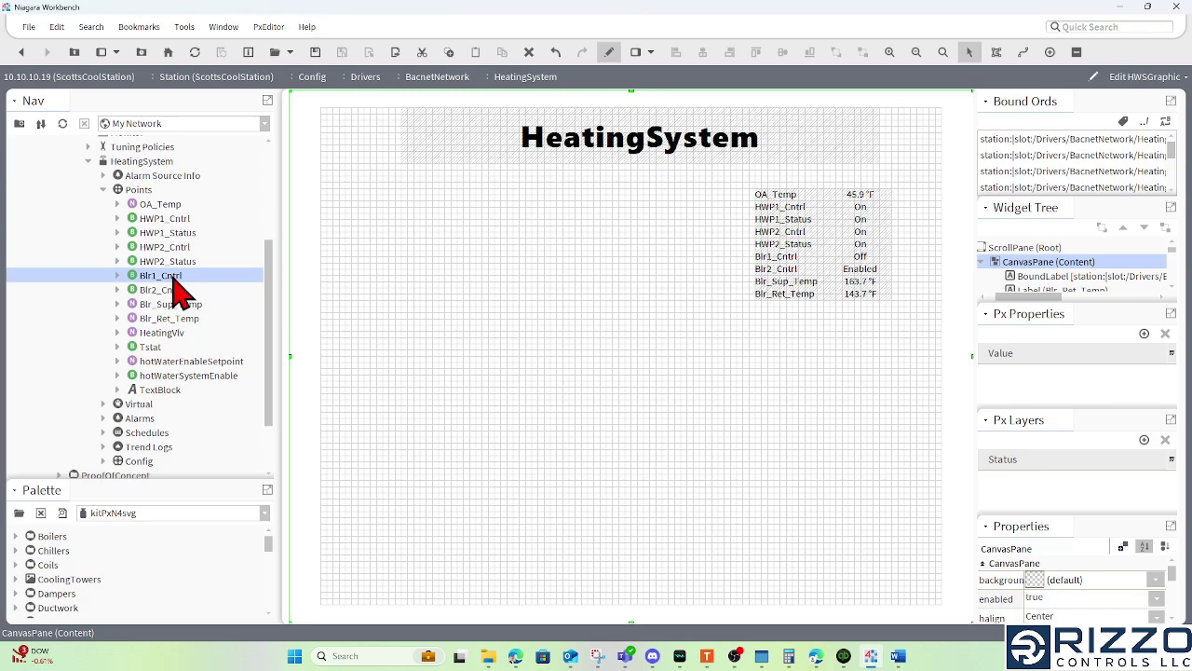
{"action": "left_click_drag", "start_coordinate": [172, 279], "coordinate": [706, 354]}
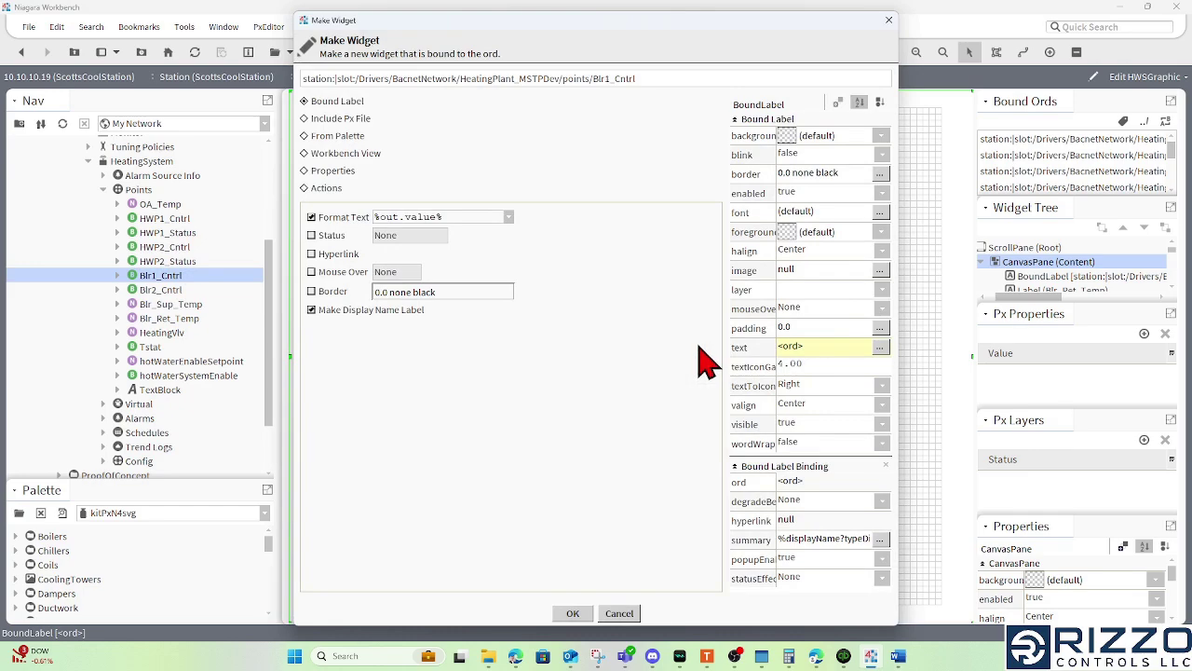
{"action": "left_click", "coordinate": [340, 140]}
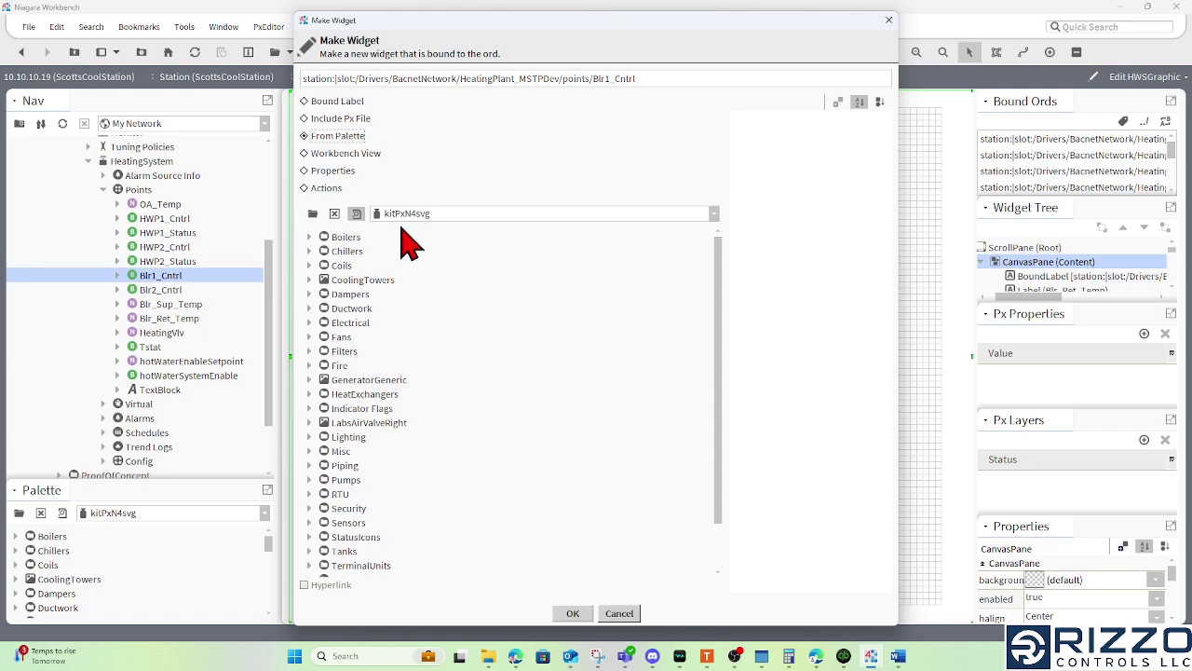
{"action": "left_click", "coordinate": [356, 237]}
{"action": "left_click", "coordinate": [309, 236]}
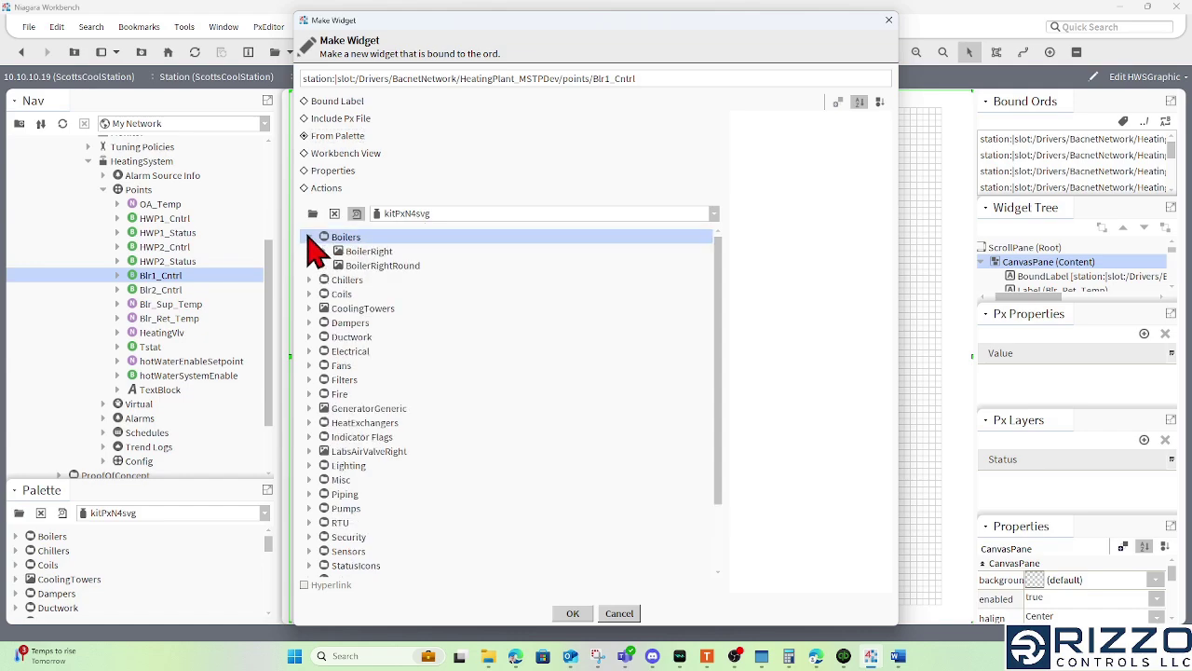
{"action": "left_click", "coordinate": [368, 265]}
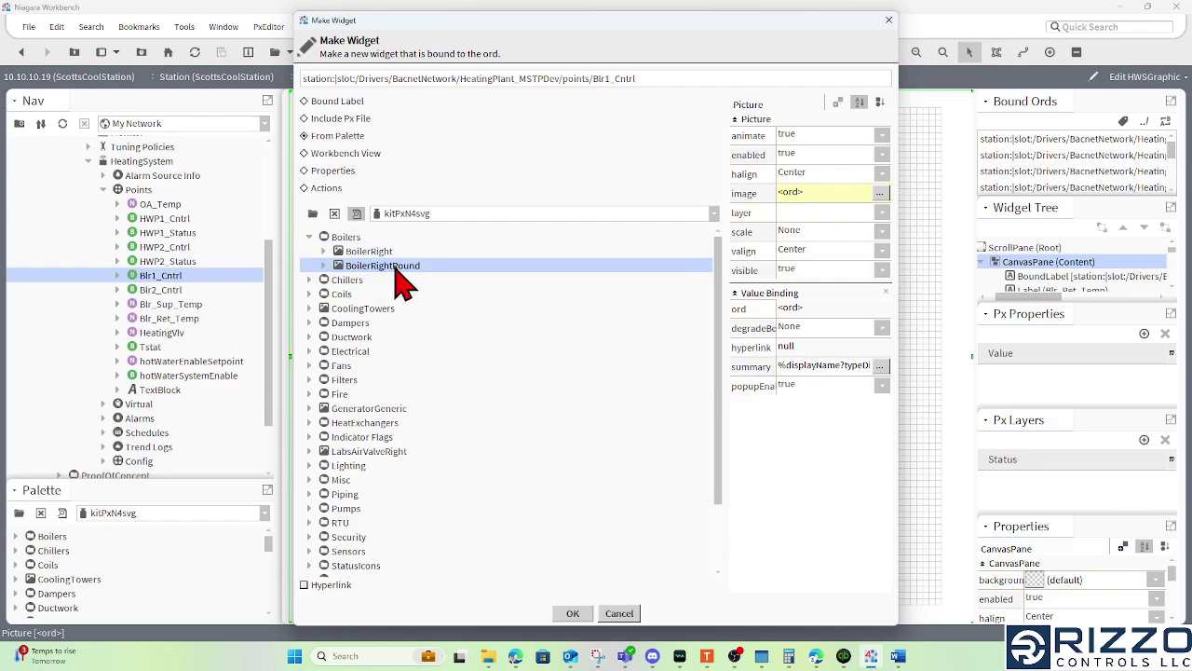
{"action": "left_click", "coordinate": [573, 613]}
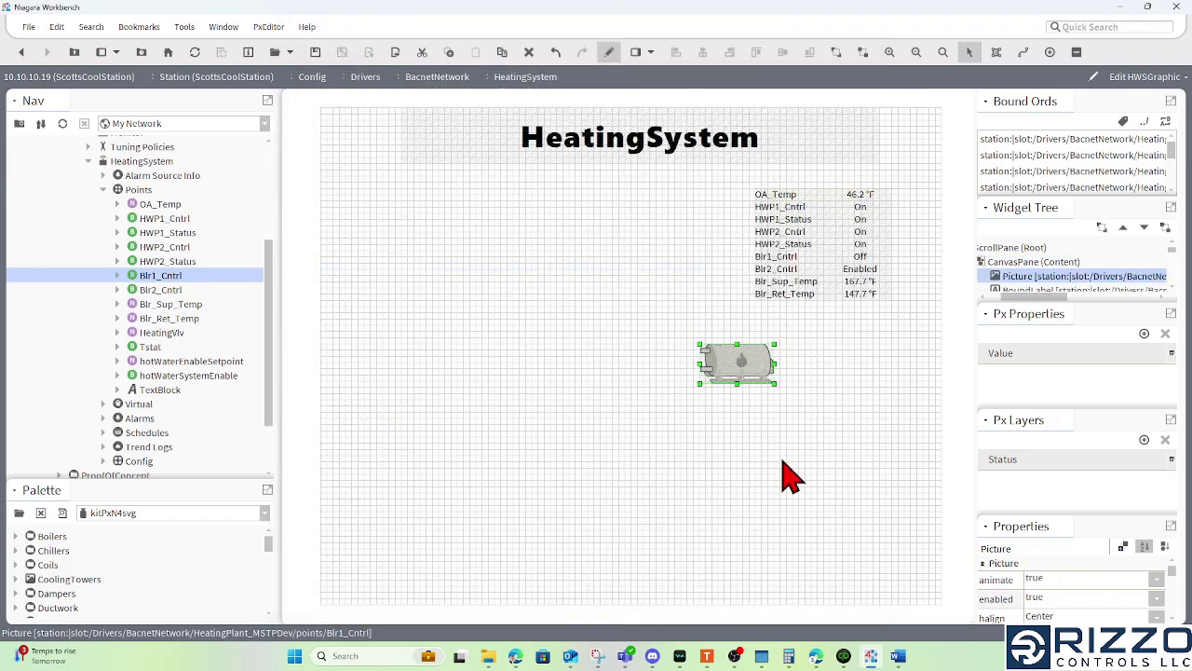
{"action": "left_click_drag", "start_coordinate": [746, 373], "coordinate": [815, 360]}
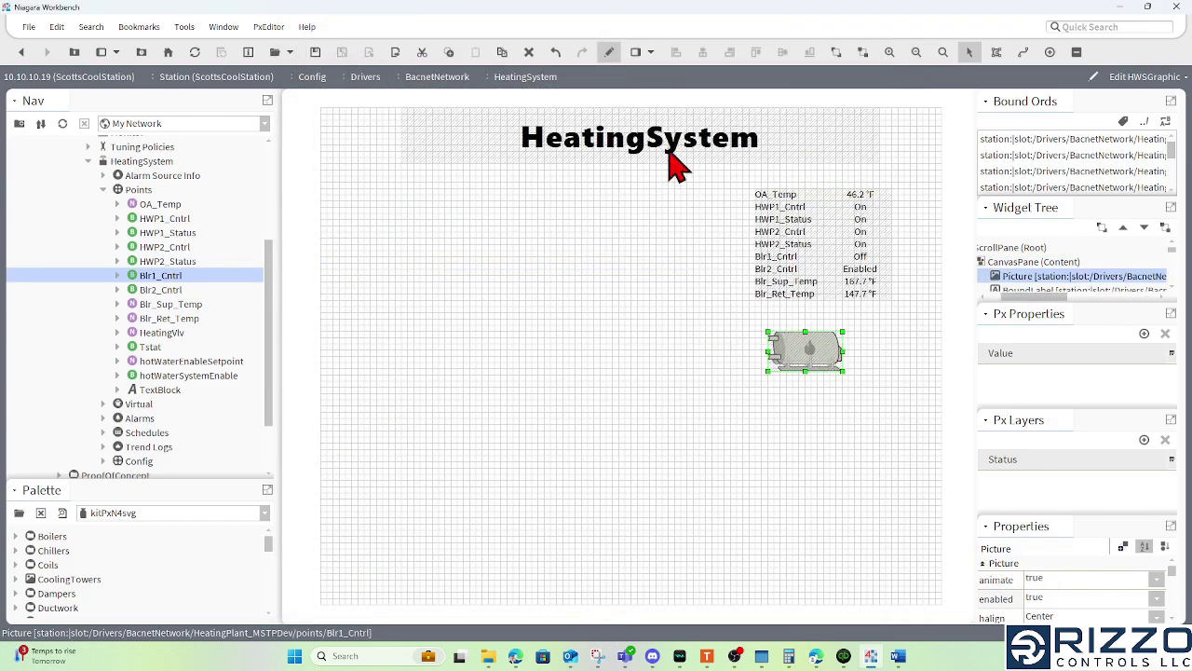
In the live Px view, command Blr1_Cntrl to Emergency Active so the boiler lights.
{"action": "left_click", "coordinate": [609, 54]}
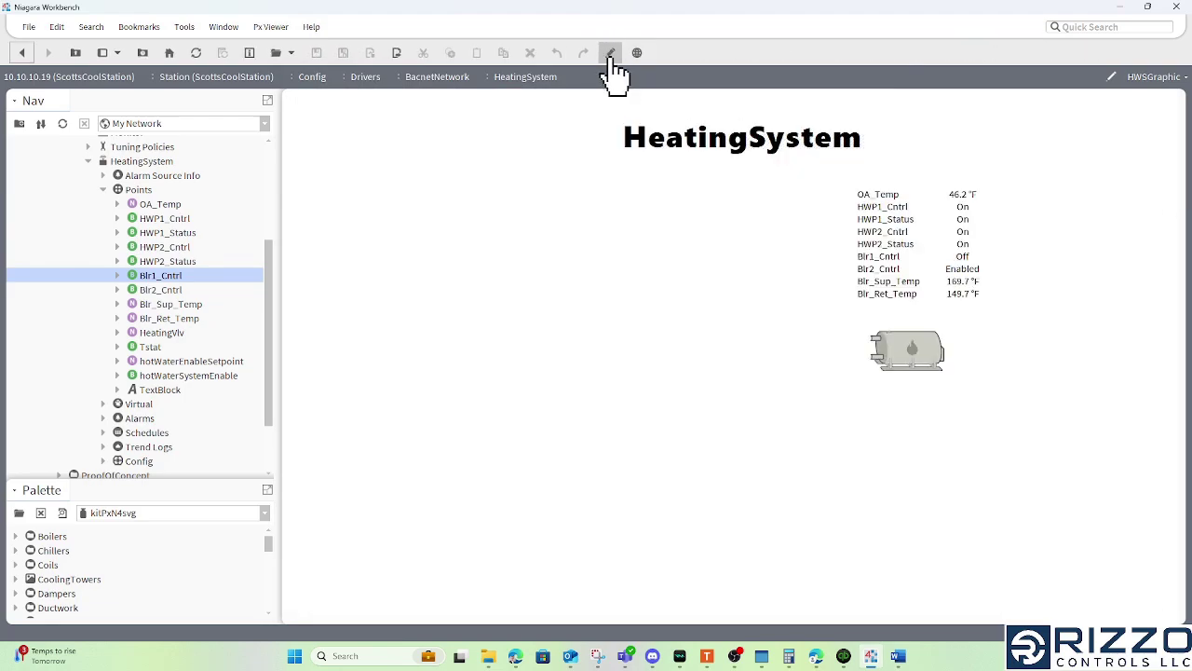
{"action": "right_click", "coordinate": [154, 277]}
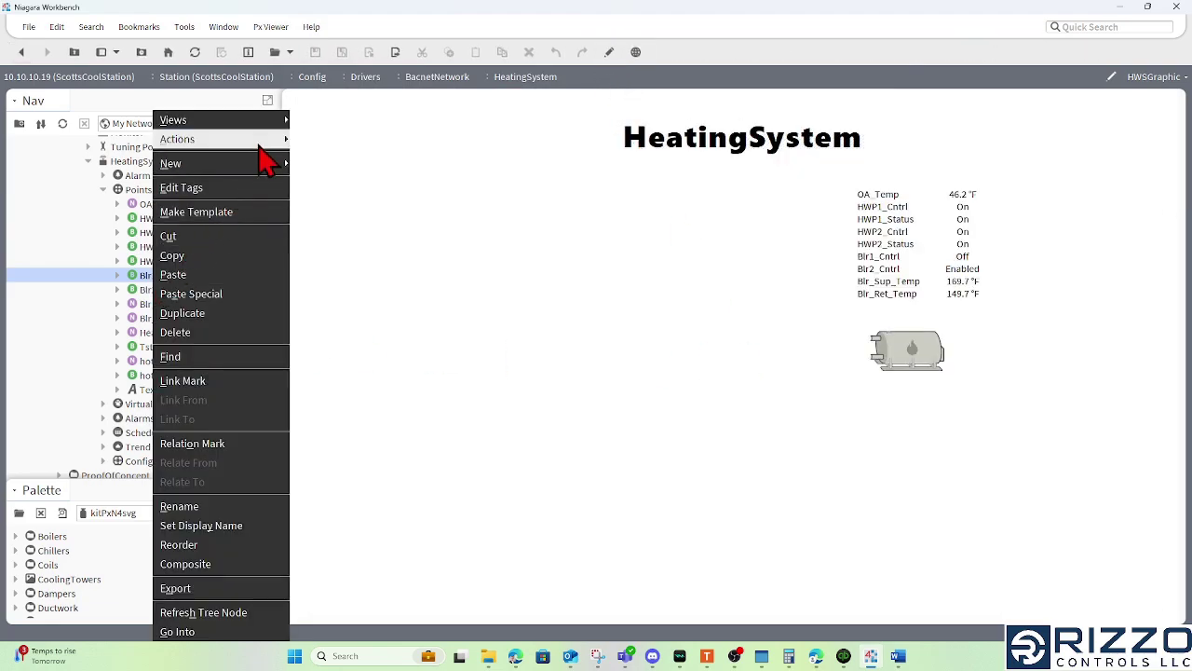
{"action": "mouse_move", "coordinate": [270, 139]}
{"action": "left_click", "coordinate": [322, 141]}
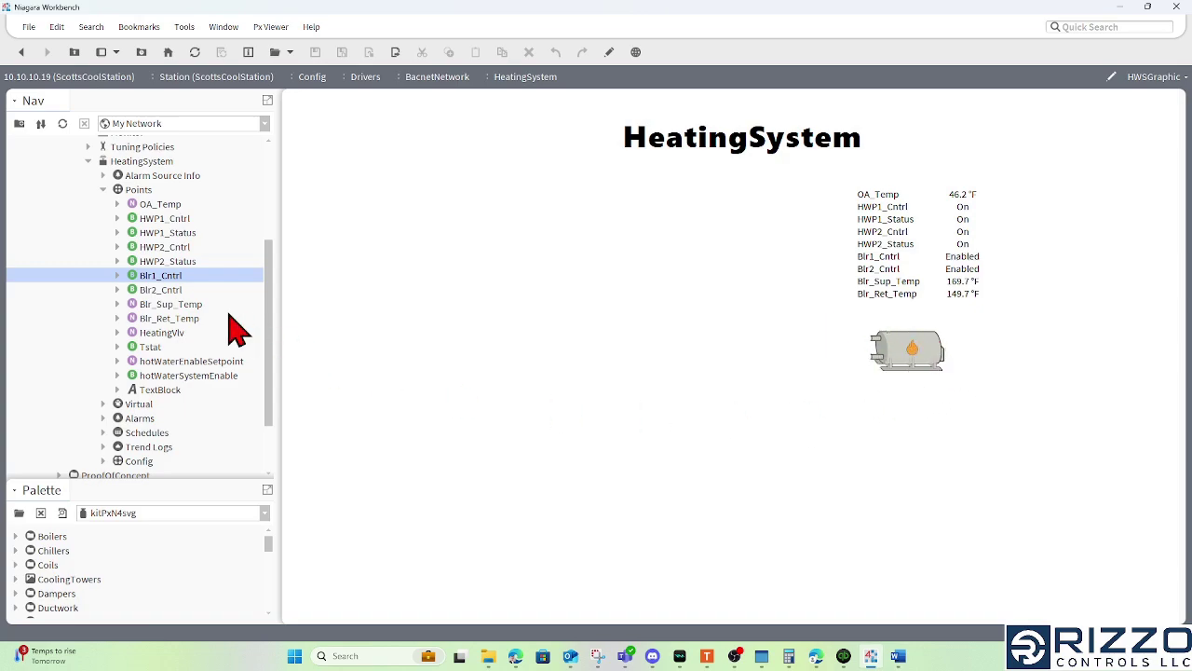
Issue Emergency Auto on Blr1_Cntrl so it reads Off and the flame goes dark.
{"action": "right_click", "coordinate": [155, 276]}
{"action": "mouse_move", "coordinate": [275, 140]}
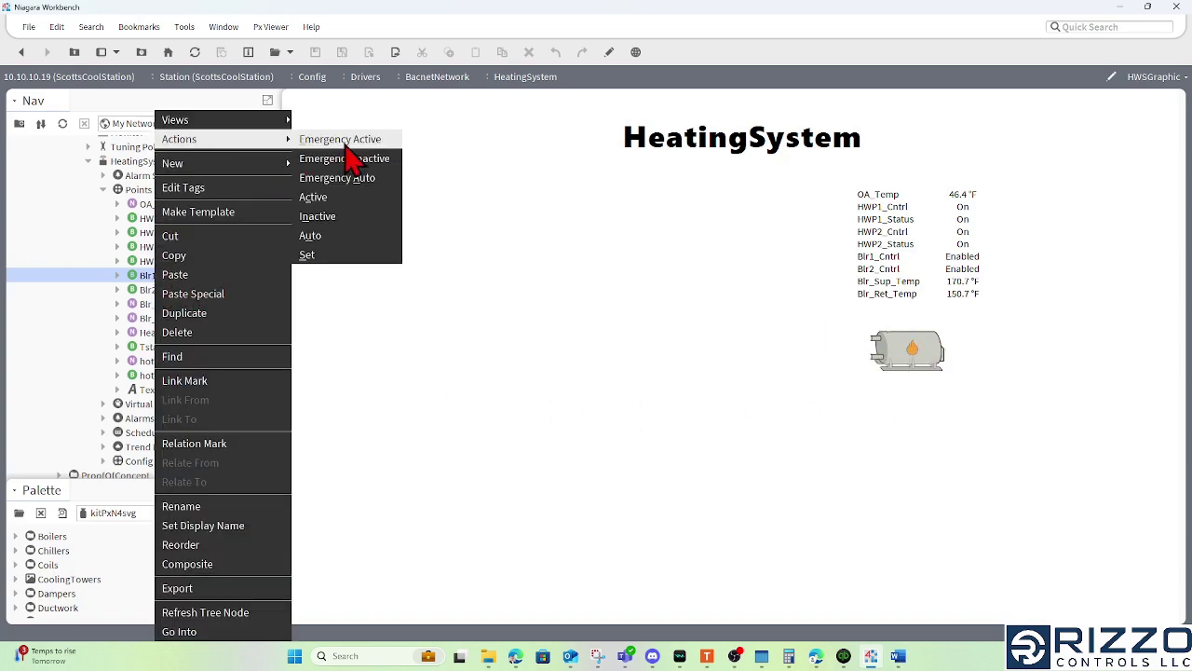
{"action": "left_click", "coordinate": [373, 177]}
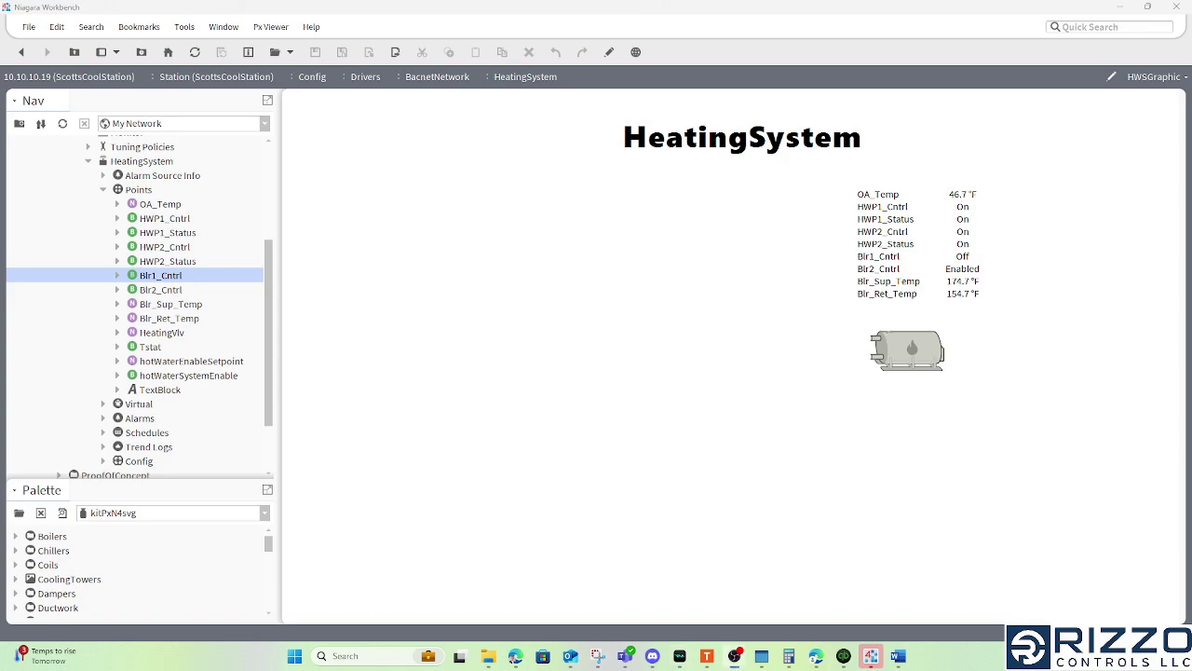
{"action": "mouse_move", "coordinate": [898, 655]}
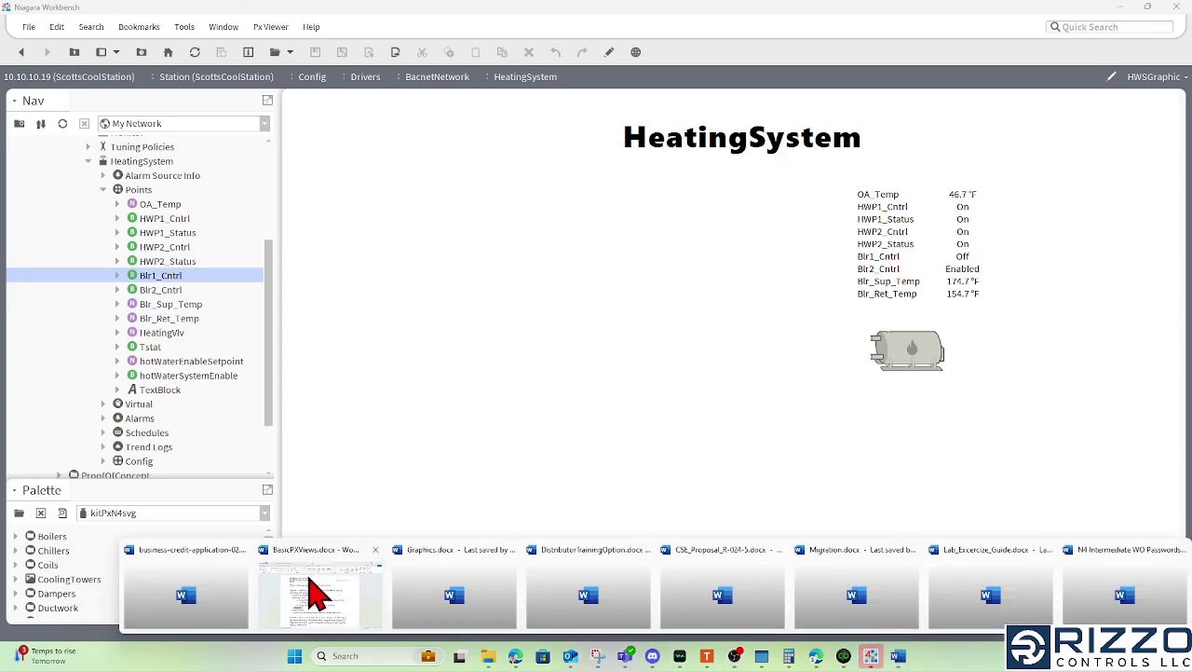
{"action": "left_click", "coordinate": [314, 601]}
{"action": "left_click_drag", "start_coordinate": [448, 463], "coordinate": [344, 463]}
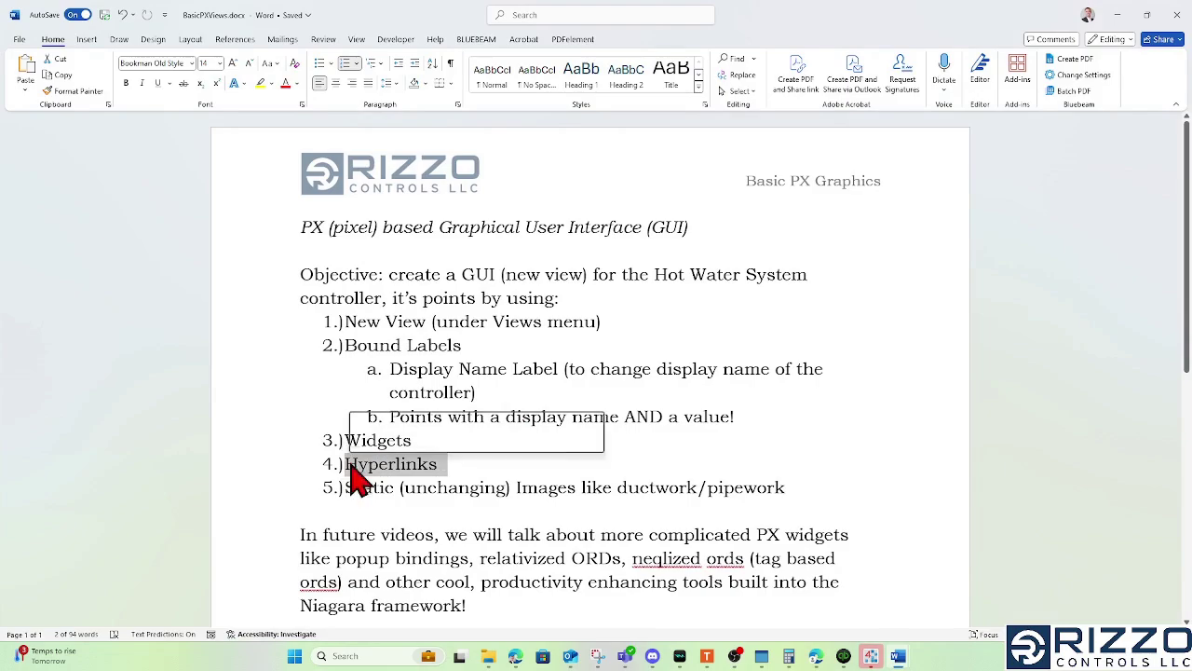
{"action": "left_click", "coordinate": [1117, 15]}
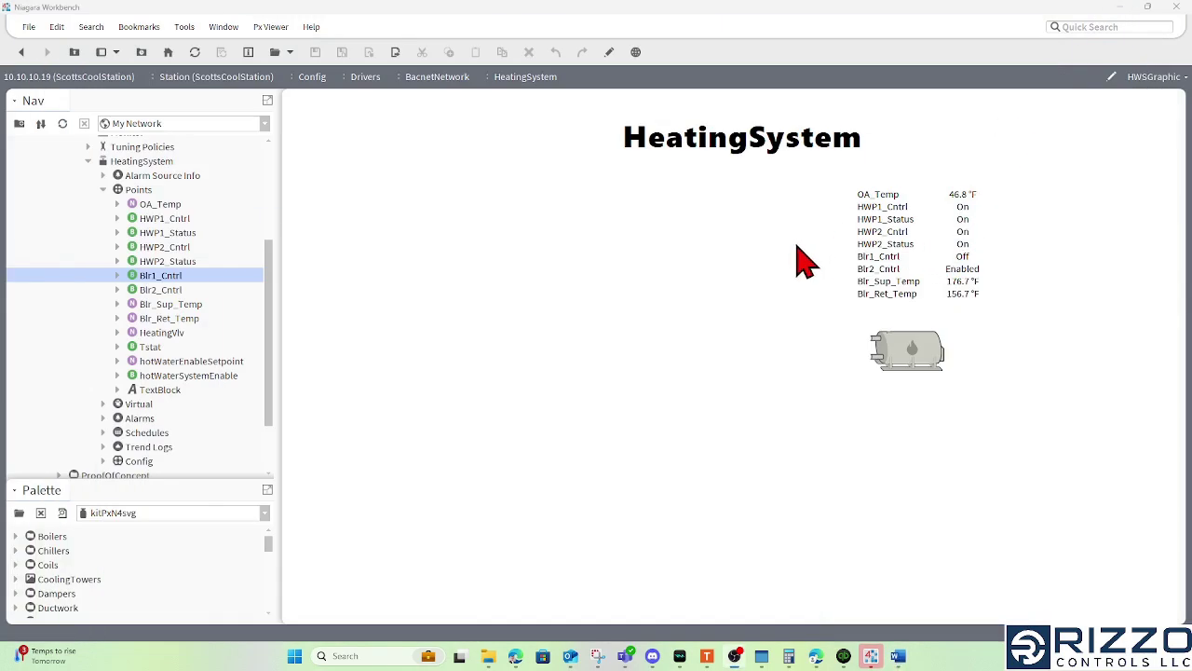
In edit mode, drag All_Alarms from Config > Services > AlarmService onto the canvas.
{"action": "left_click", "coordinate": [608, 53]}
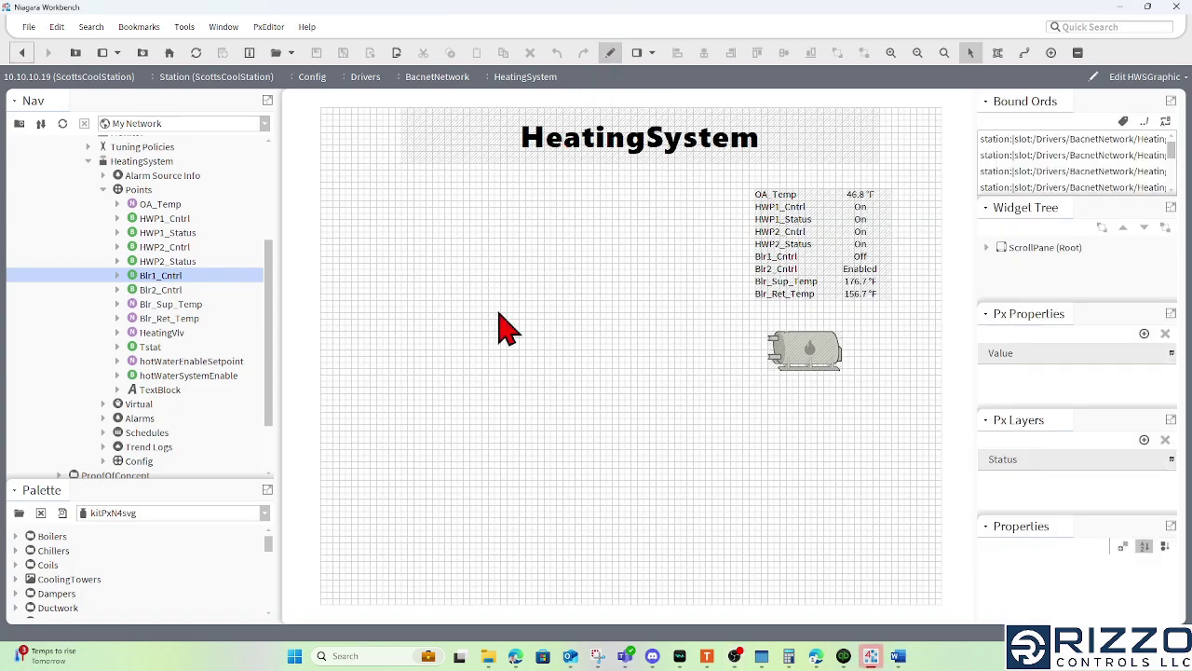
{"action": "scroll", "coordinate": [187, 391], "scroll_direction": "down", "scroll_amount": 2}
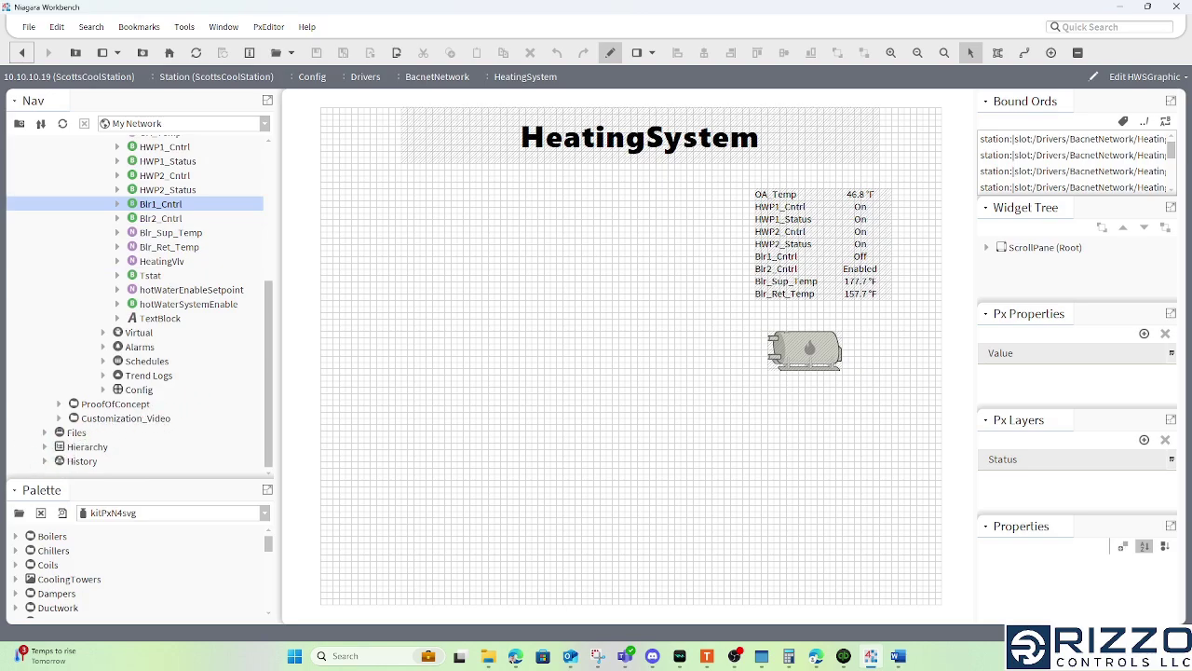
{"action": "scroll", "coordinate": [187, 223], "scroll_direction": "up", "scroll_amount": 3}
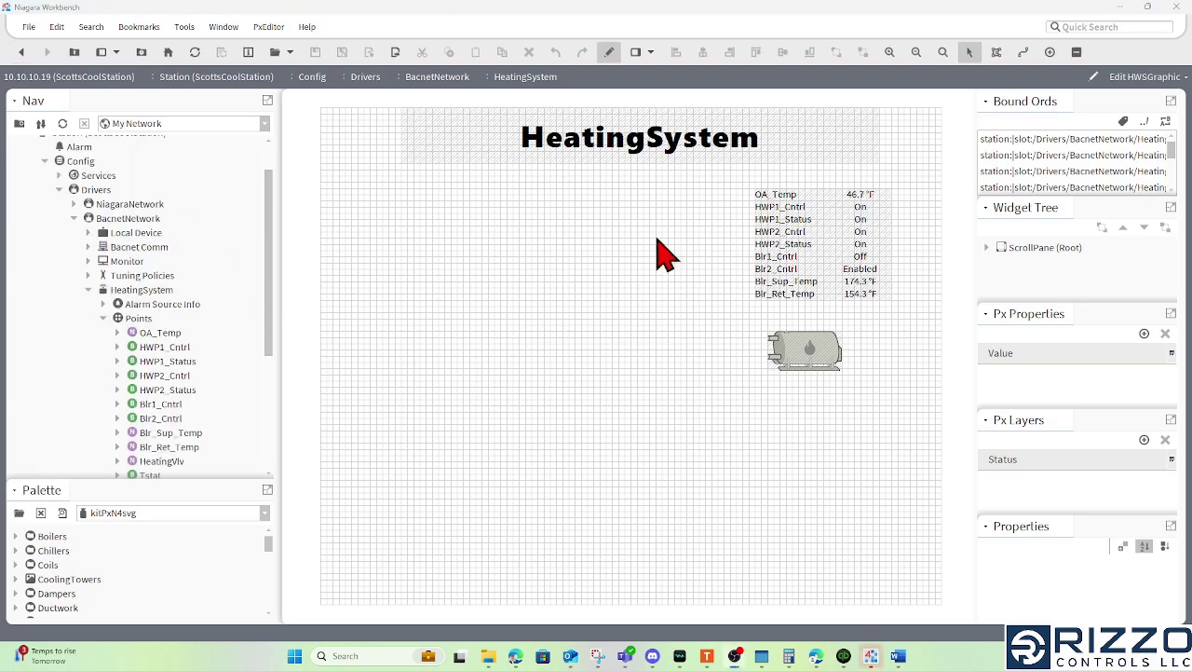
{"action": "left_click", "coordinate": [60, 175]}
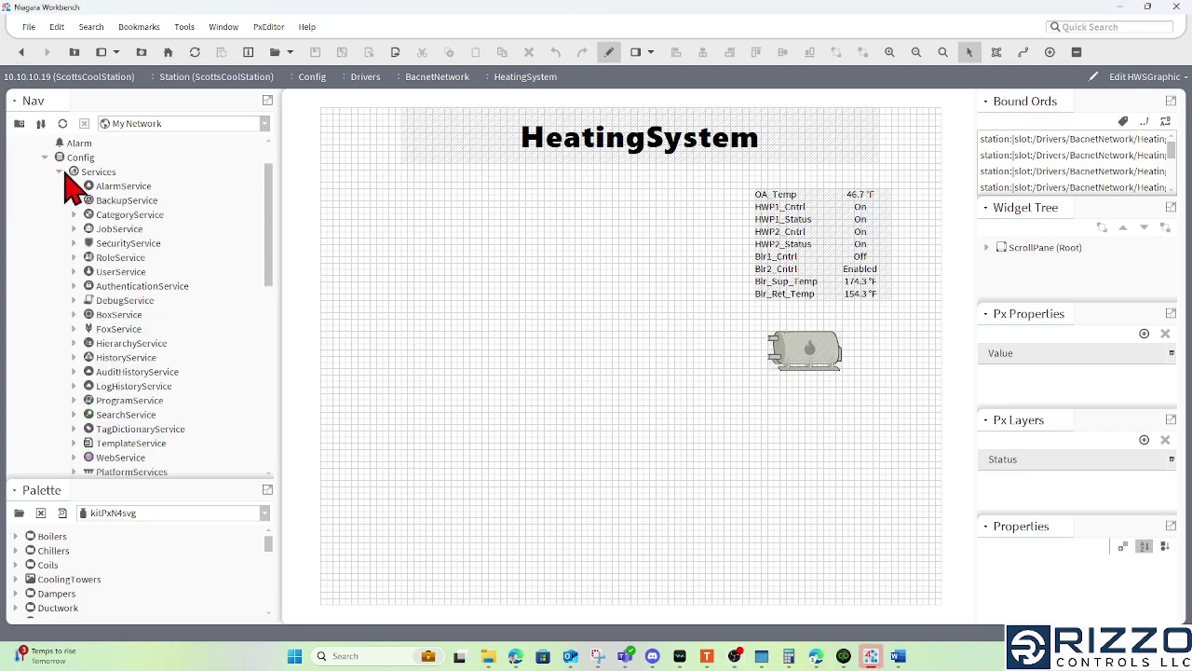
{"action": "left_click", "coordinate": [110, 185]}
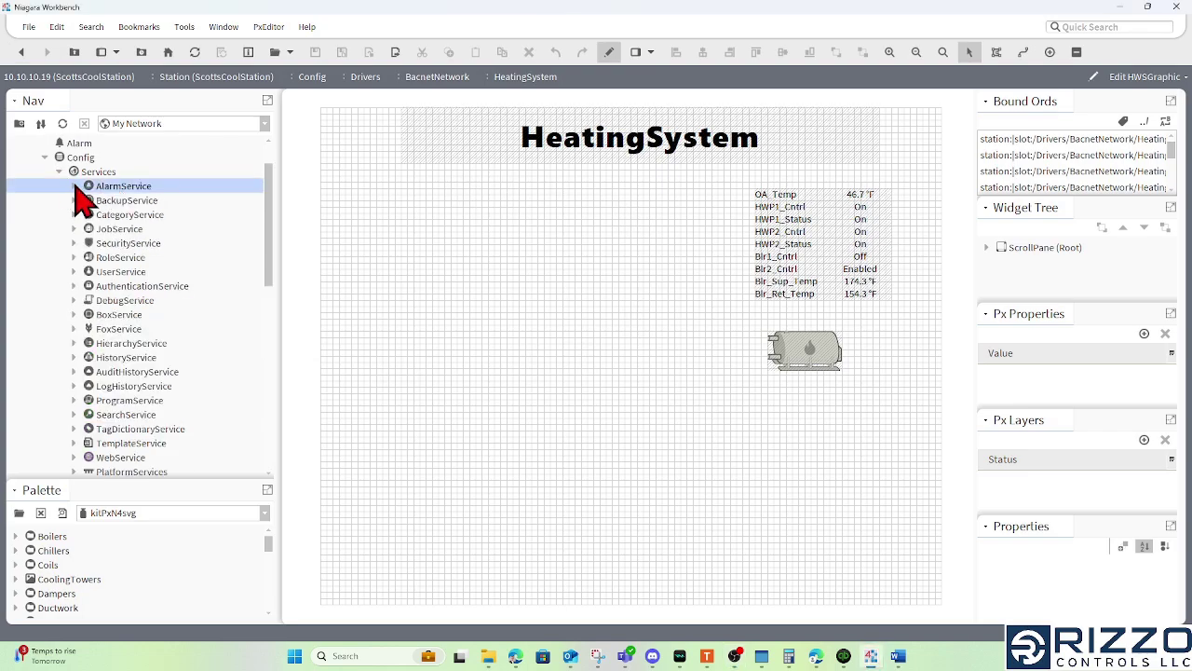
{"action": "left_click", "coordinate": [75, 186]}
{"action": "left_click", "coordinate": [142, 220]}
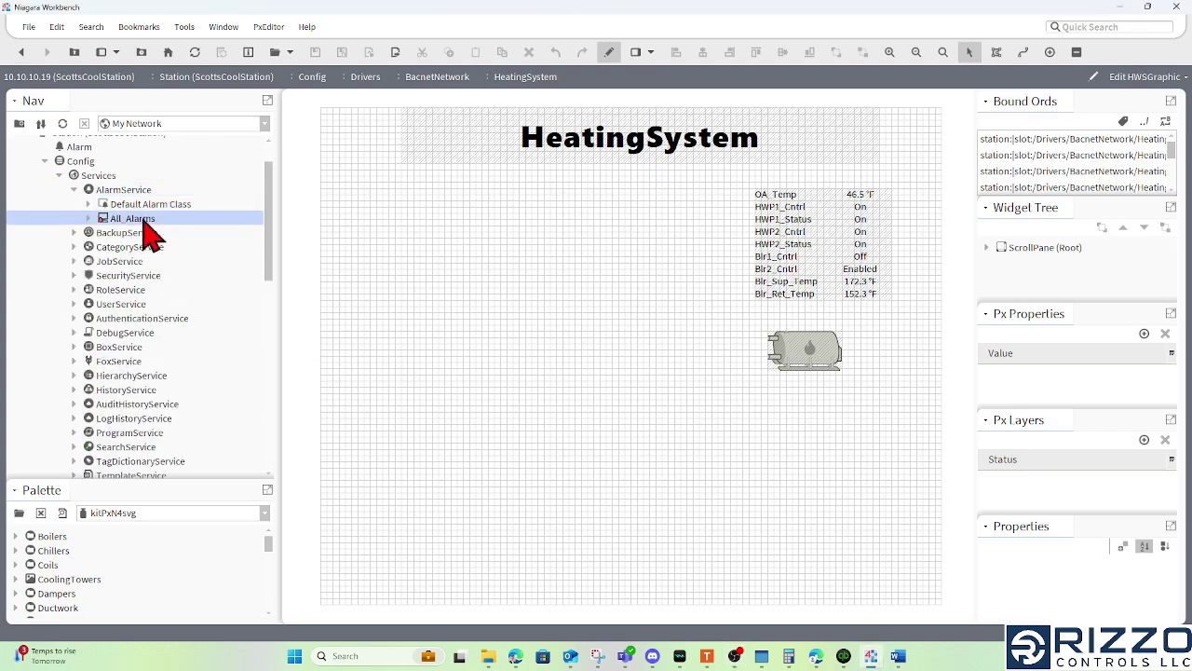
{"action": "left_click_drag", "start_coordinate": [129, 223], "coordinate": [362, 174]}
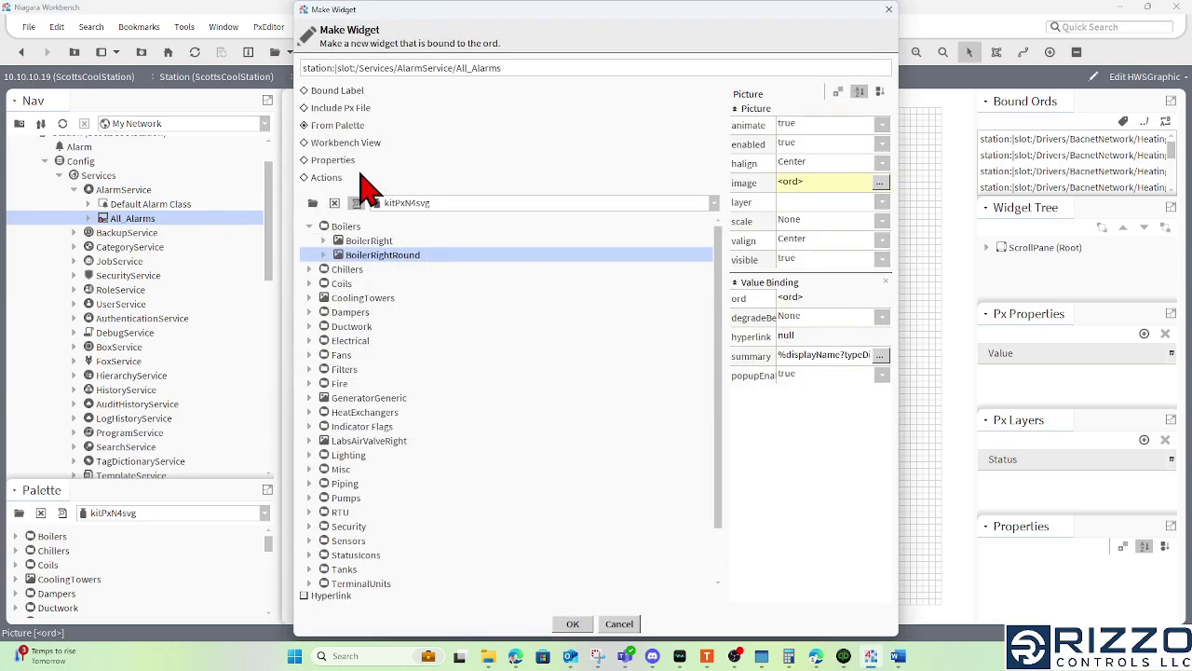
Choose a kitPx HyperlinkButton widget for All_Alarms with Hyperlink enabled.
{"action": "left_click", "coordinate": [358, 127]}
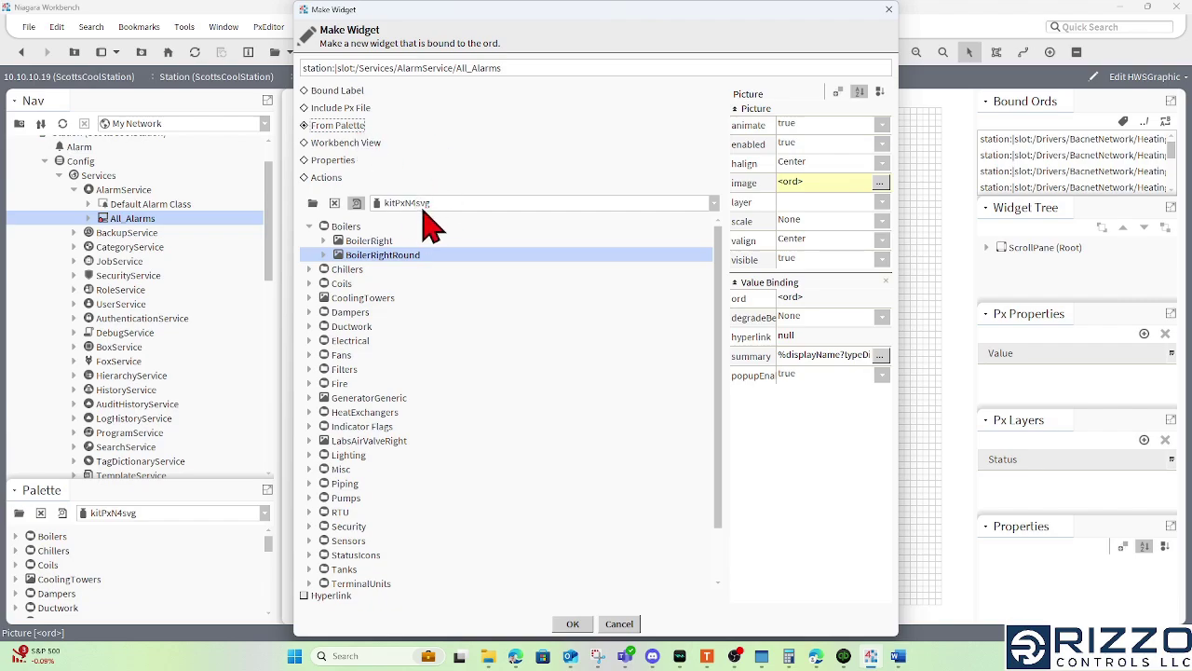
{"action": "left_click", "coordinate": [313, 203]}
{"action": "type", "text": "kitpx"}
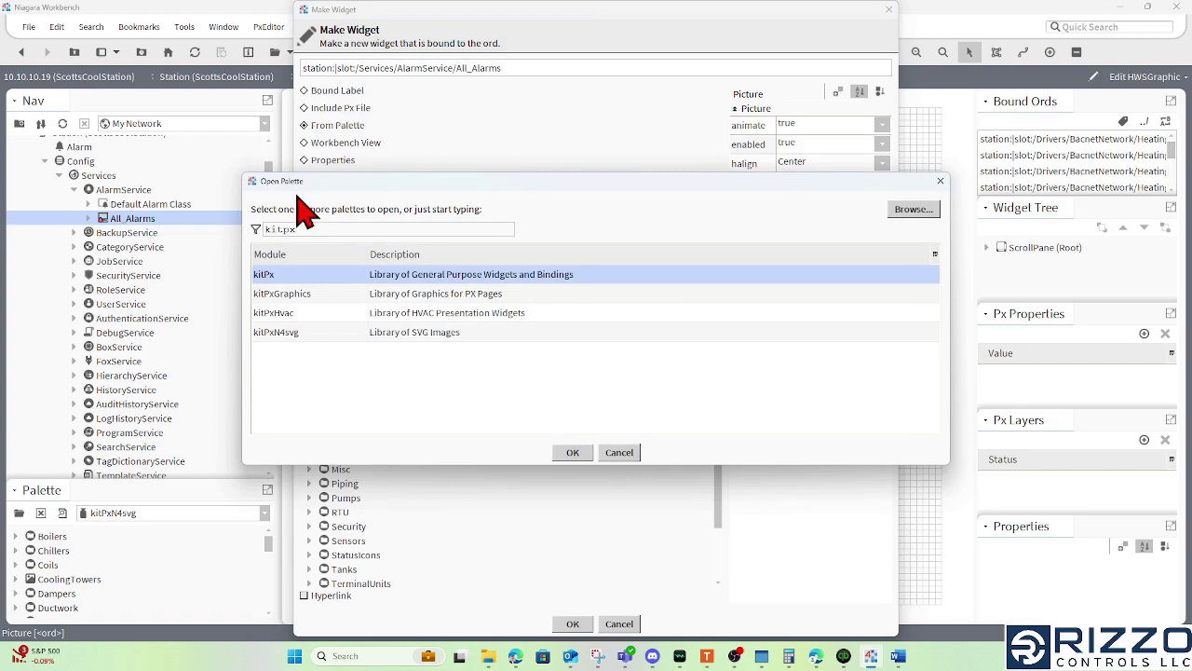
{"action": "double_click", "coordinate": [288, 276]}
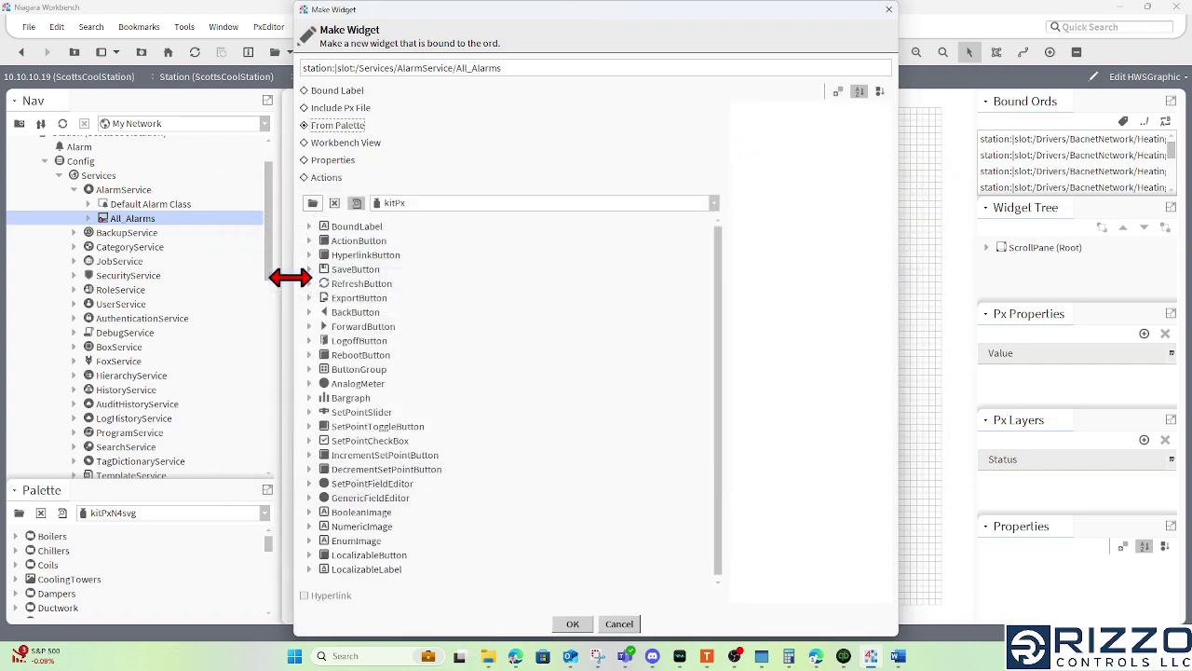
{"action": "left_click", "coordinate": [388, 256]}
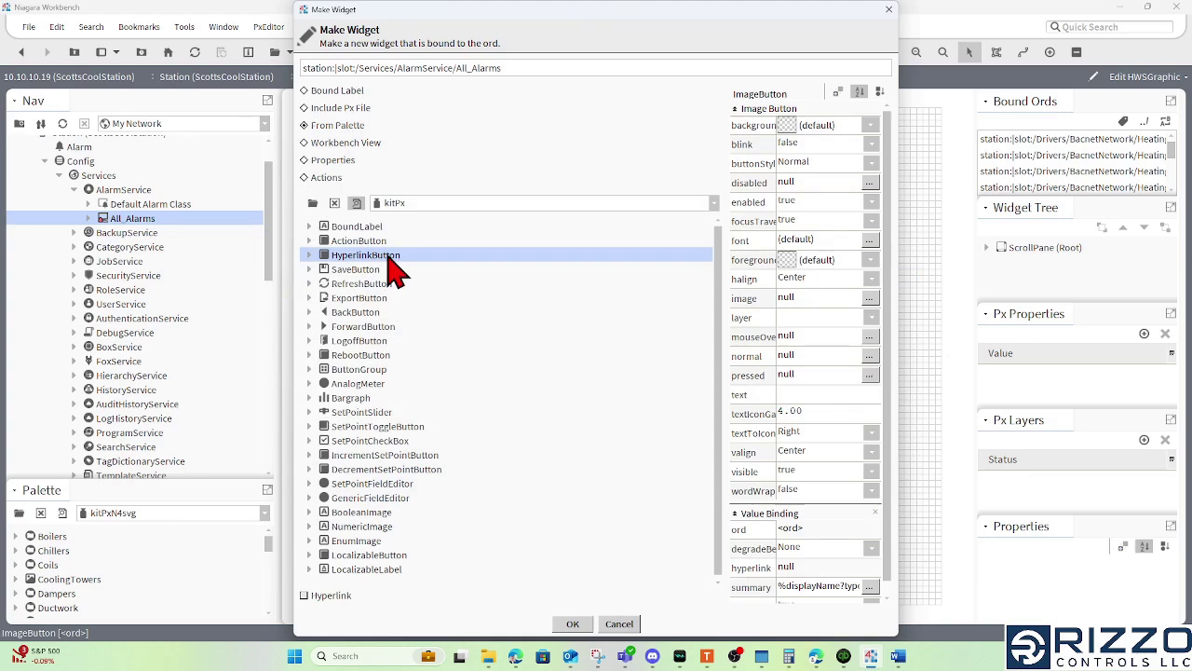
{"action": "left_click", "coordinate": [337, 597]}
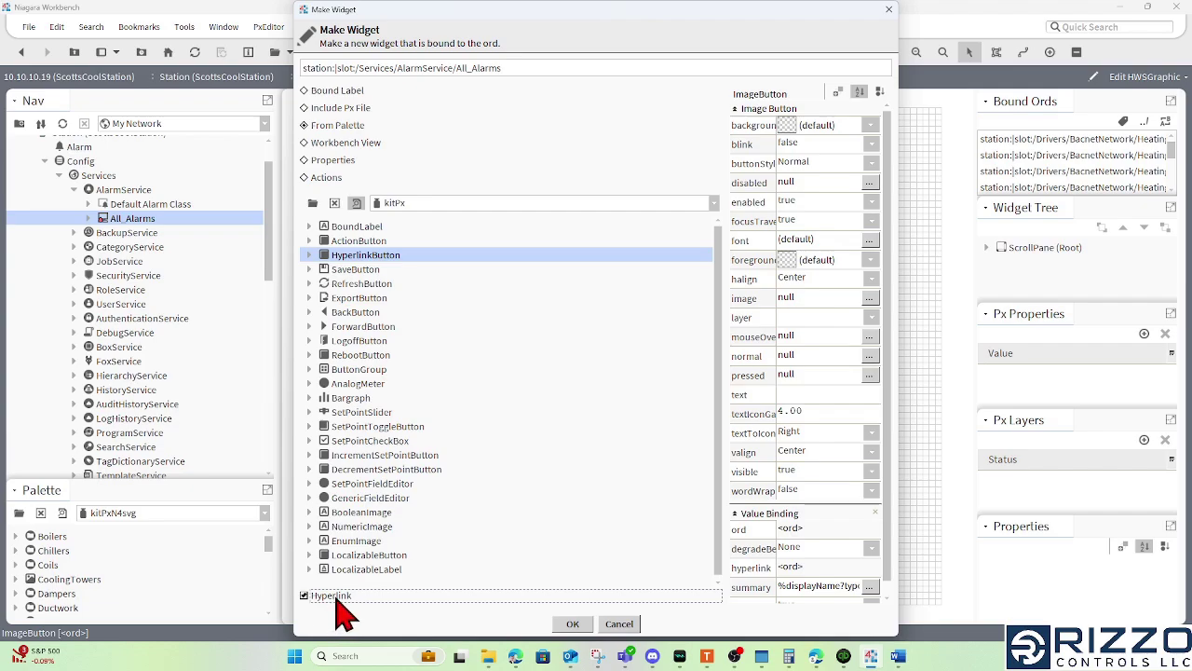
Create and enlarge the button, labelling it 'See Active Alarms' with a hyperlink to All_Alarms.
{"action": "left_click", "coordinate": [568, 624]}
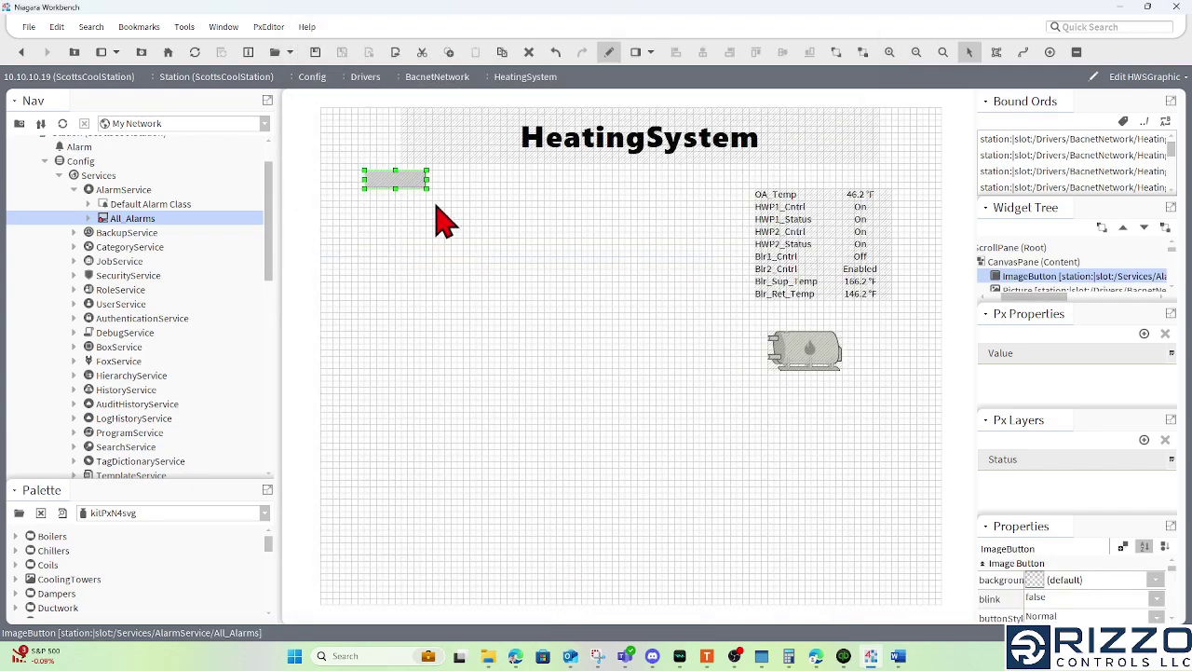
{"action": "left_click_drag", "start_coordinate": [428, 190], "coordinate": [470, 195]}
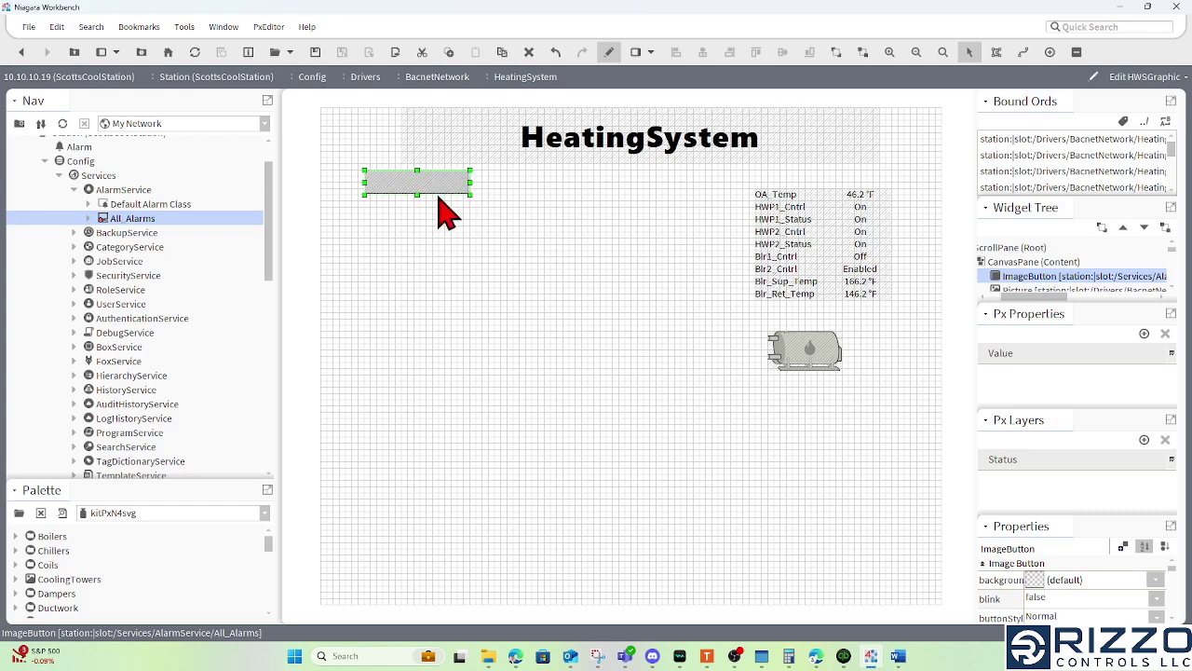
{"action": "right_click", "coordinate": [421, 196]}
{"action": "left_click", "coordinate": [487, 314]}
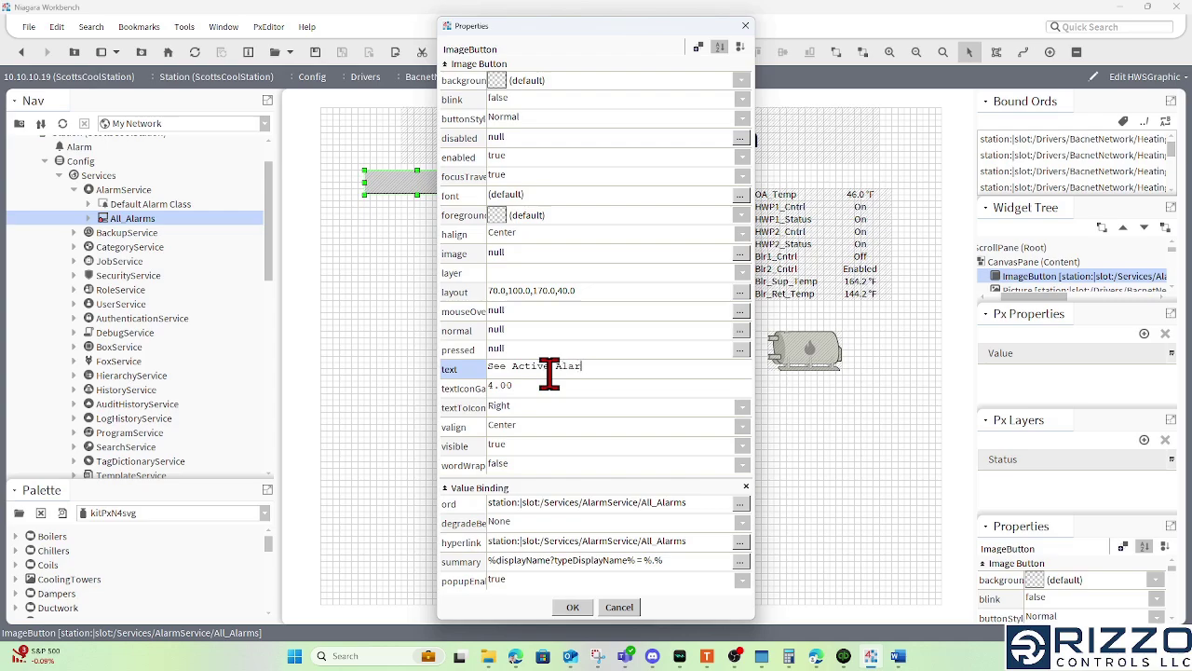
{"action": "left_click", "coordinate": [572, 607]}
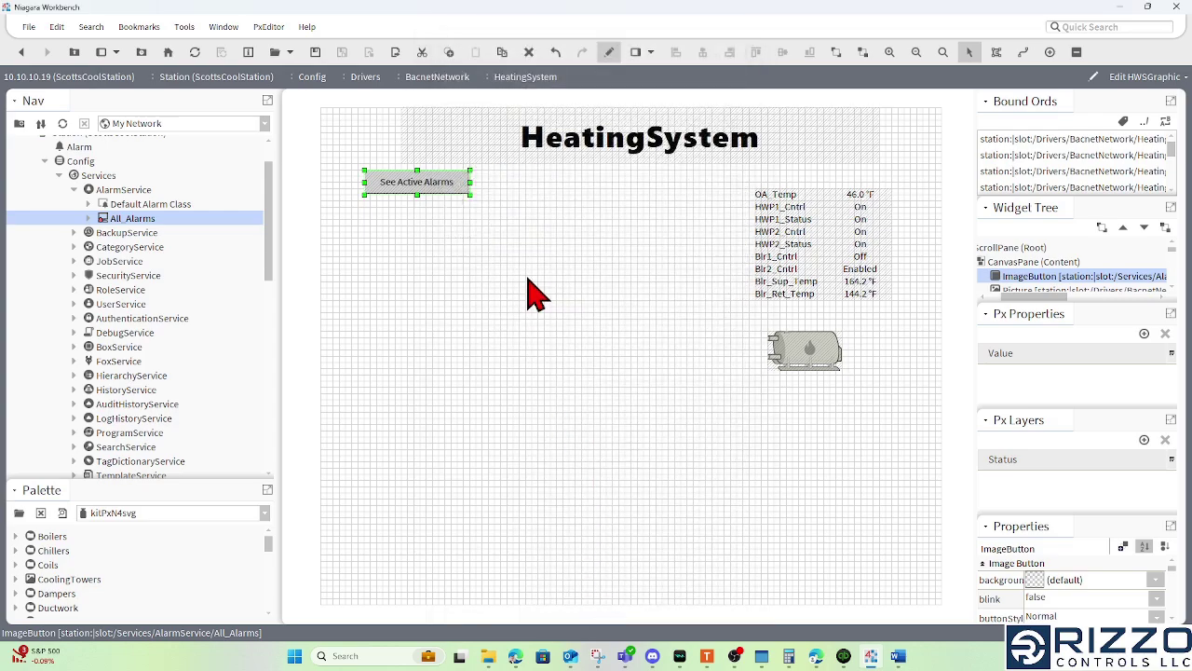
Test in live view that See Active Alarms opens the alarm console.
{"action": "left_click", "coordinate": [609, 51]}
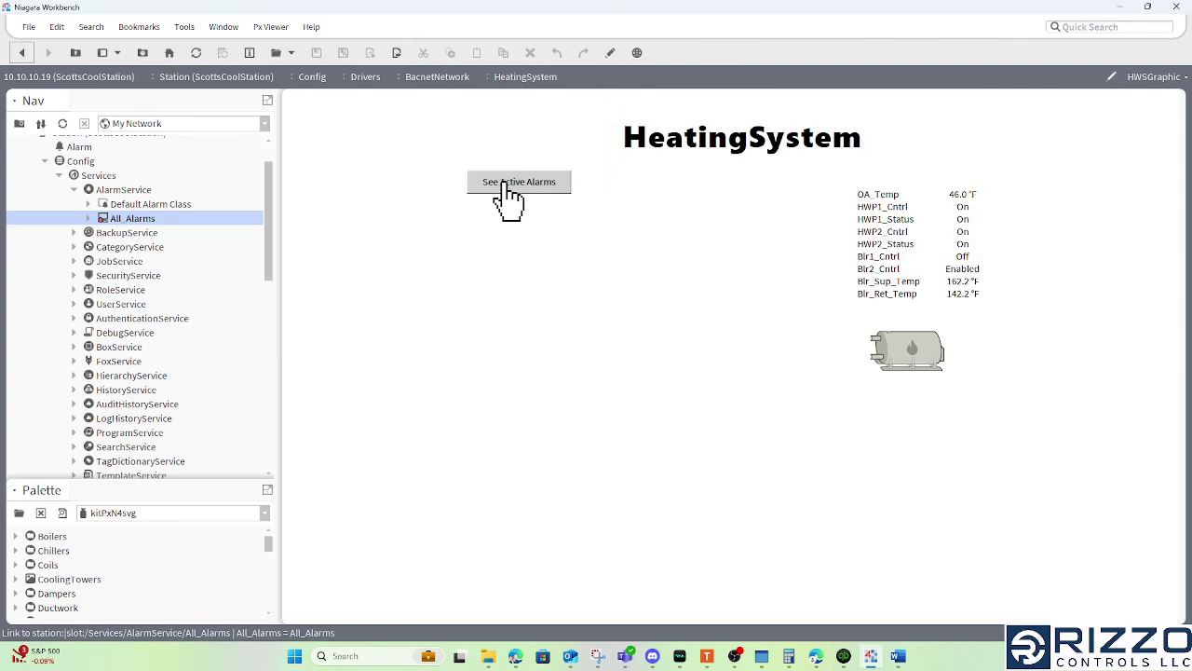
{"action": "left_click", "coordinate": [522, 197]}
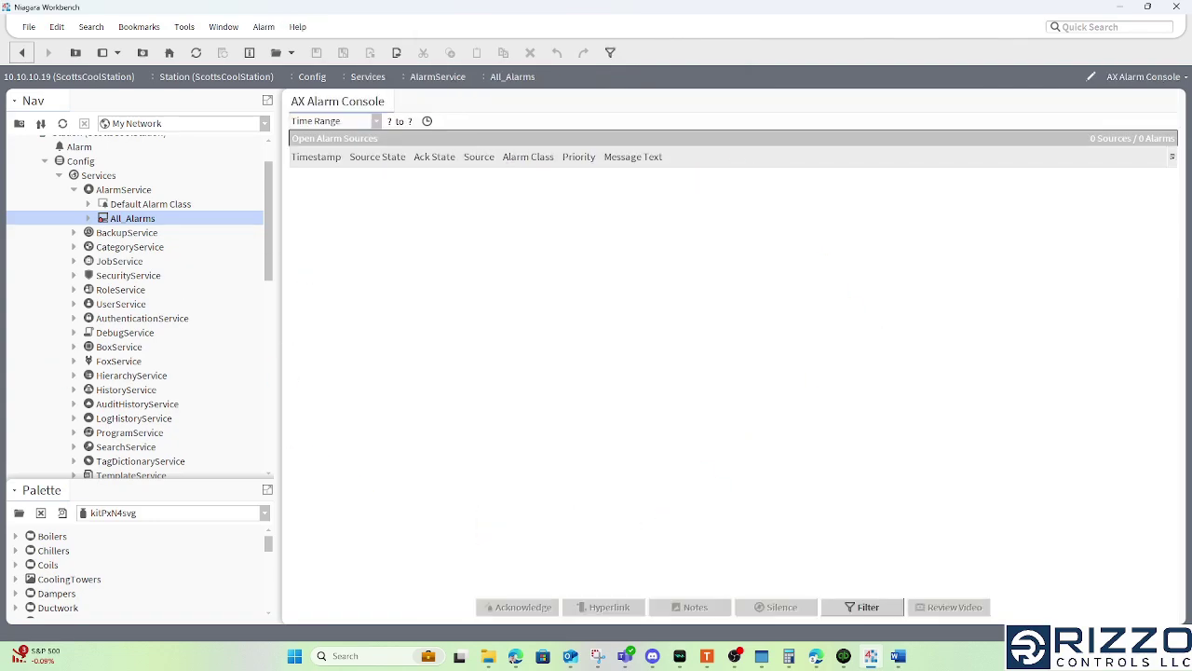
{"action": "left_click", "coordinate": [735, 656]}
Reopen HeatingSystem's HWSGraphic in edit mode, enlarge the palette, and bring up BasicPXViews.
{"action": "scroll", "coordinate": [181, 285], "scroll_direction": "down", "scroll_amount": 7}
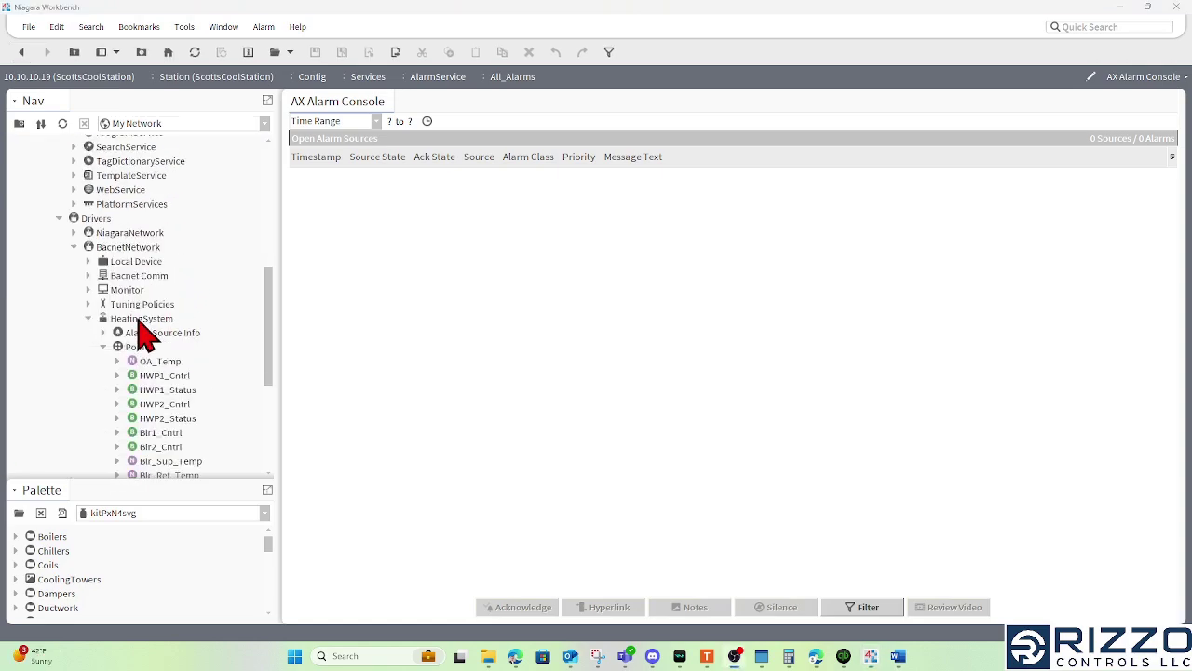
{"action": "right_click", "coordinate": [138, 319]}
{"action": "mouse_move", "coordinate": [251, 121]}
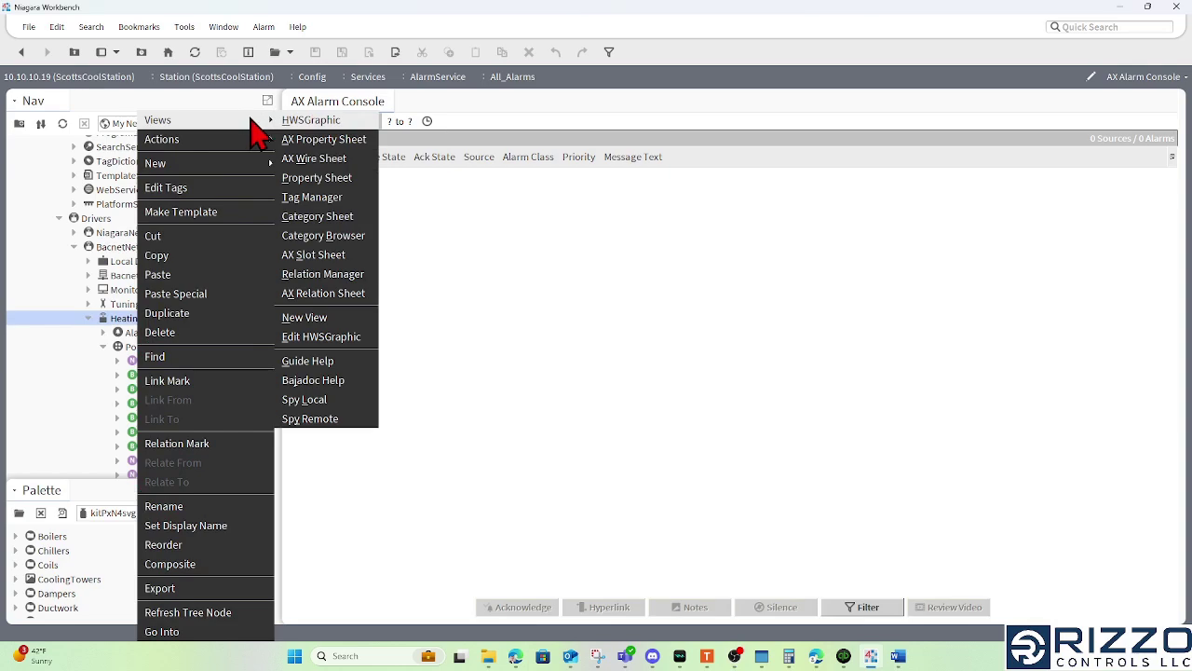
{"action": "left_click", "coordinate": [317, 120]}
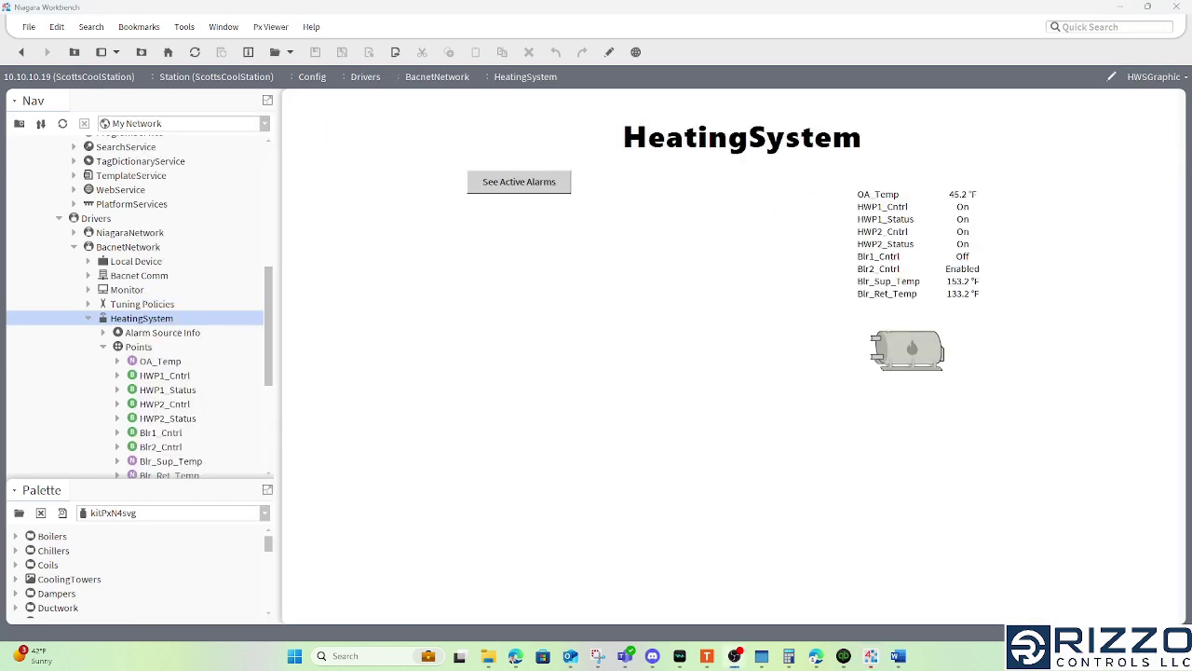
{"action": "left_click", "coordinate": [610, 52]}
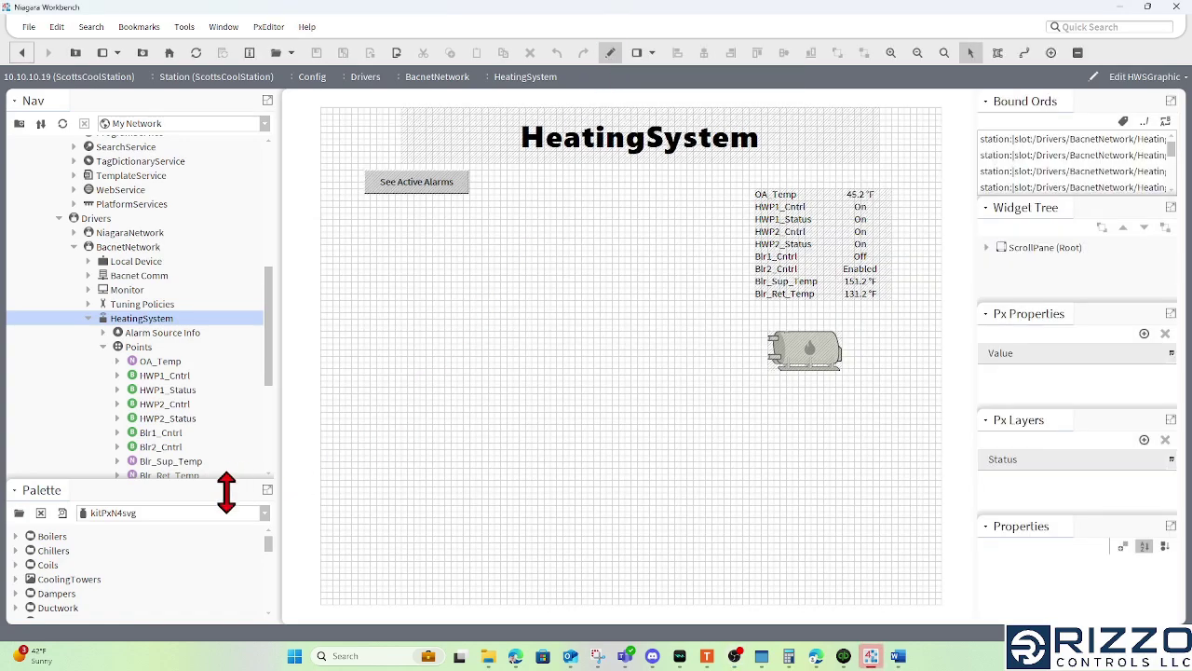
{"action": "left_click_drag", "start_coordinate": [226, 485], "coordinate": [241, 240]}
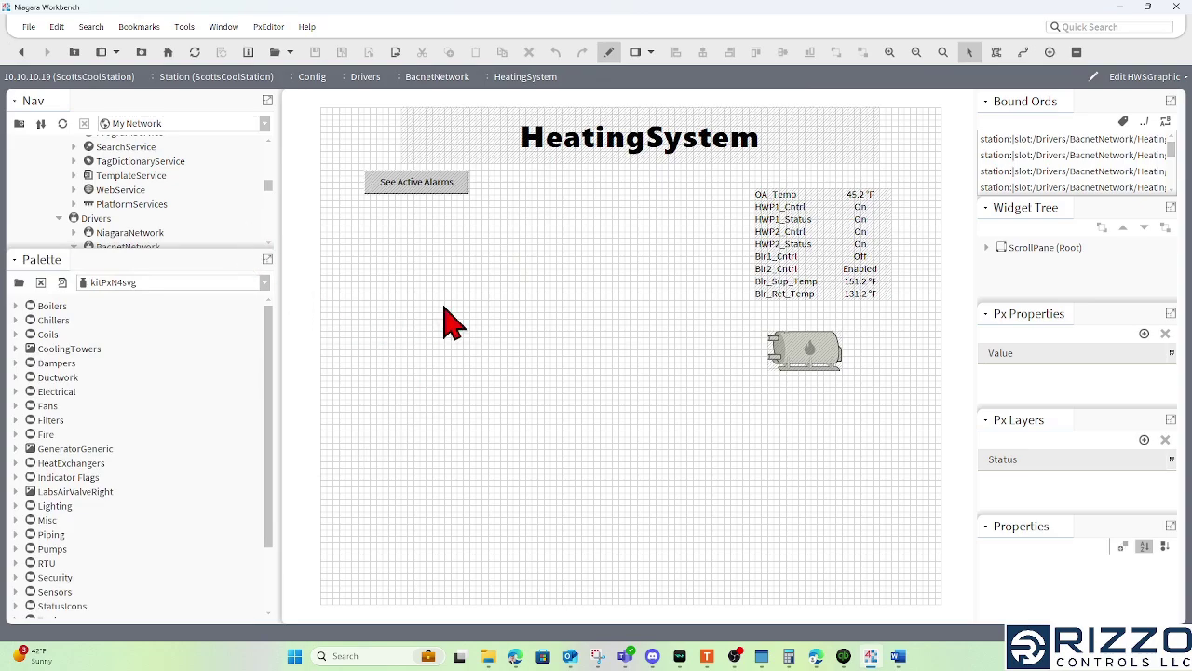
{"action": "mouse_move", "coordinate": [897, 655]}
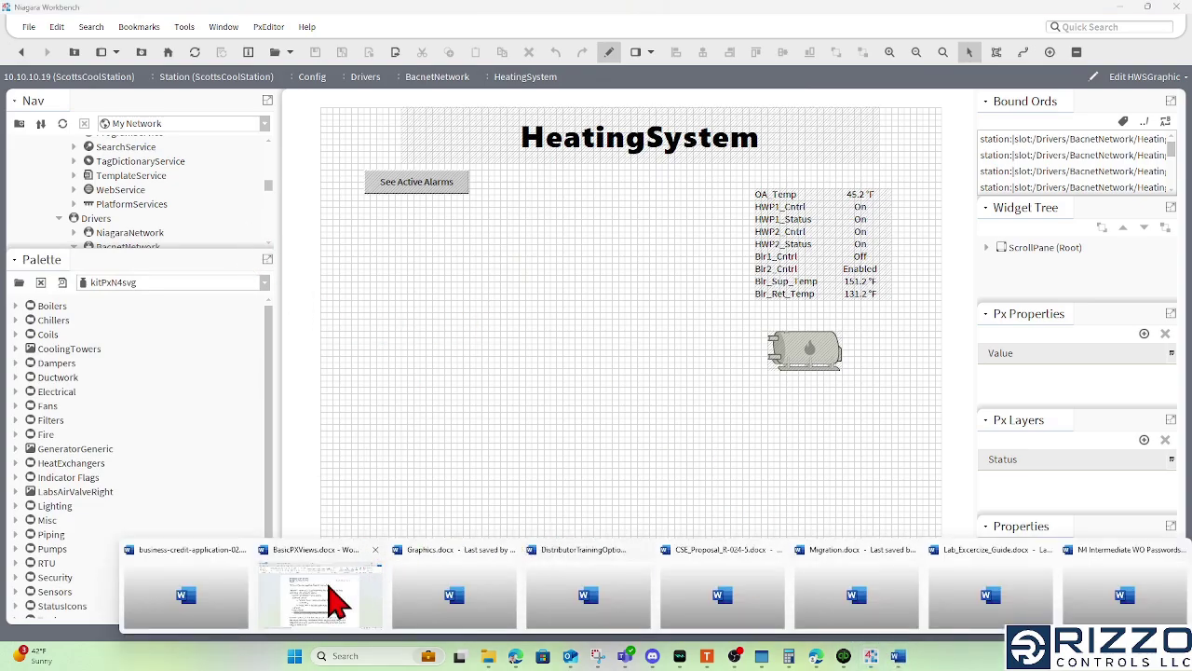
{"action": "left_click", "coordinate": [332, 593]}
Clear the highlight on the Hyperlinks item in the BasicPXViews objectives list.
{"action": "left_click", "coordinate": [453, 468]}
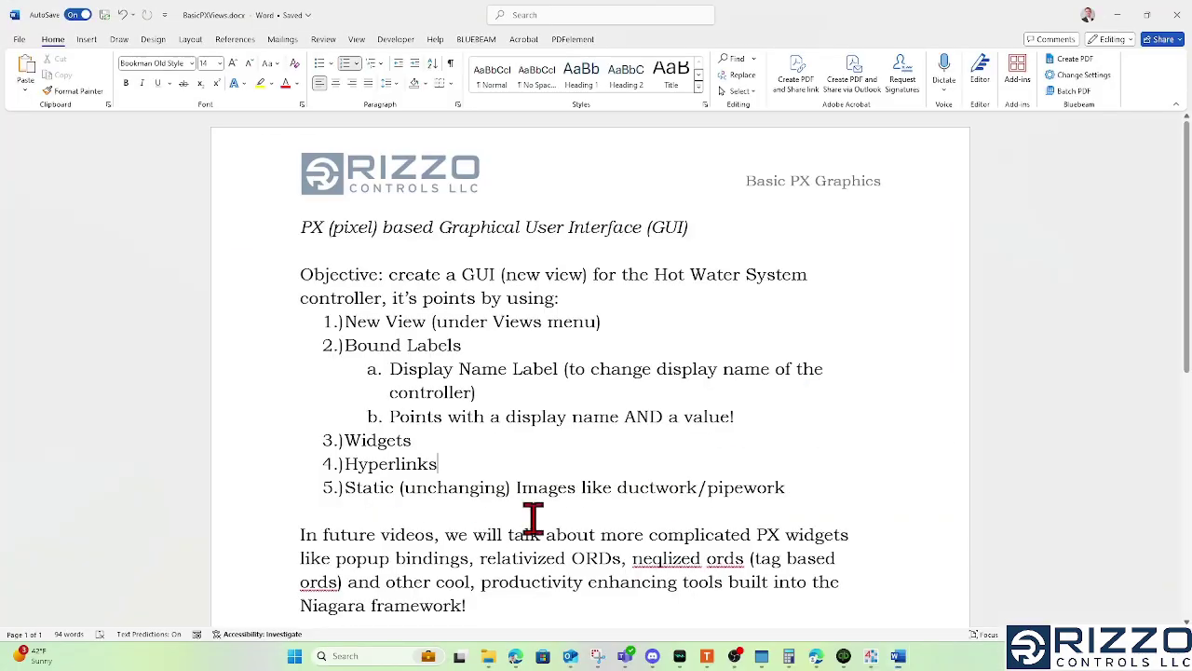
Back in Workbench, select the HwsHor6 pipe under Palette's Piping > LargePiping > Hws.
{"action": "key", "text": "alt+Tab"}
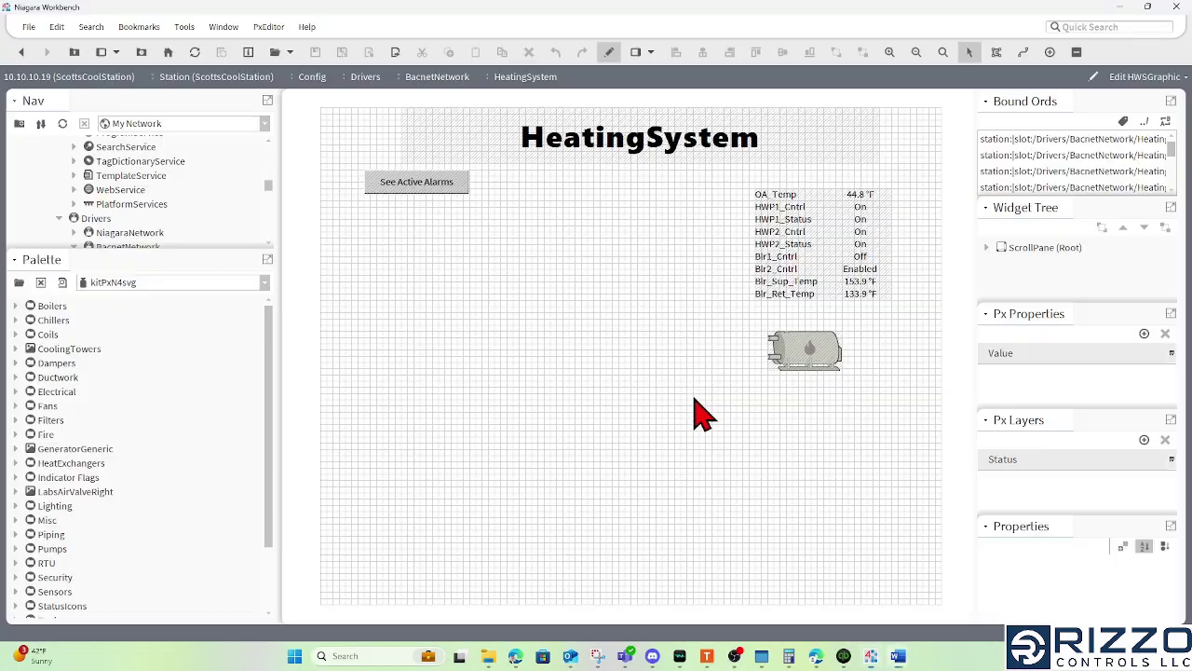
{"action": "left_click_drag", "start_coordinate": [172, 267], "coordinate": [190, 289]}
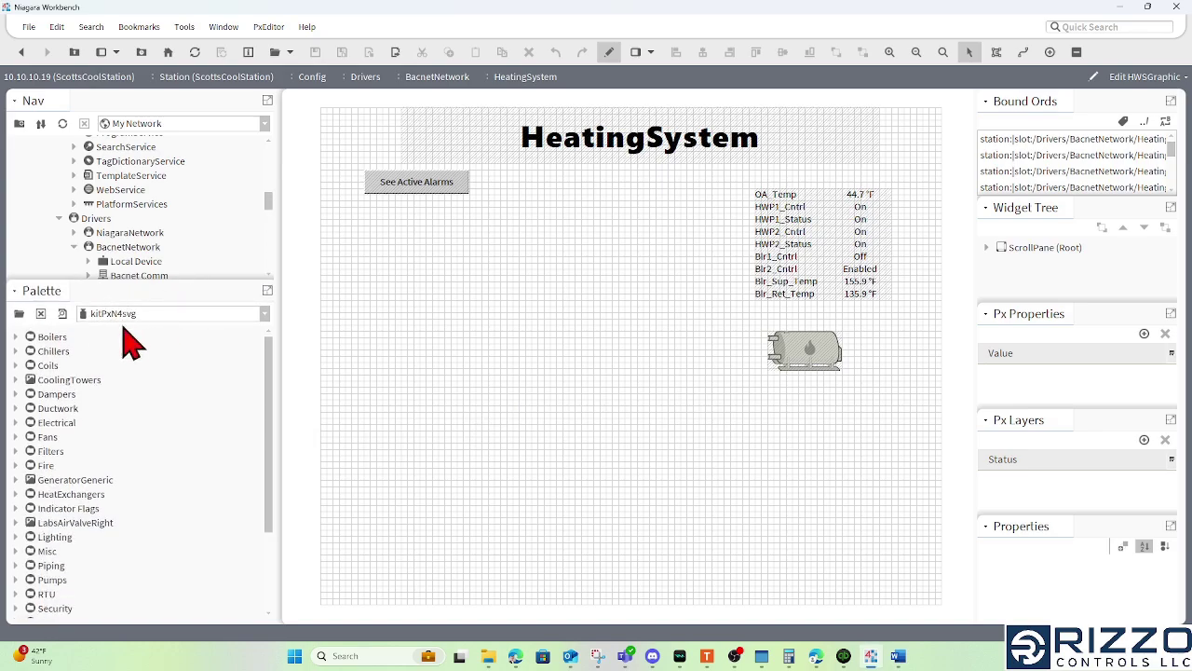
{"action": "left_click", "coordinate": [61, 565]}
{"action": "left_click", "coordinate": [15, 566]}
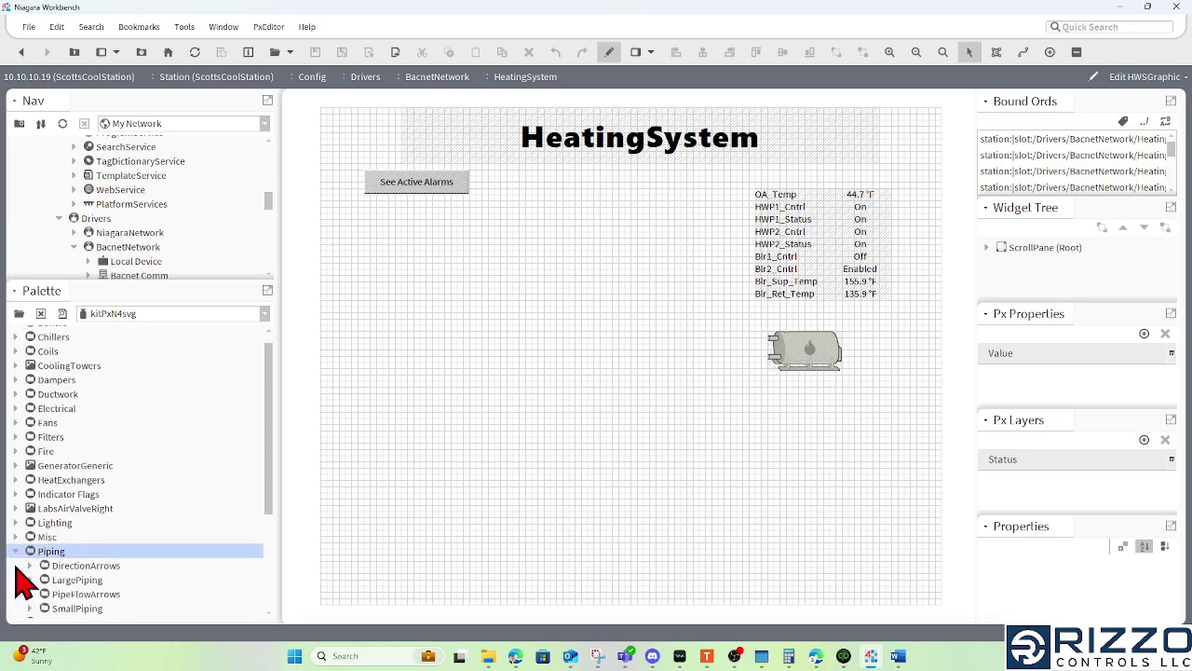
{"action": "left_click", "coordinate": [82, 450]}
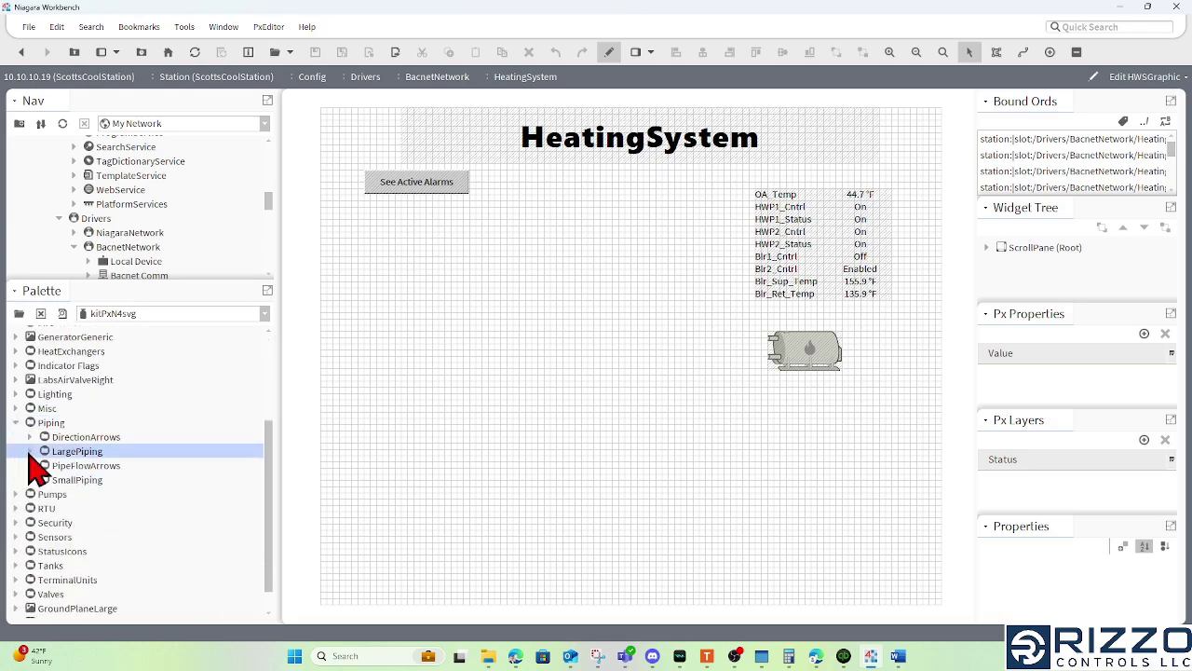
{"action": "left_click", "coordinate": [30, 451]}
{"action": "left_click", "coordinate": [73, 565]}
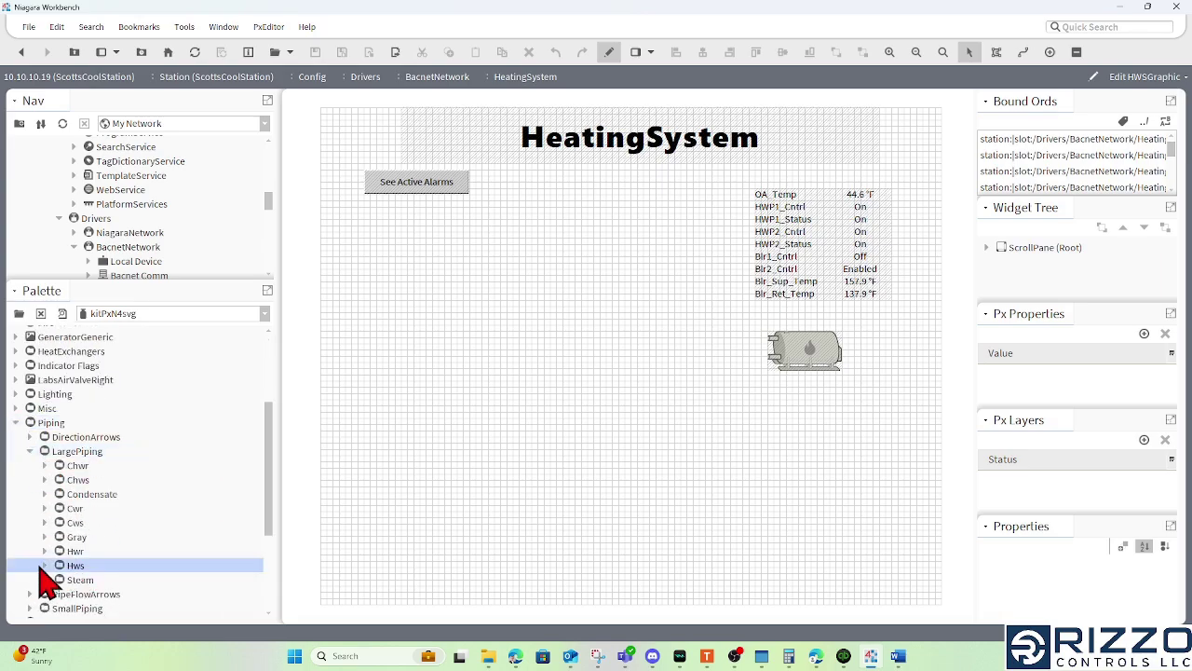
{"action": "left_click", "coordinate": [45, 565]}
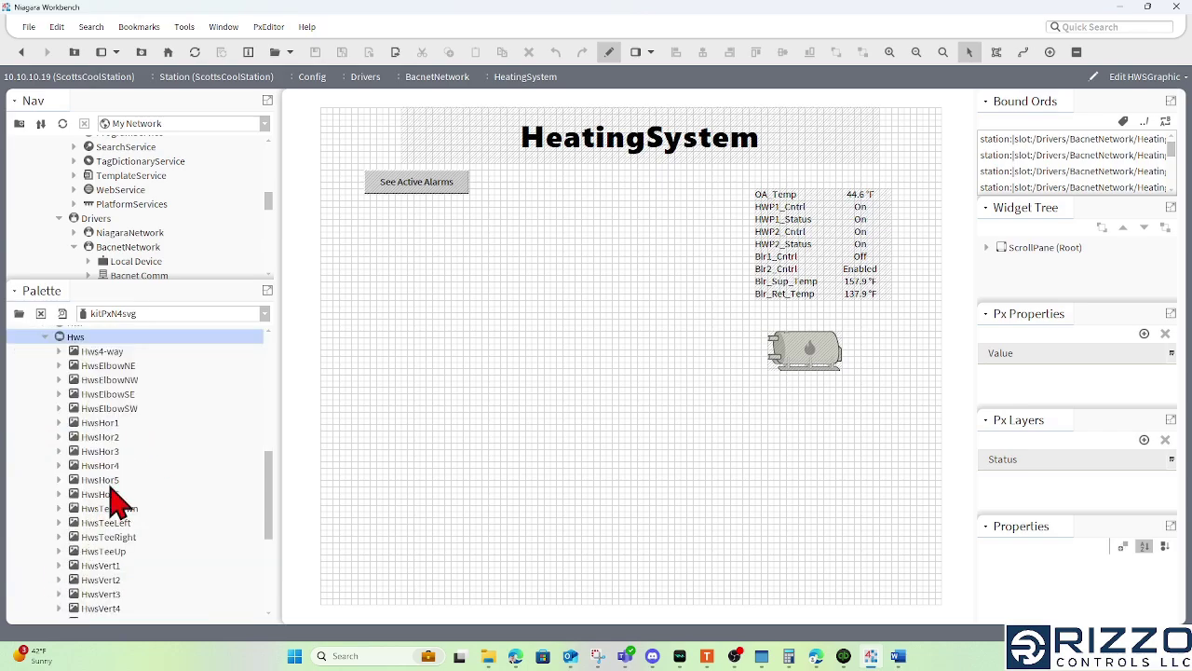
{"action": "left_click", "coordinate": [99, 495]}
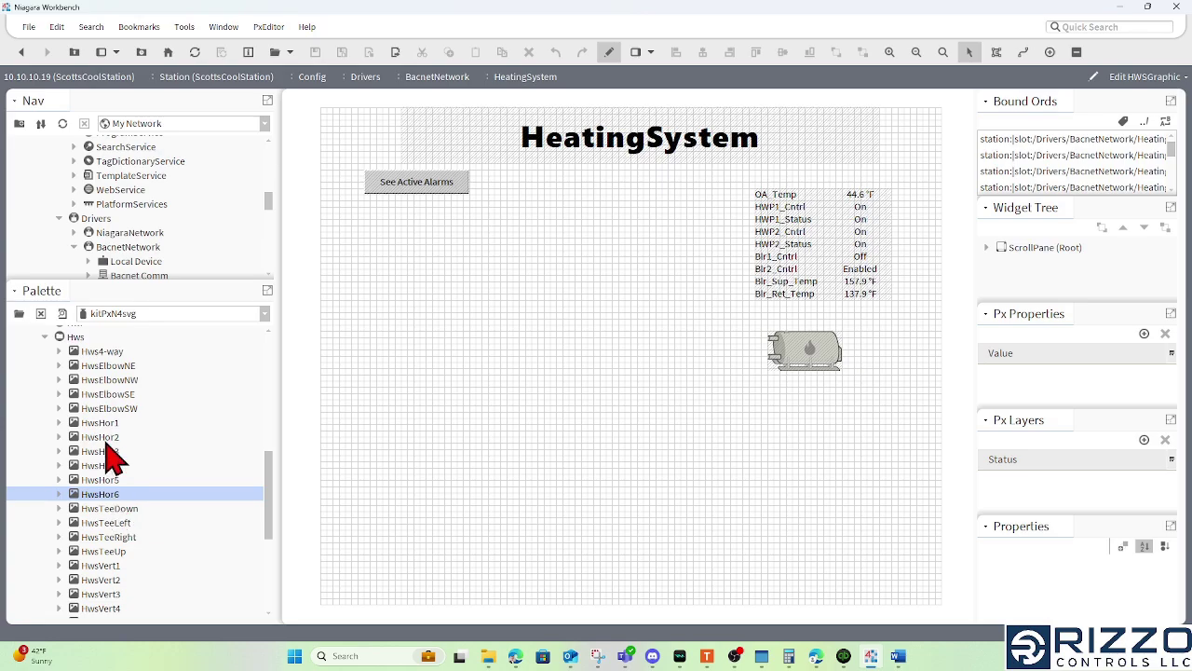
{"action": "left_click", "coordinate": [63, 314]}
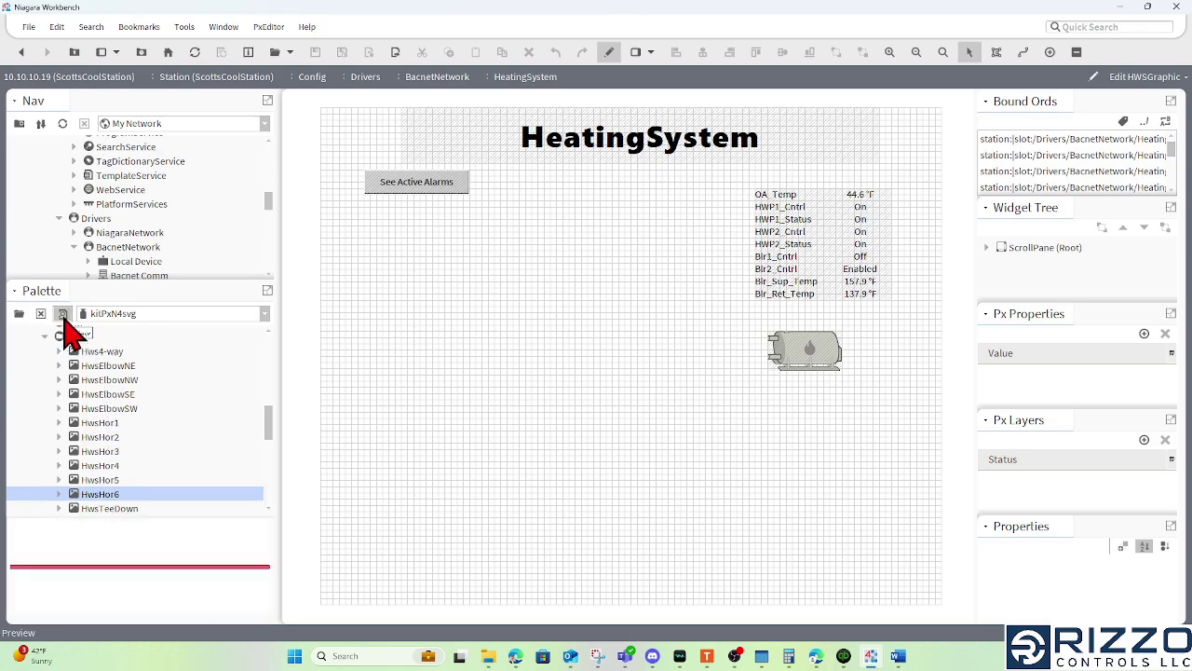
Place the HwsHor6 pipe leading into the boiler, nudged up to align.
{"action": "left_click_drag", "start_coordinate": [107, 480], "coordinate": [443, 363]}
{"action": "mouse_move", "coordinate": [732, 359]}
{"action": "left_mouse_down"}
{"action": "mouse_move", "coordinate": [699, 355]}
{"action": "mouse_move", "coordinate": [724, 357]}
{"action": "left_mouse_up"}
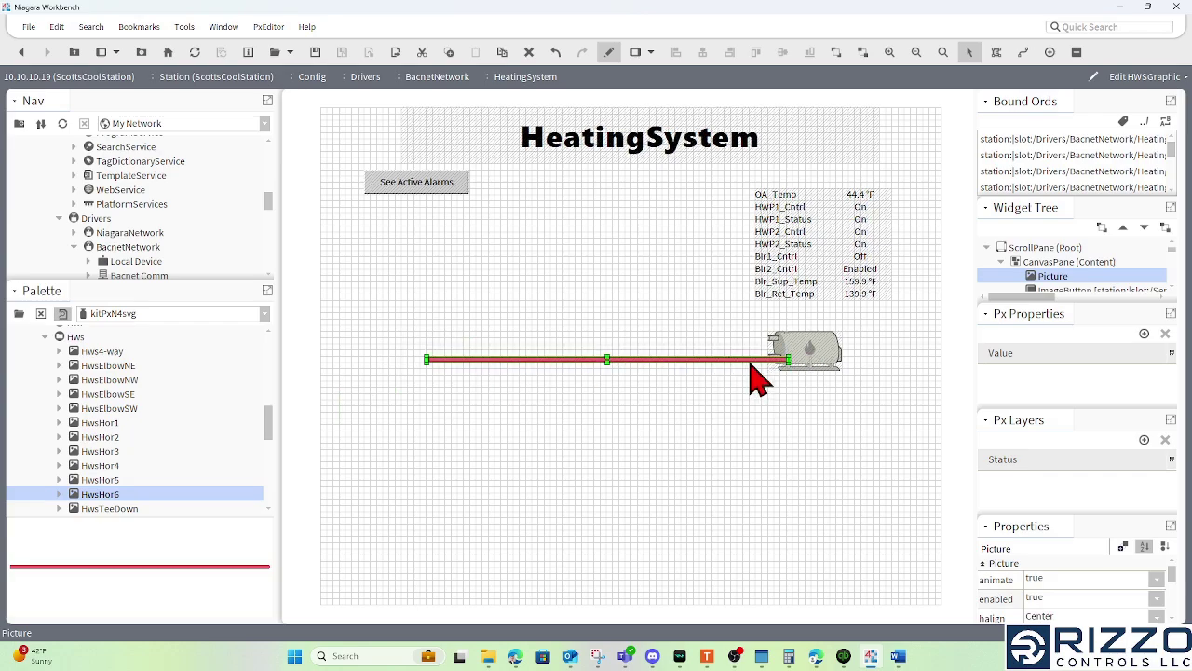
{"action": "key", "text": "Up"}
{"action": "key", "text": "Up"}
{"action": "key", "text": "Up"}
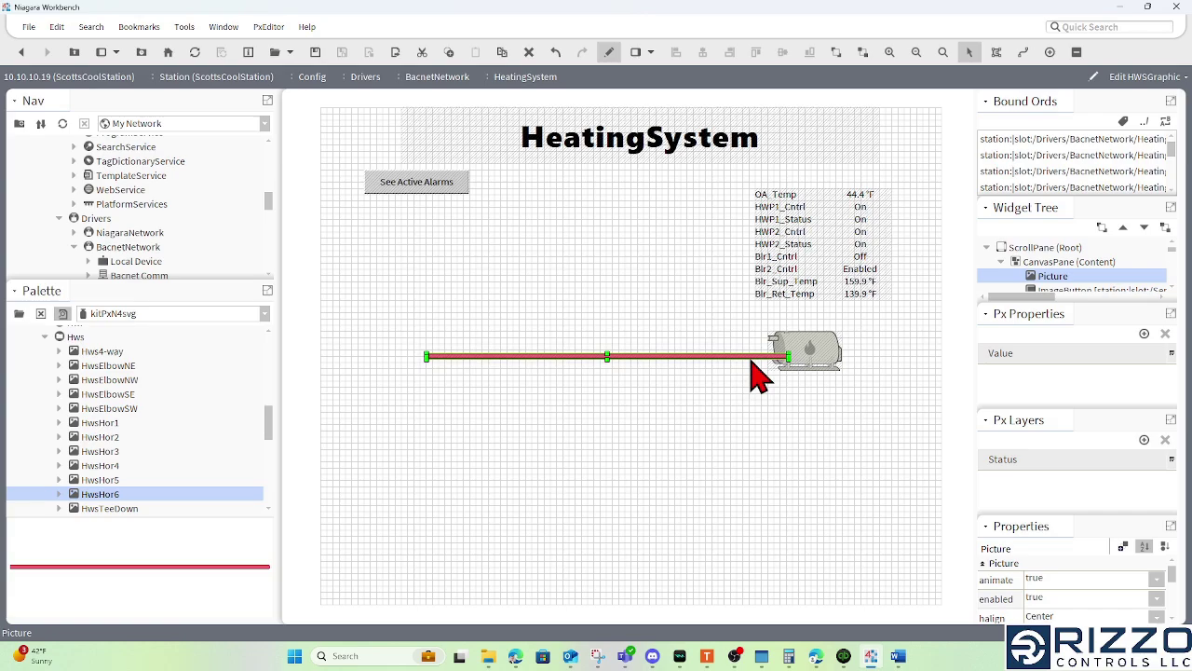
Reorder the boiler image To Top so it sits in front of the pipe.
{"action": "left_click", "coordinate": [815, 347]}
{"action": "right_click", "coordinate": [815, 347]}
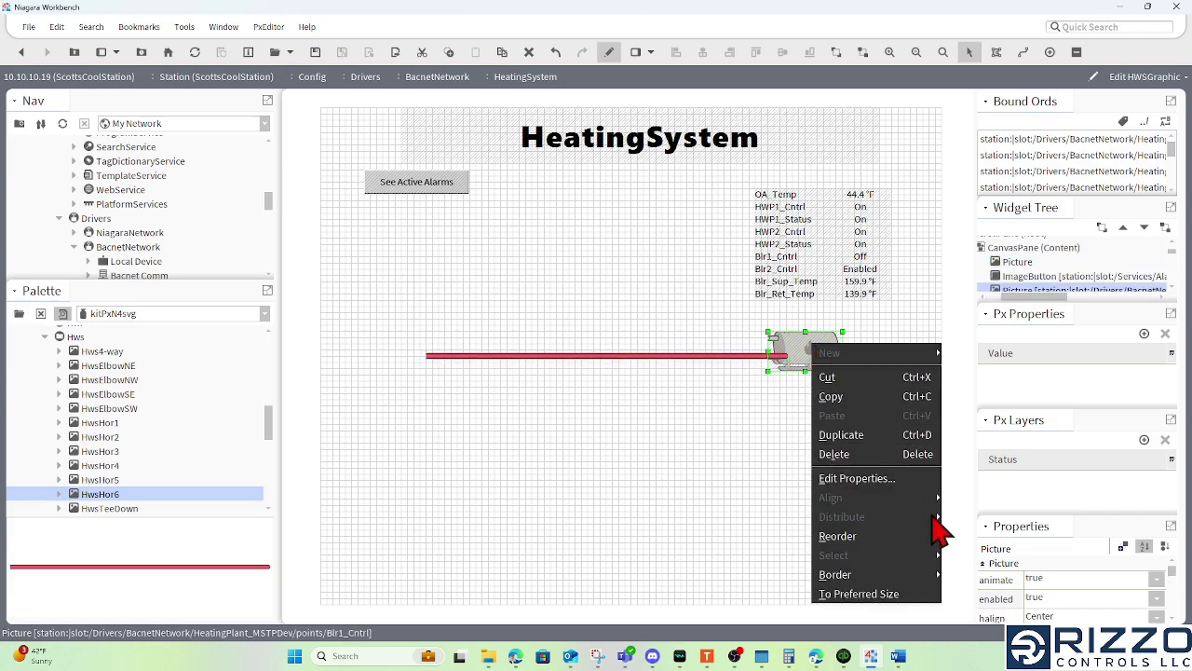
{"action": "mouse_move", "coordinate": [908, 538]}
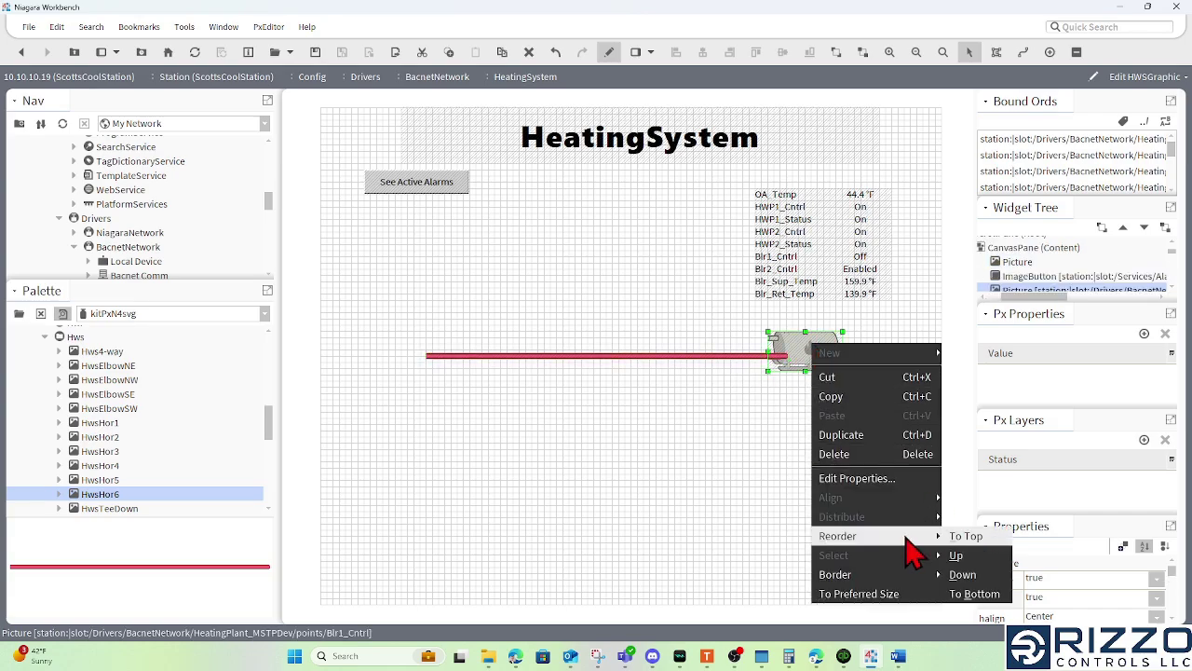
{"action": "left_click", "coordinate": [987, 537]}
{"action": "left_click", "coordinate": [705, 386]}
{"action": "left_click", "coordinate": [699, 357]}
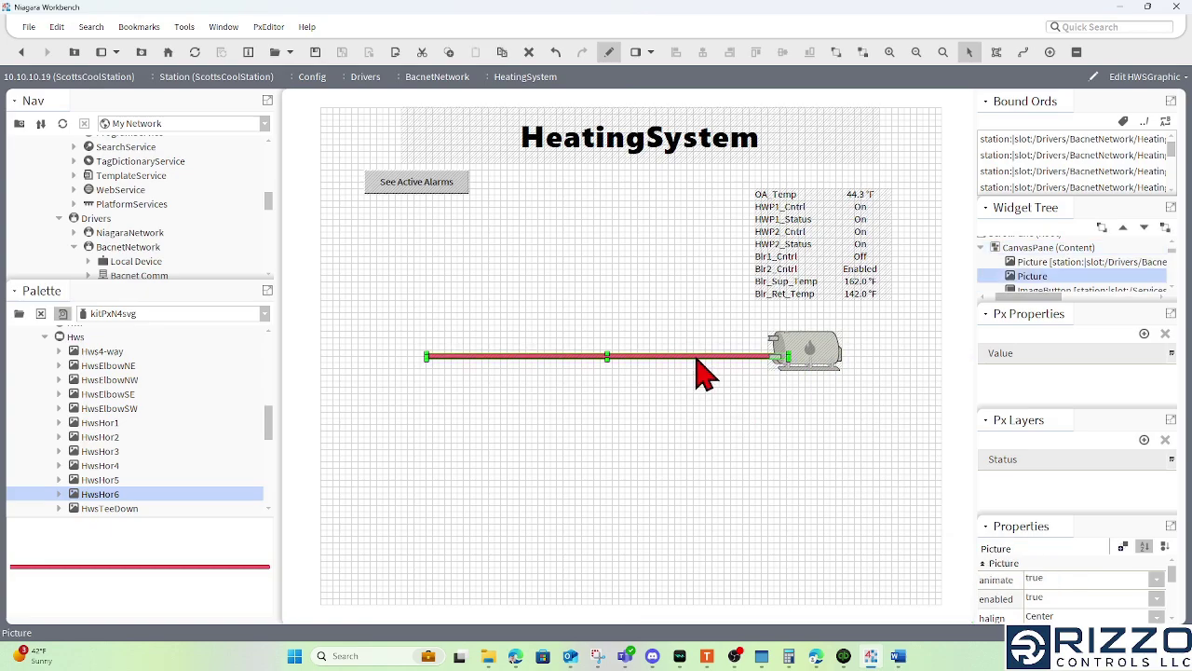
{"action": "left_click", "coordinate": [708, 441]}
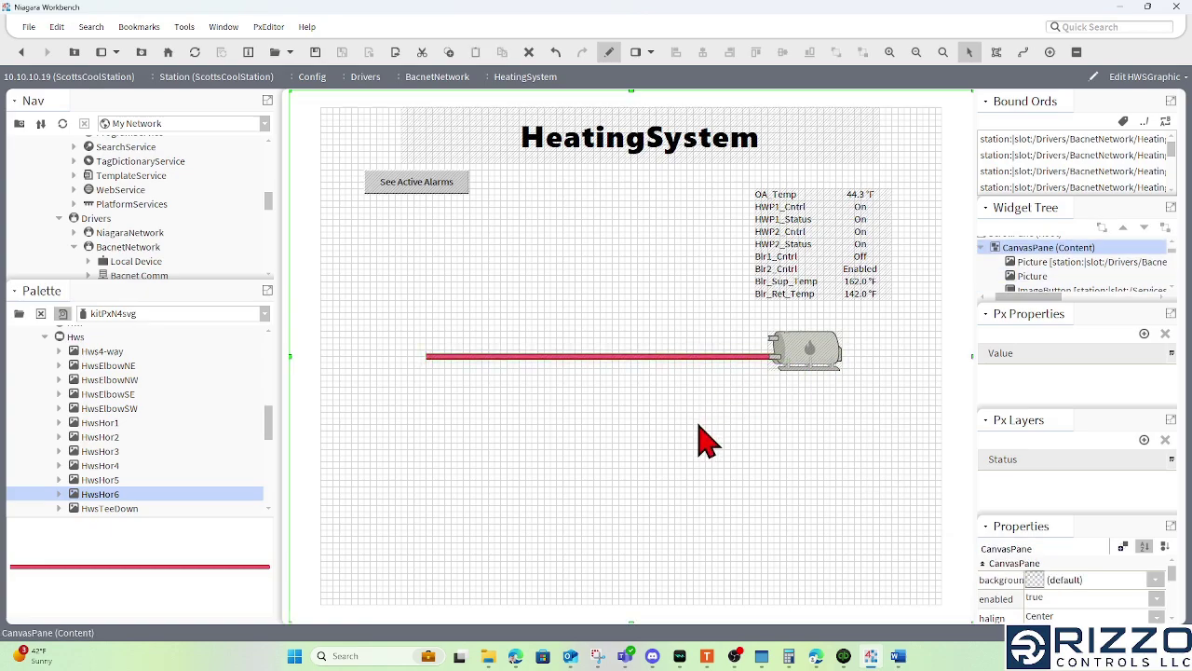